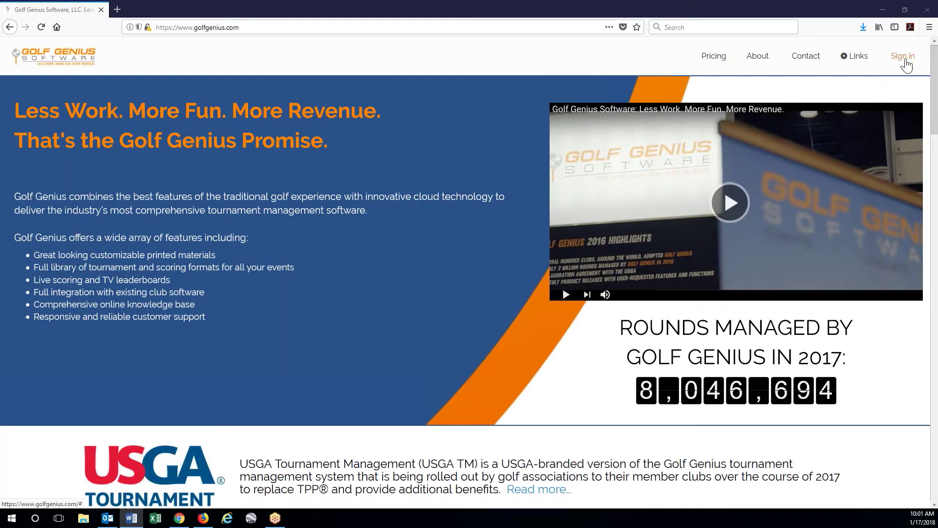
# - Sign in to the USGA Tournament Management account using the saved email login
pyautogui.click(904, 58)
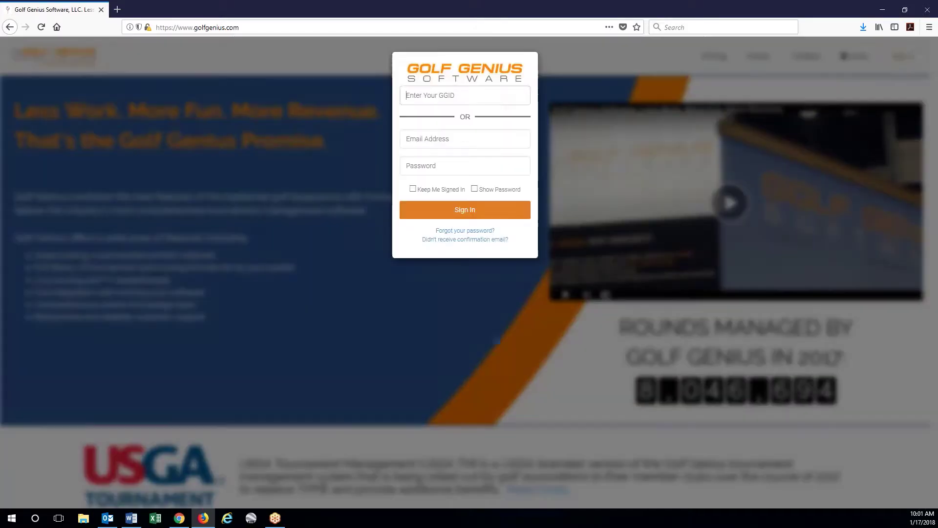
pyautogui.click(460, 139)
pyautogui.click(462, 154)
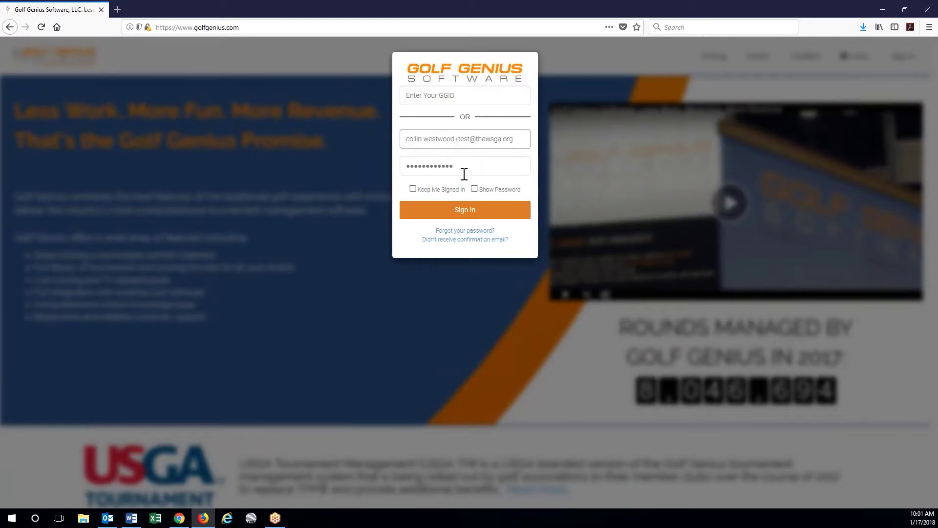
pyautogui.click(461, 211)
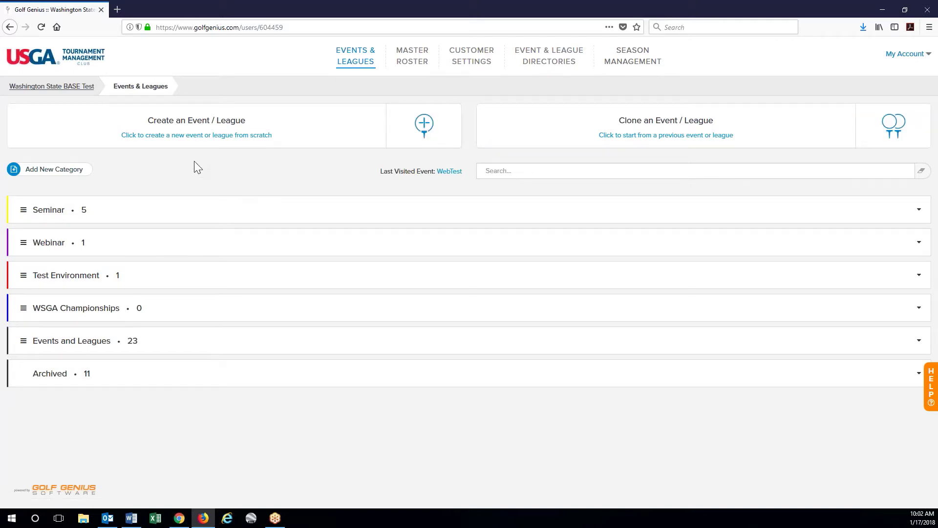
# - Create an Event named 'USGA TM Webinar' in the Leagues and Events category
pyautogui.click(421, 131)
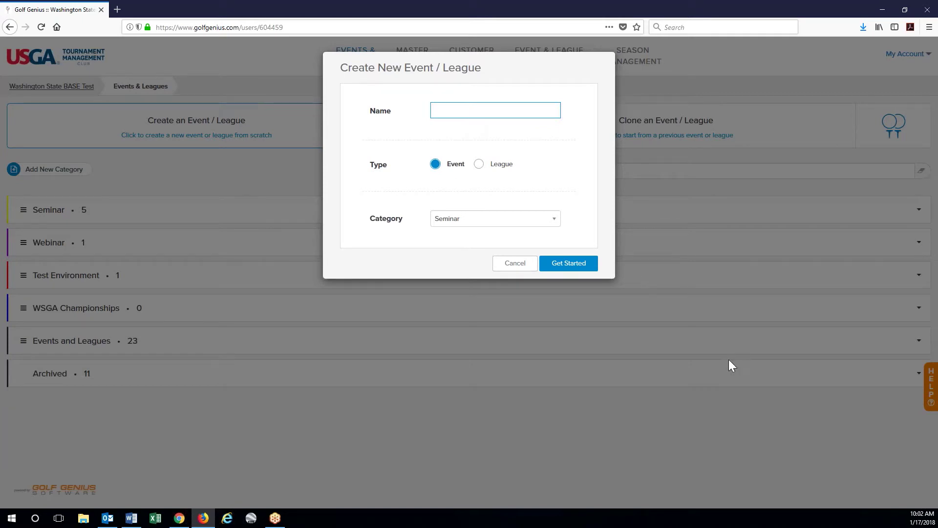
pyautogui.write('USGA TM Webinar')
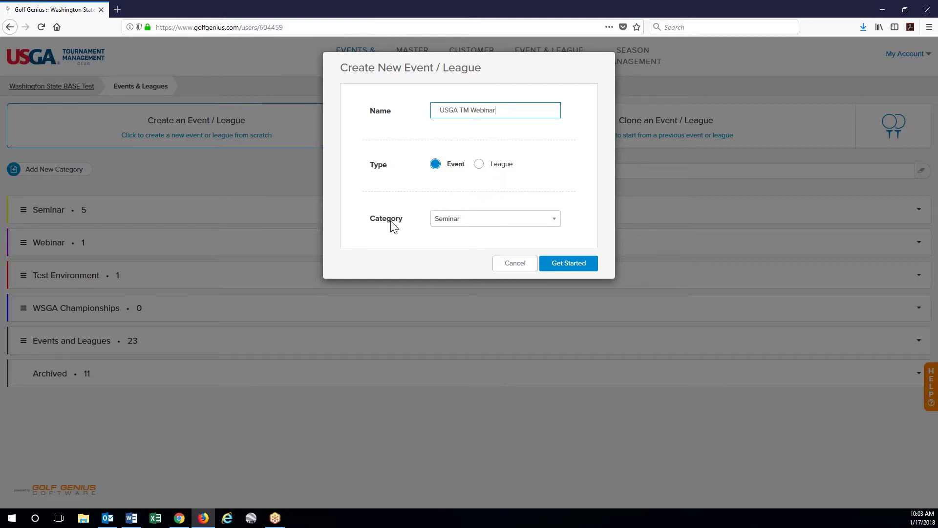
pyautogui.click(457, 228)
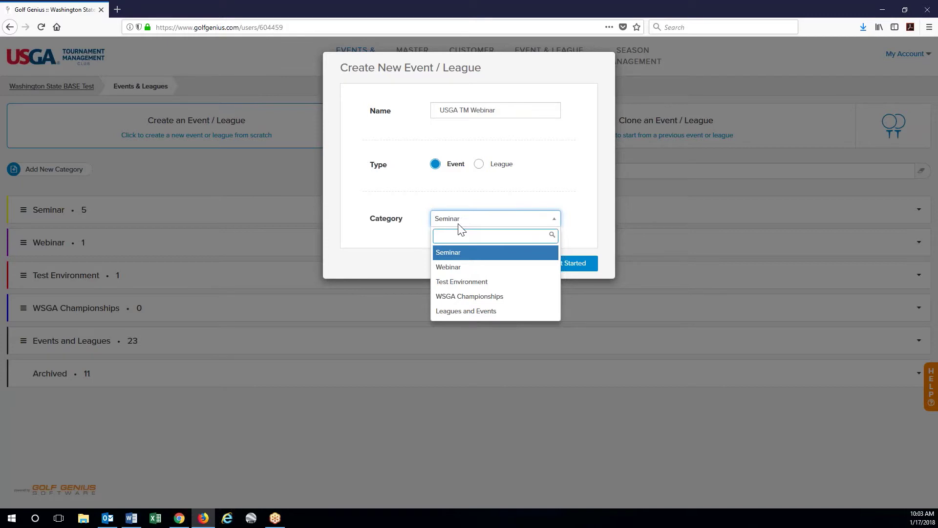
pyautogui.click(484, 316)
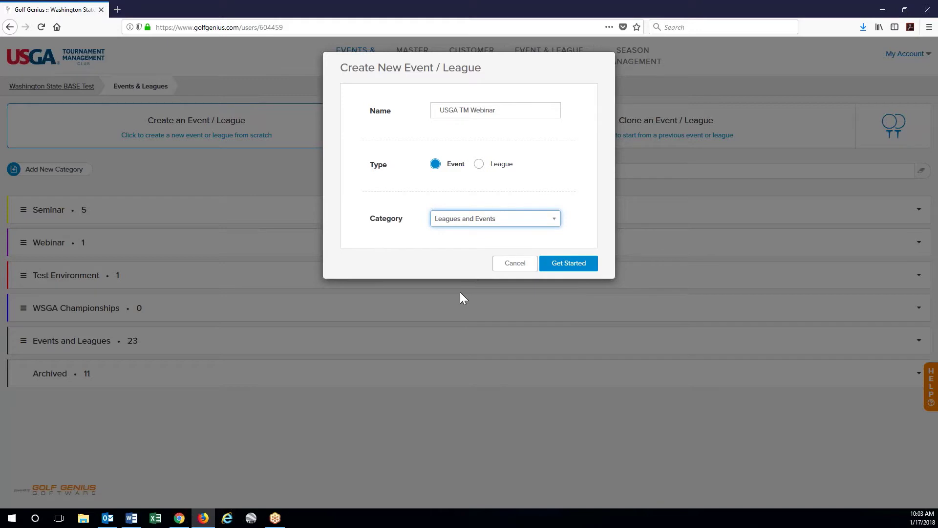
pyautogui.click(572, 264)
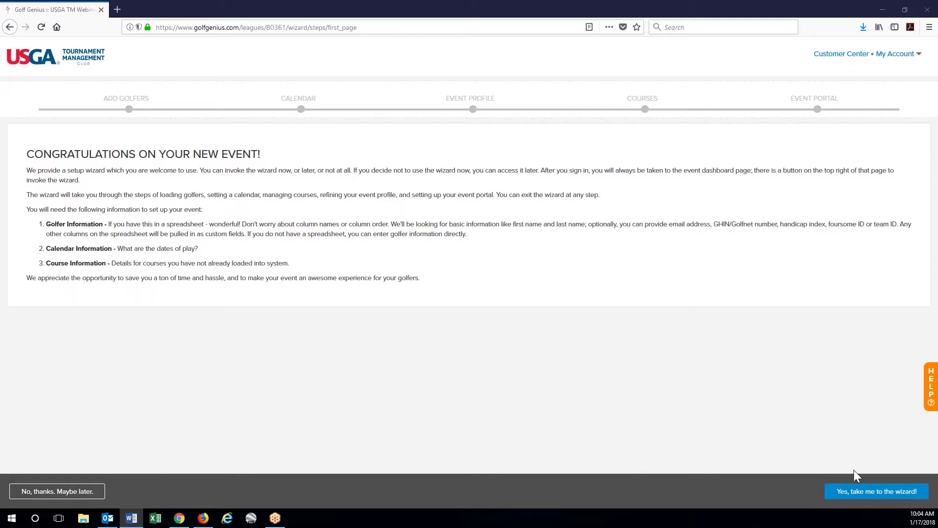
# - Choose 'Yes, take me to the wizard!' on the Congratulations page
pyautogui.click(860, 498)
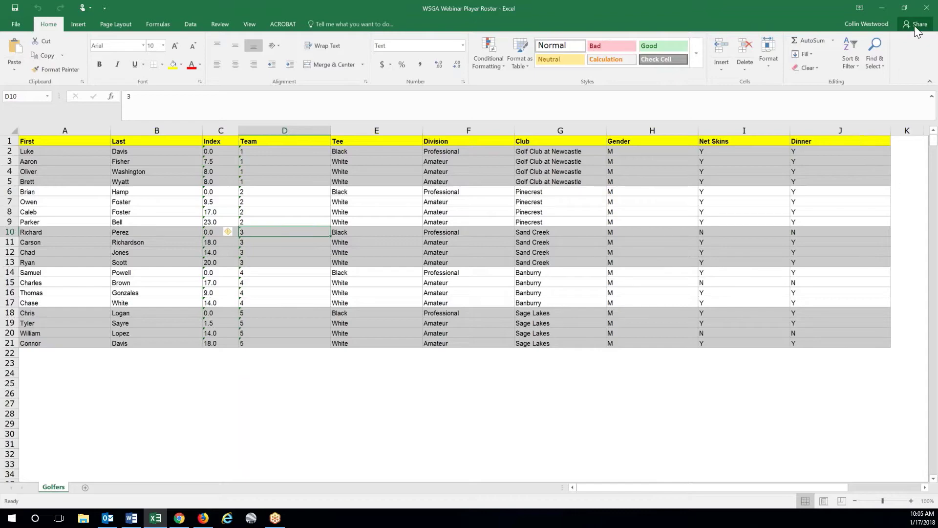
# - Close the WSGA Webinar Player Roster workbook in Excel
pyautogui.click(929, 8)
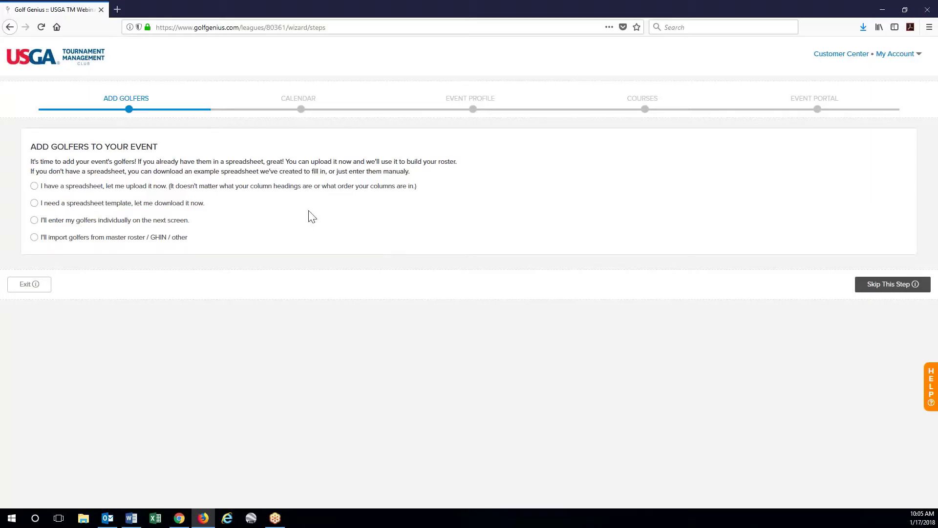
# - Choose the spreadsheet option and drop the roster file into the Filepicker upload area
pyautogui.click(125, 188)
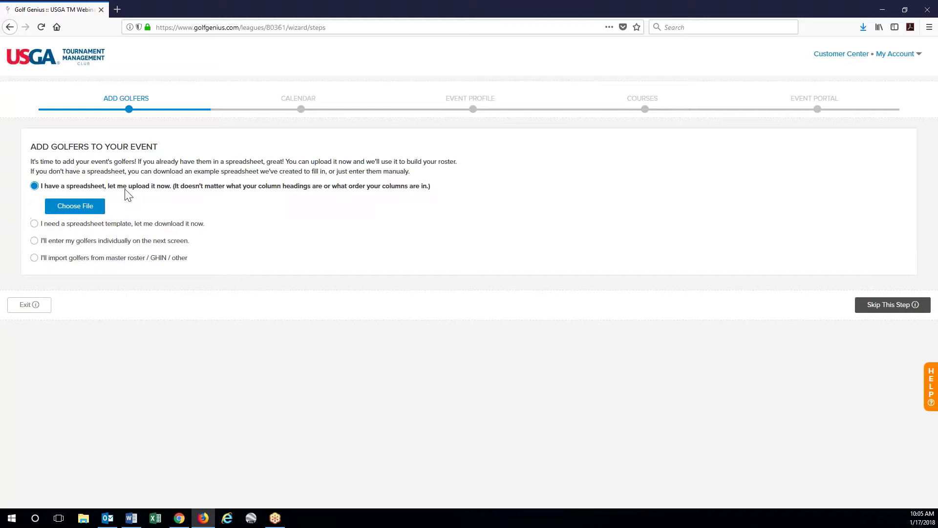
pyautogui.click(75, 208)
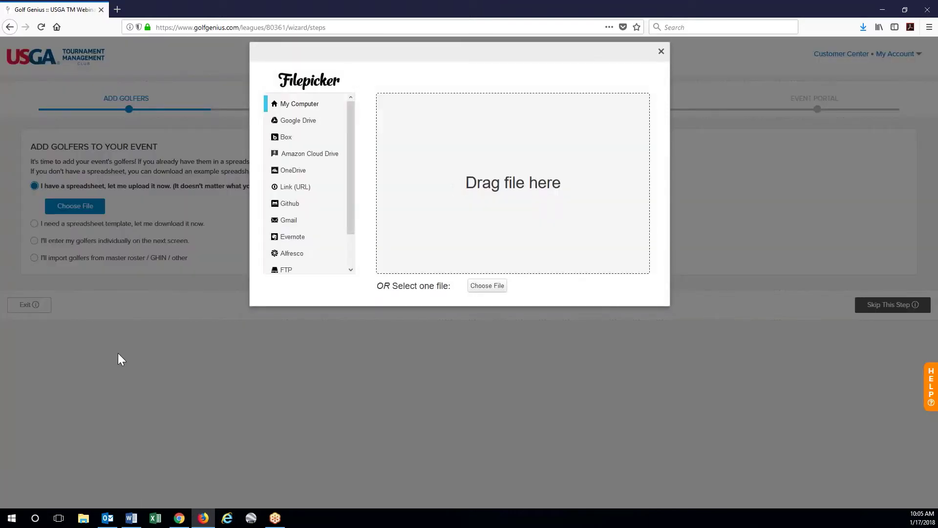
pyautogui.moveTo(118, 359); pyautogui.dragTo(548, 172)
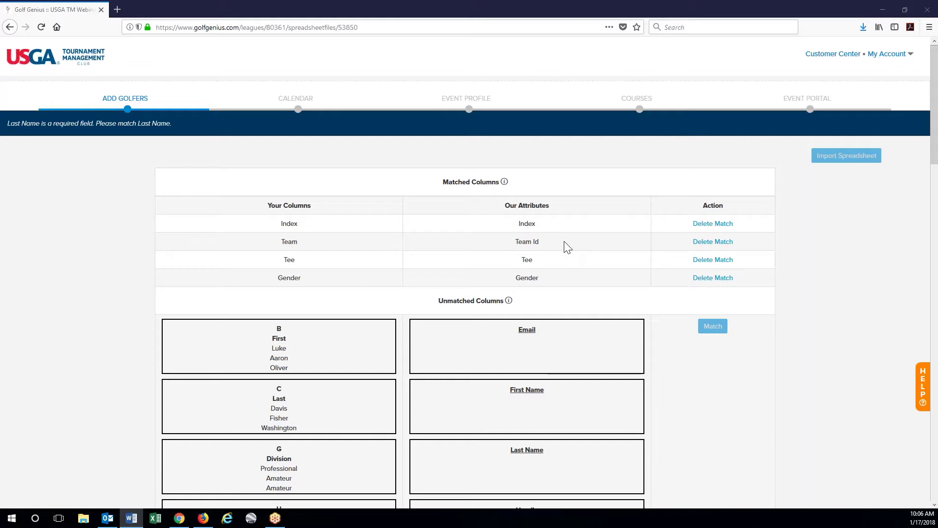
# - Match the spreadsheet's First column to First Name and Last to Last Name
pyautogui.scroll(-1, 569, 244)
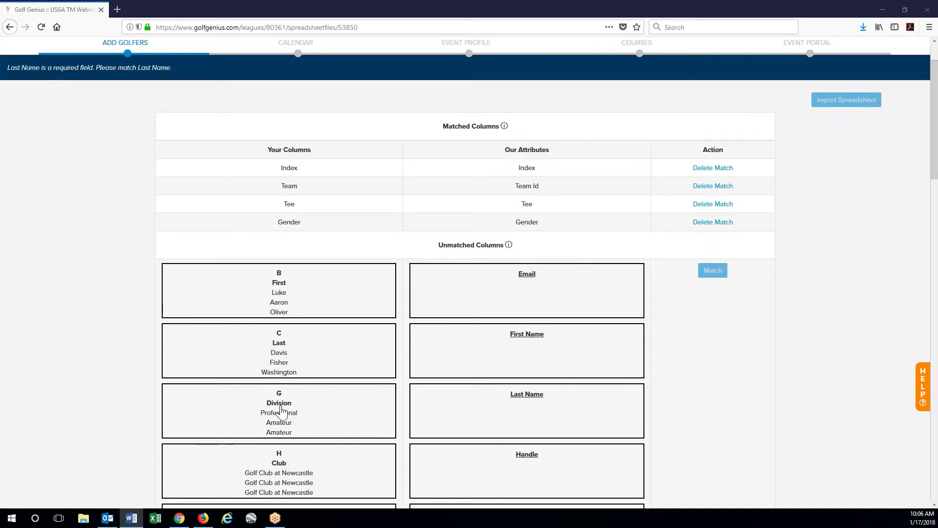
pyautogui.scroll(-1, 280, 222)
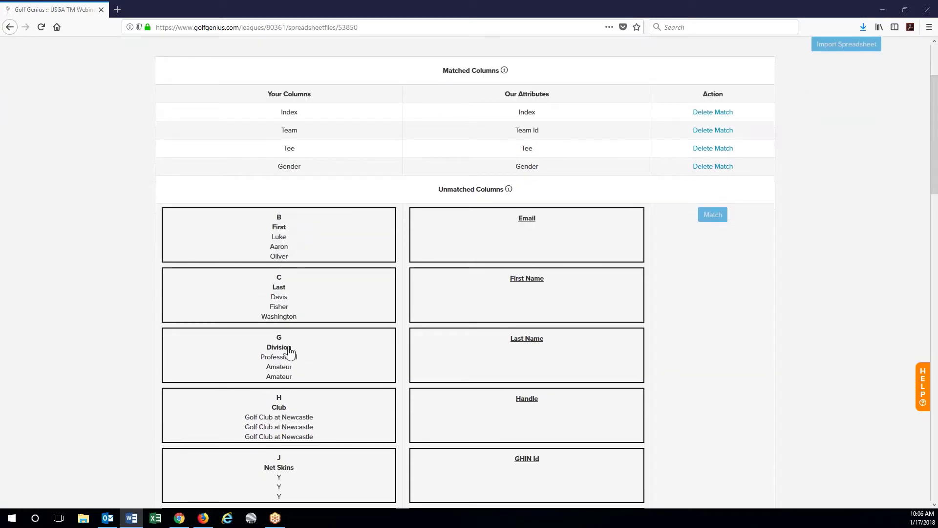
pyautogui.scroll(-2, 209, 342)
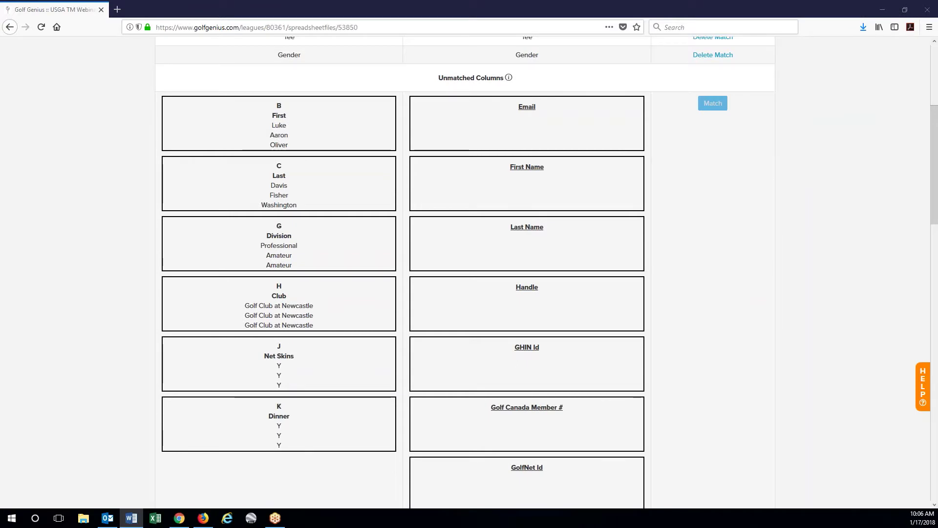
pyautogui.scroll(1, 528, 367)
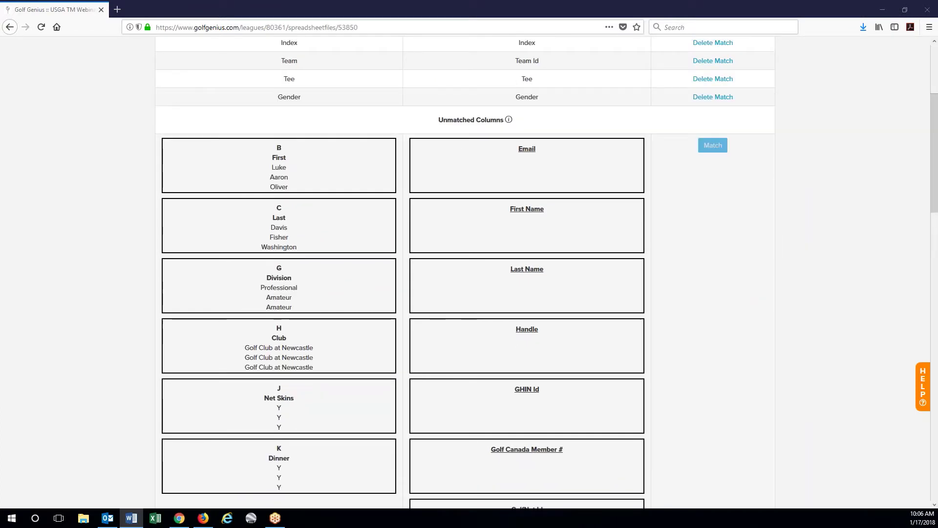
pyautogui.click(305, 178)
pyautogui.click(618, 238)
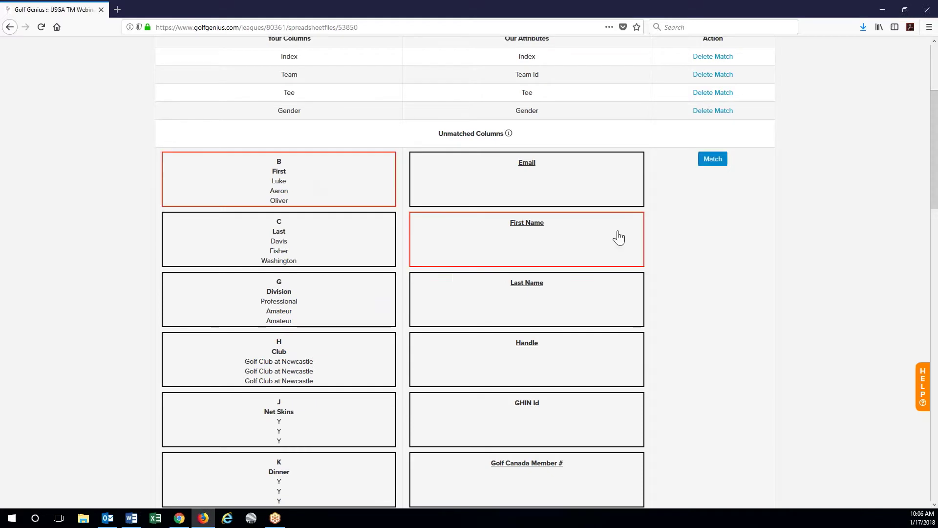
pyautogui.click(713, 160)
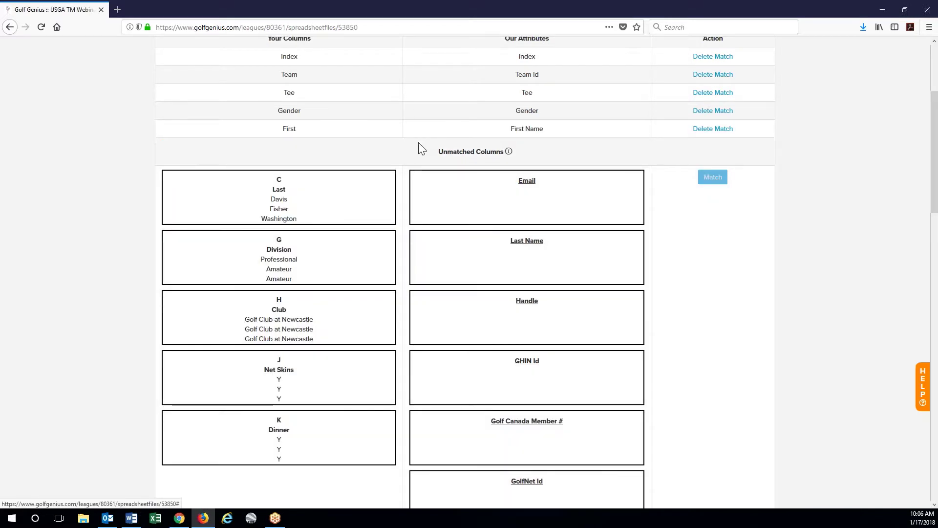
pyautogui.scroll(2, 547, 152)
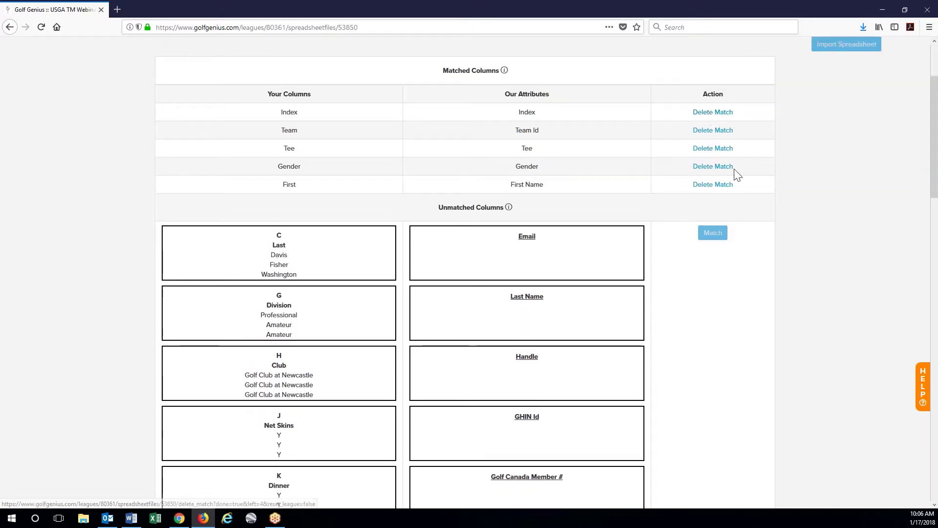
pyautogui.scroll(-2, 743, 302)
pyautogui.click(288, 202)
pyautogui.click(578, 265)
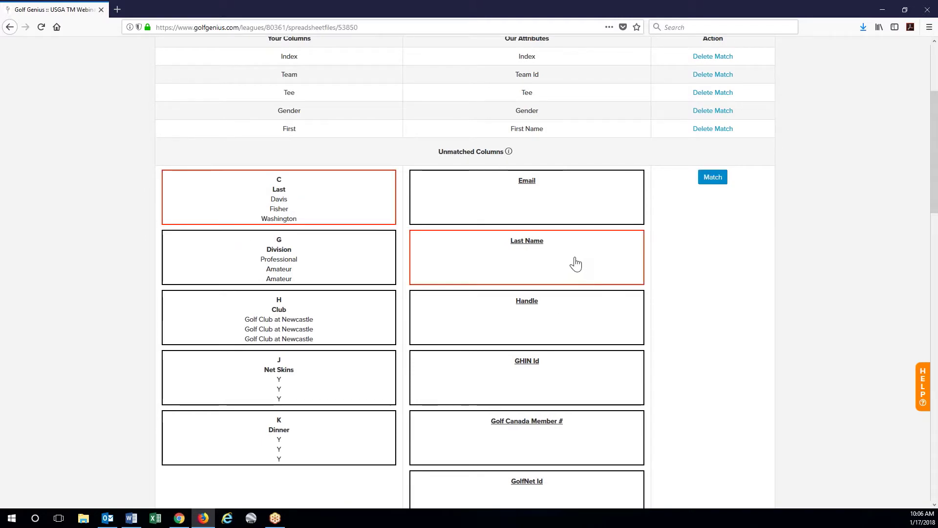
pyautogui.click(713, 177)
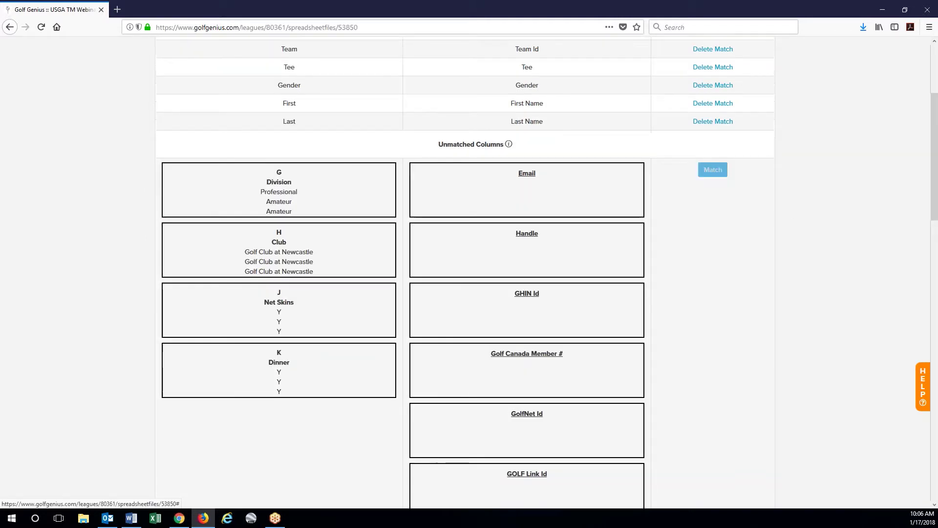
# - Match Division to Pro or Amateur and Club to Affiliation
pyautogui.click(272, 196)
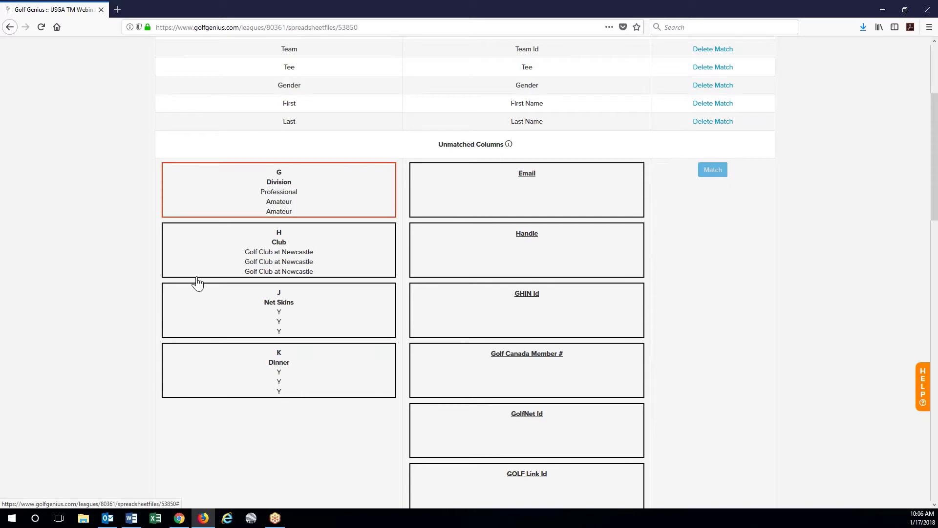
pyautogui.scroll(-3, 195, 283)
pyautogui.scroll(-6, 198, 282)
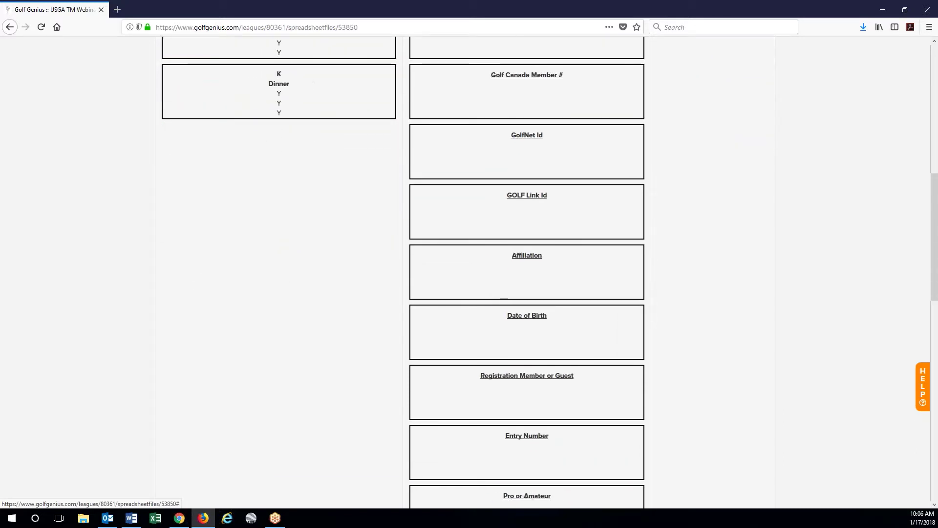
pyautogui.click(632, 400)
pyautogui.scroll(7, 672, 404)
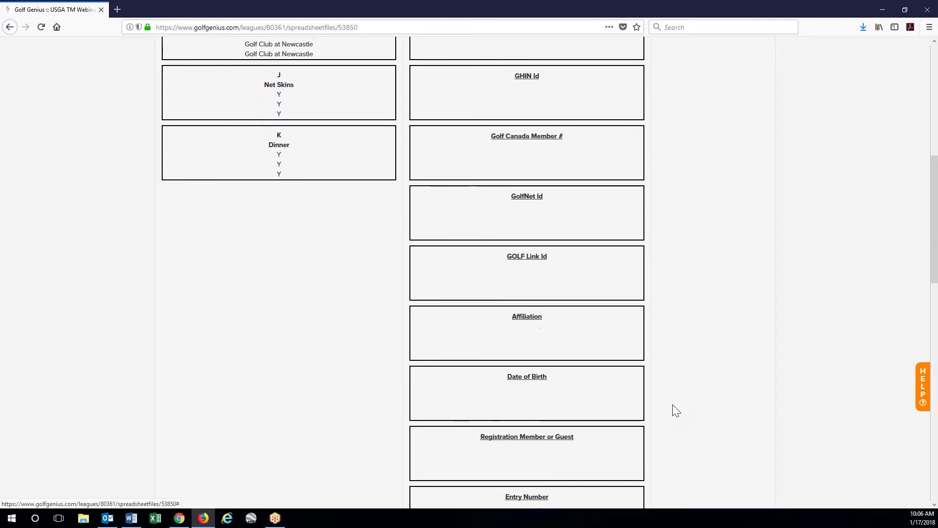
pyautogui.click(712, 119)
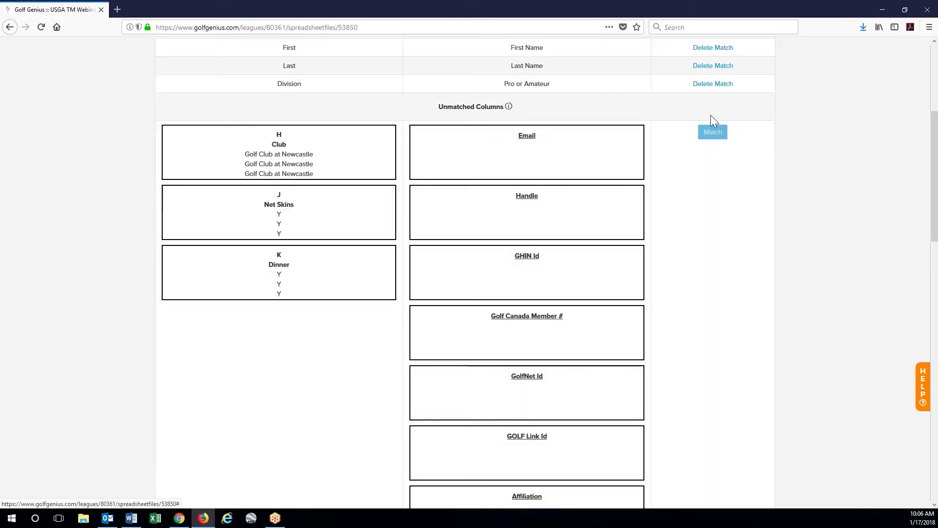
pyautogui.click(255, 149)
pyautogui.scroll(-1, 322, 351)
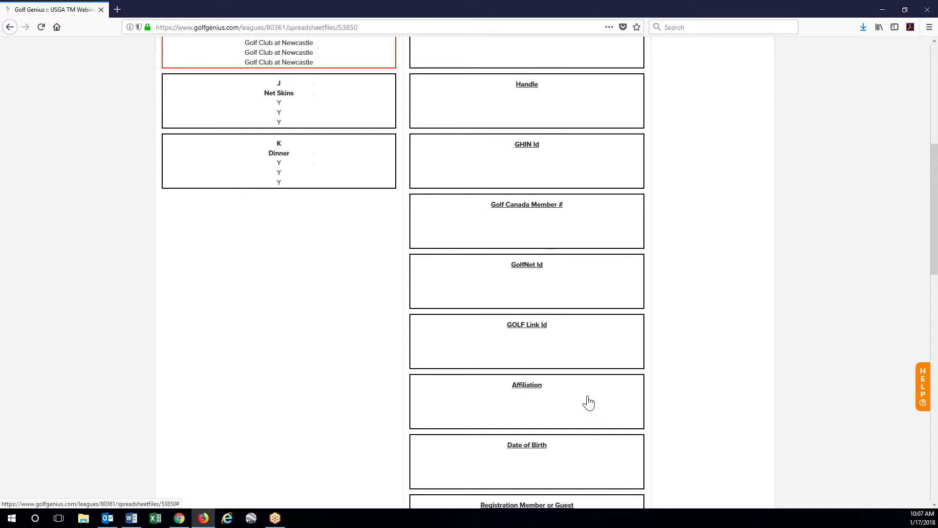
pyautogui.click(586, 402)
pyautogui.scroll(3, 713, 220)
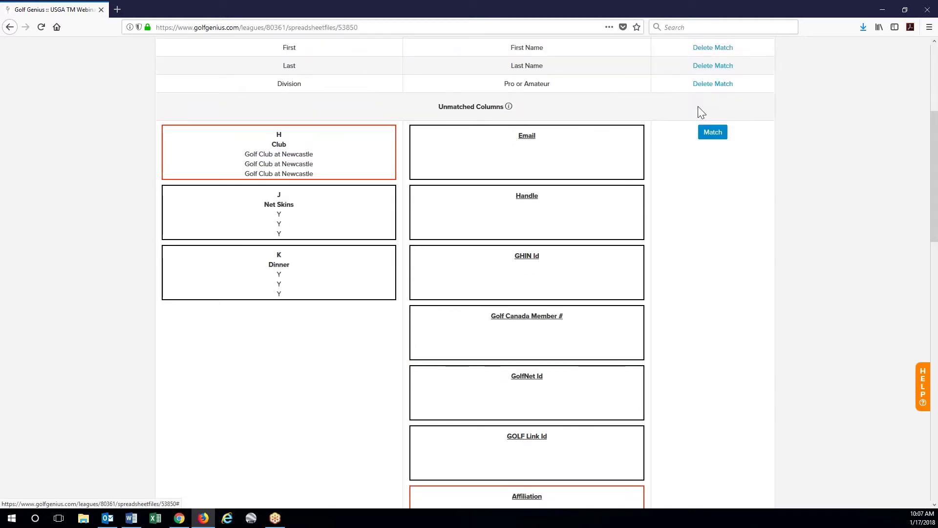
pyautogui.click(712, 132)
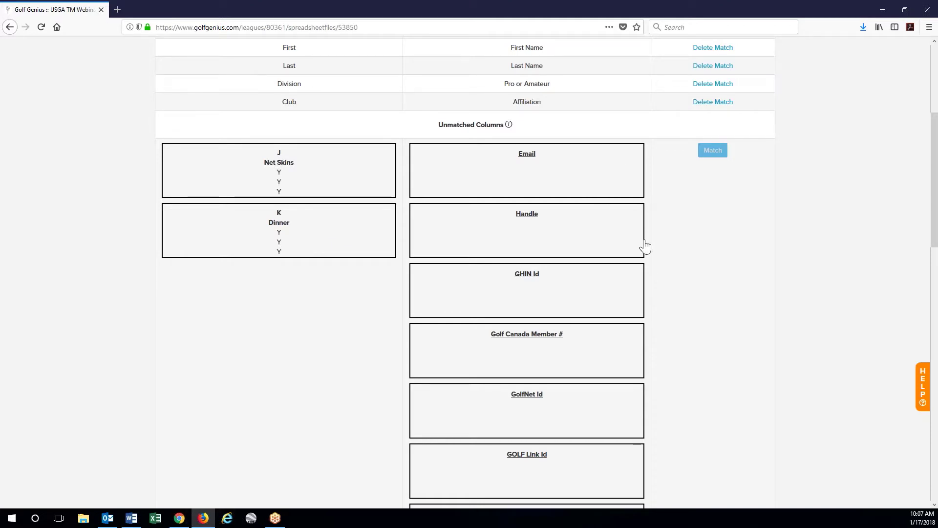
# - Review the column matches and import the spreadsheet
pyautogui.scroll(-6, 645, 247)
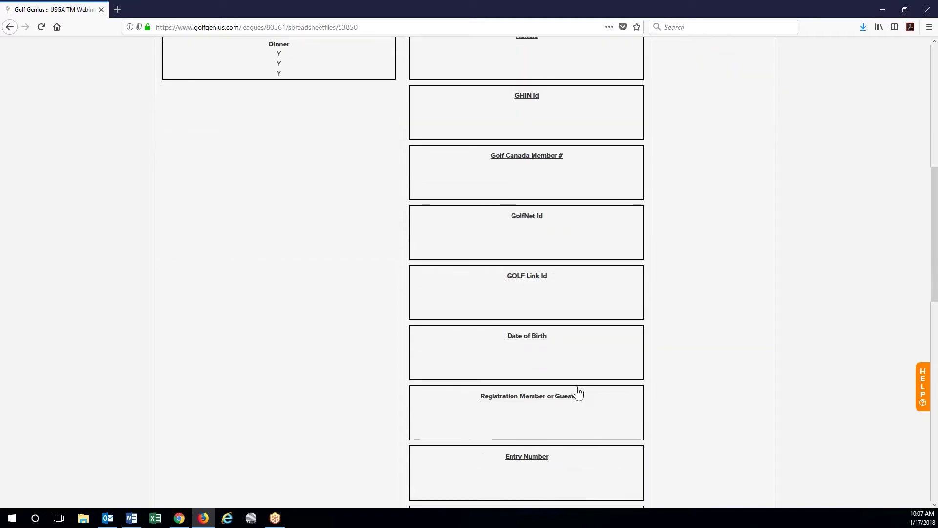
pyautogui.scroll(-6, 578, 392)
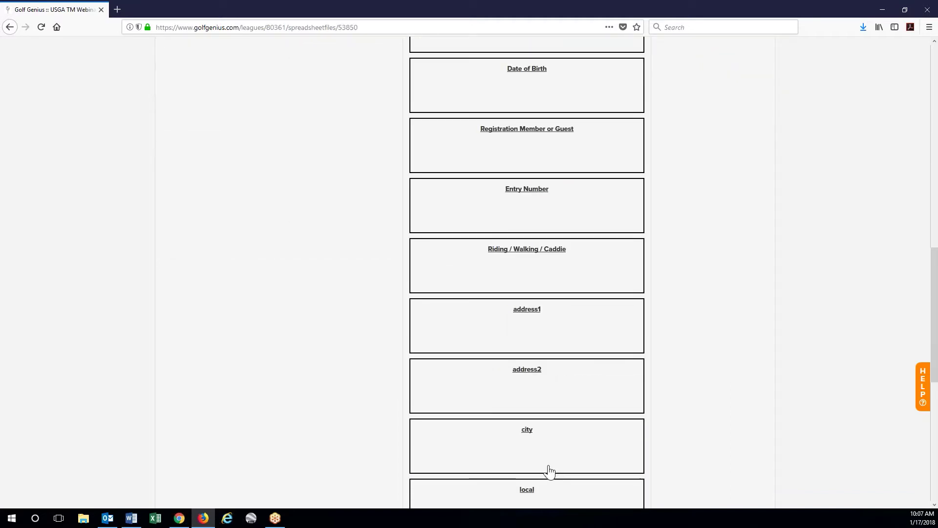
pyautogui.scroll(-4, 574, 474)
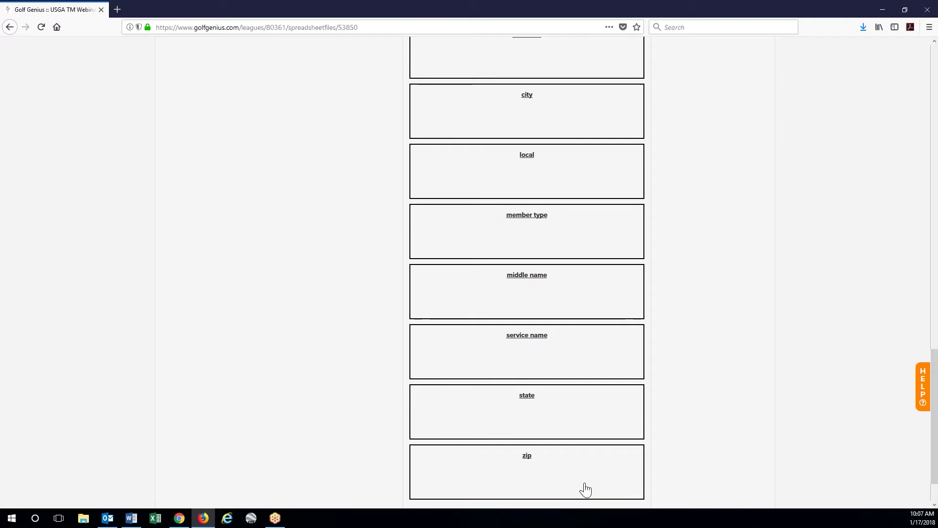
pyautogui.scroll(12, 527, 273)
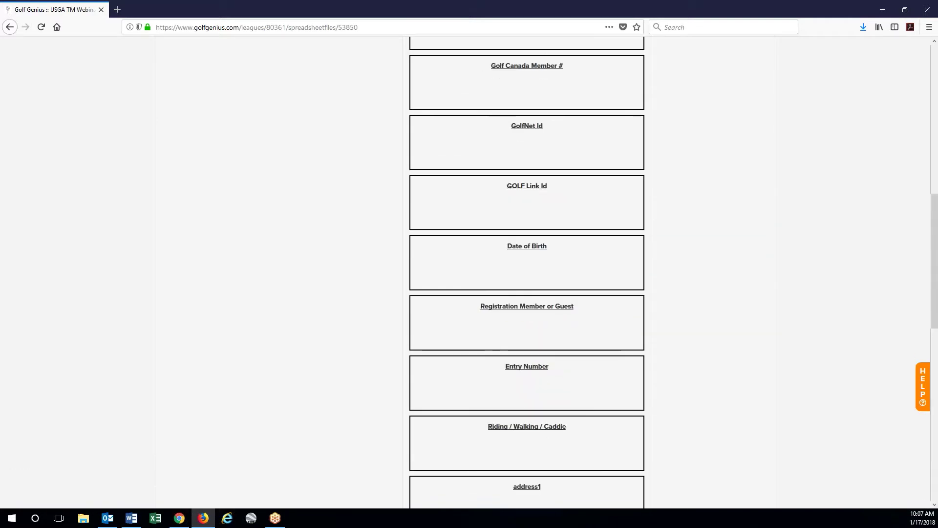
pyautogui.scroll(5, 186, 502)
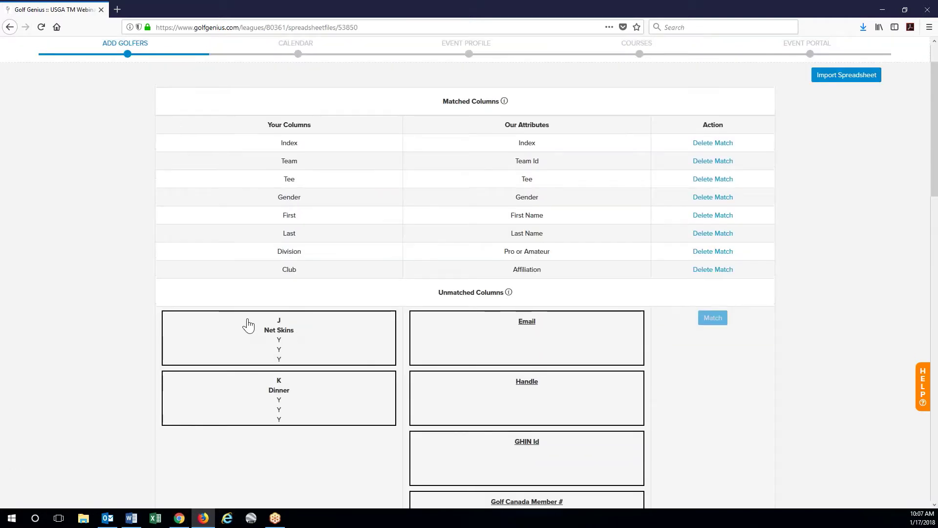
pyautogui.scroll(1, 608, 289)
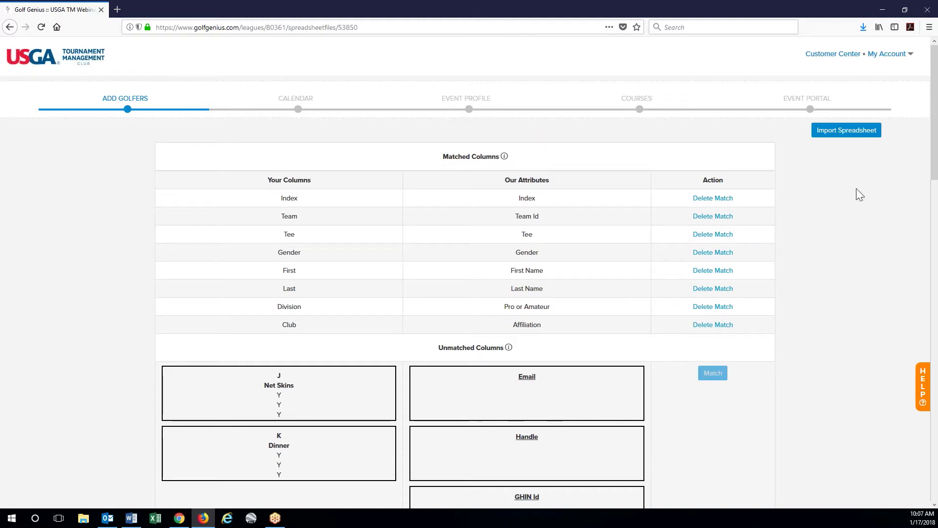
pyautogui.click(846, 130)
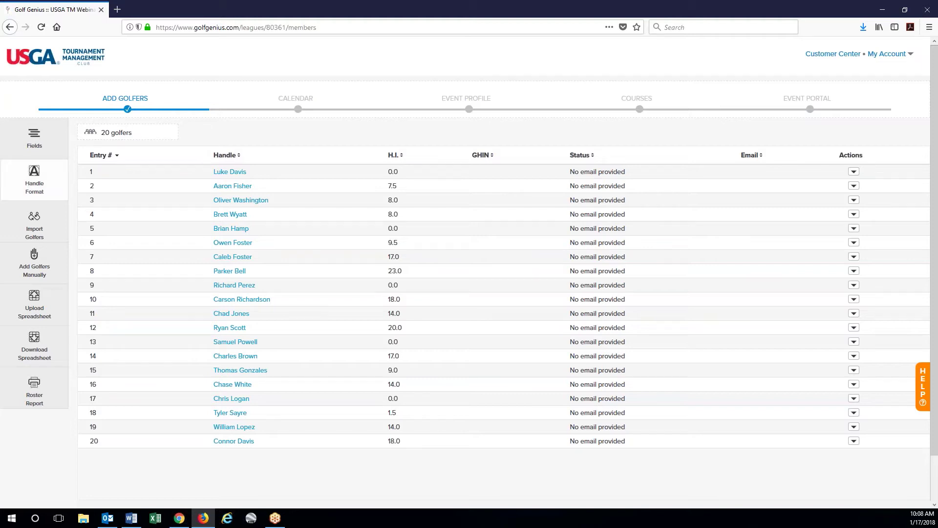
# - Open the Import Golfers options in the left sidebar
pyautogui.click(54, 233)
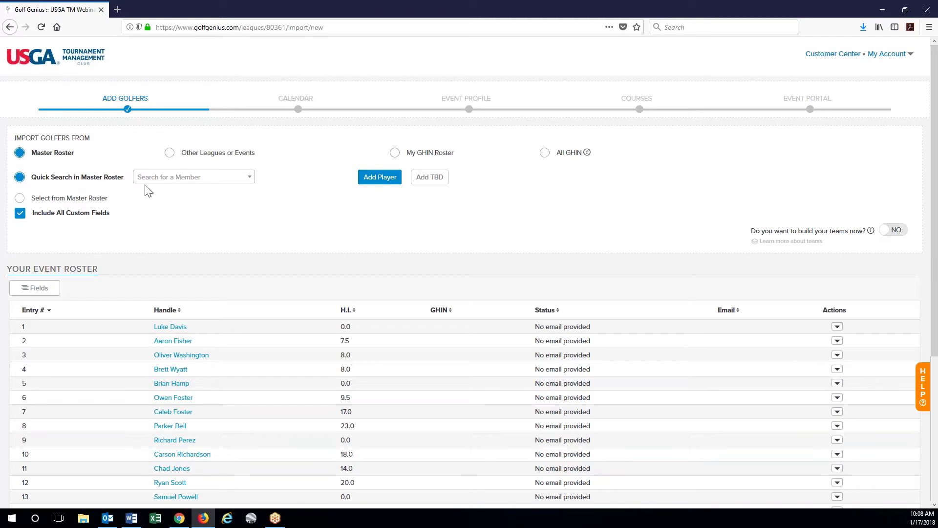
# - Find a member by name with Quick Search and add them to the event roster
pyautogui.click(212, 179)
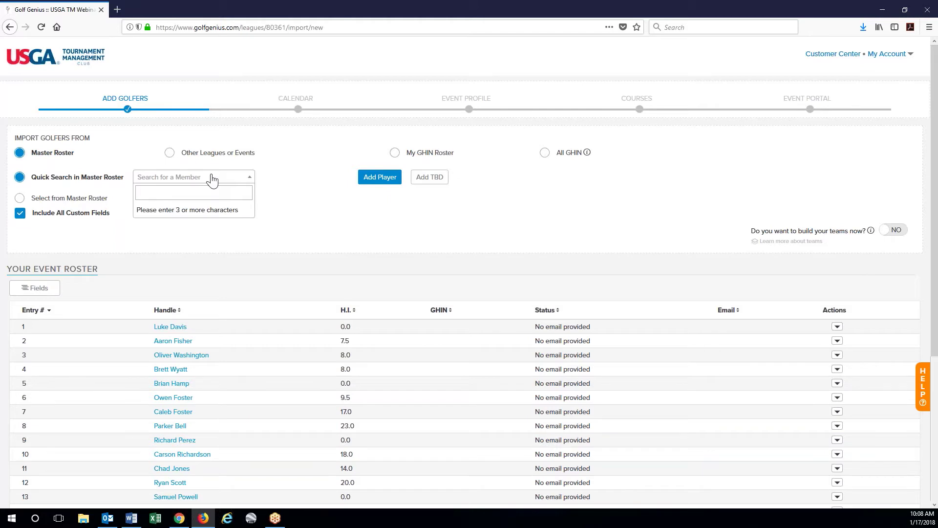
pyautogui.write('kevin')
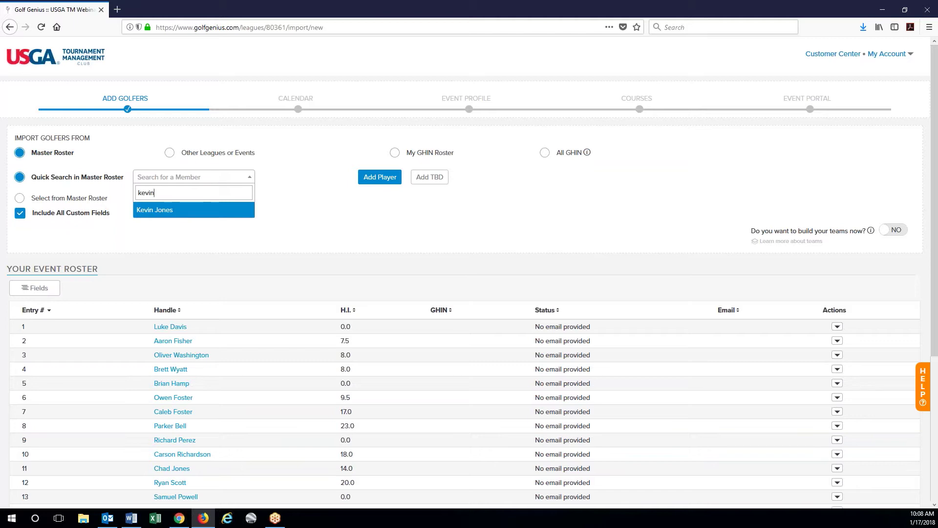
pyautogui.click(163, 214)
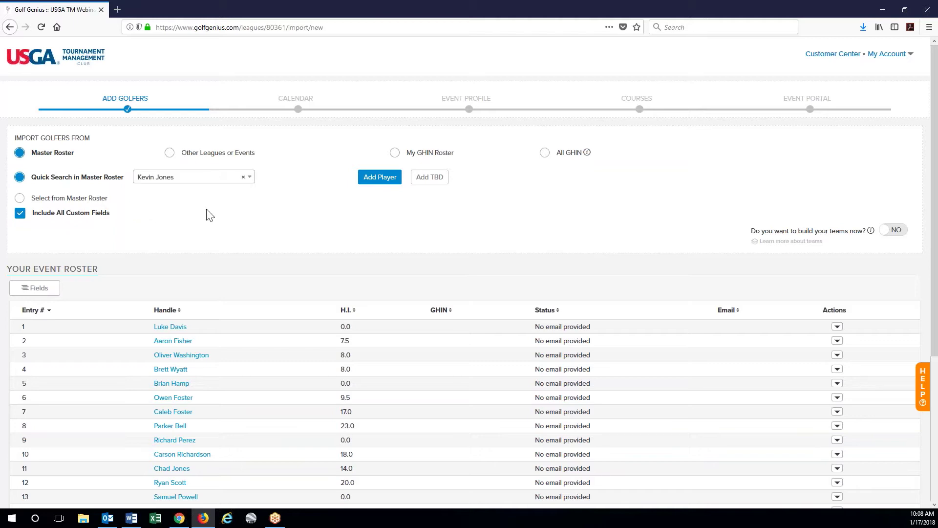
pyautogui.click(383, 179)
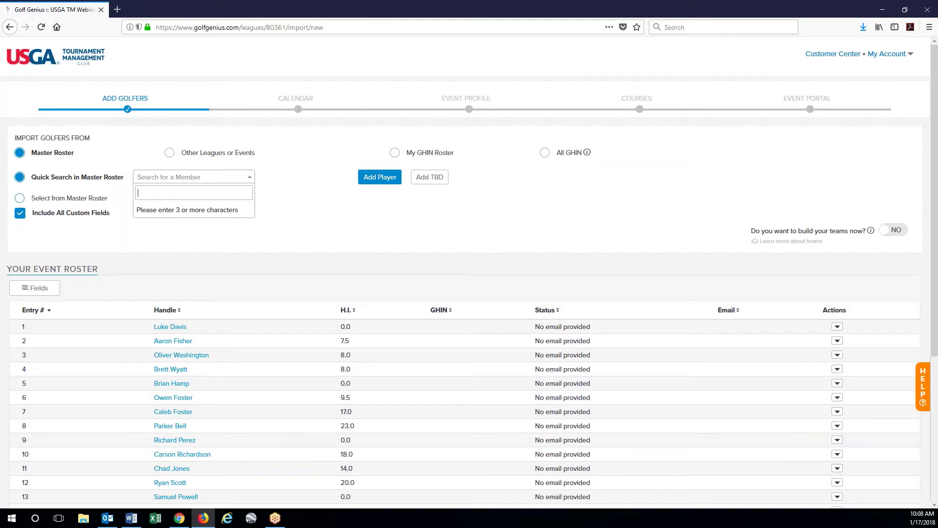
# - Check seven golfers in the master roster and import them into the event
pyautogui.click(19, 198)
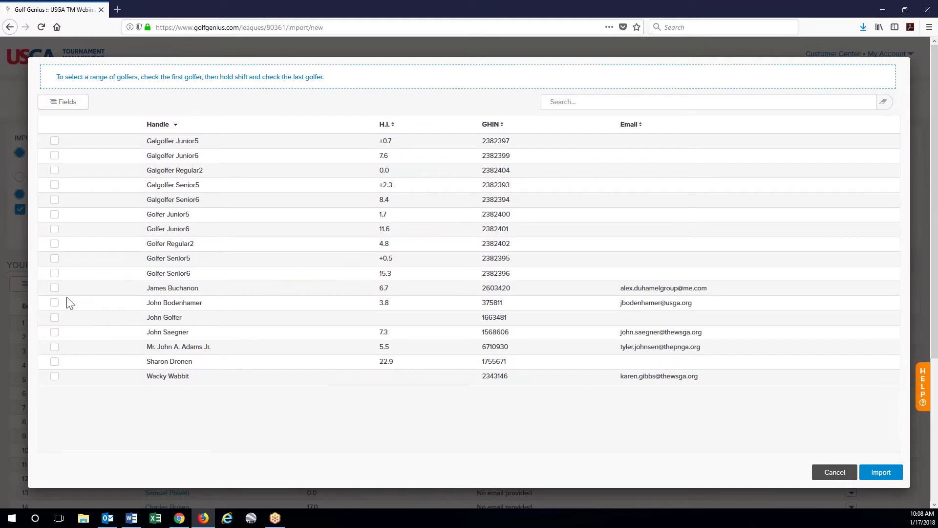
pyautogui.click(55, 288)
pyautogui.click(54, 302)
pyautogui.click(54, 317)
pyautogui.click(54, 331)
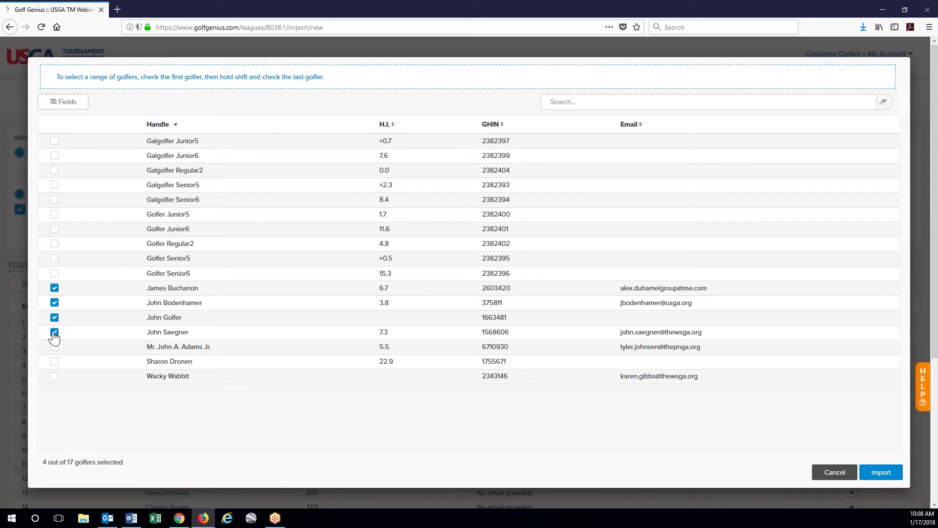
pyautogui.click(54, 347)
pyautogui.keyDown('shift'); pyautogui.click(54, 375); pyautogui.keyUp('shift')
pyautogui.click(881, 472)
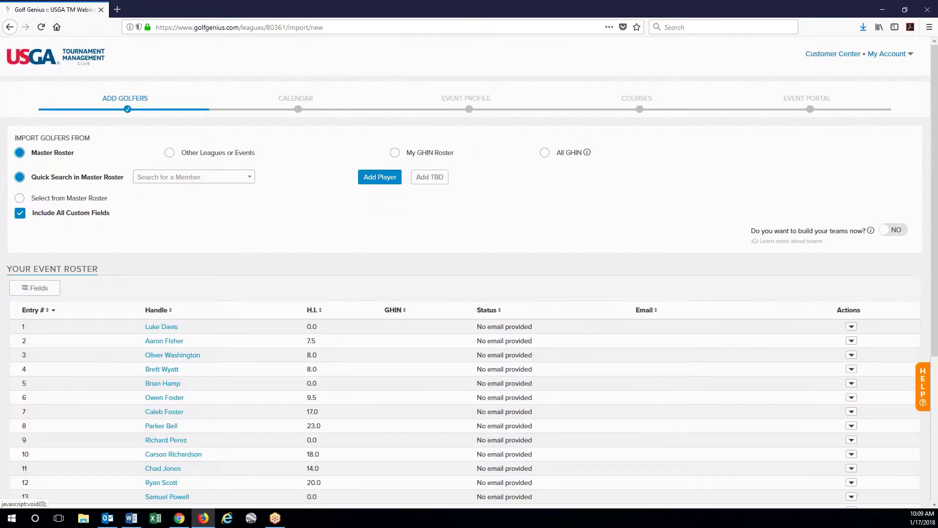
pyautogui.scroll(-5, 561, 415)
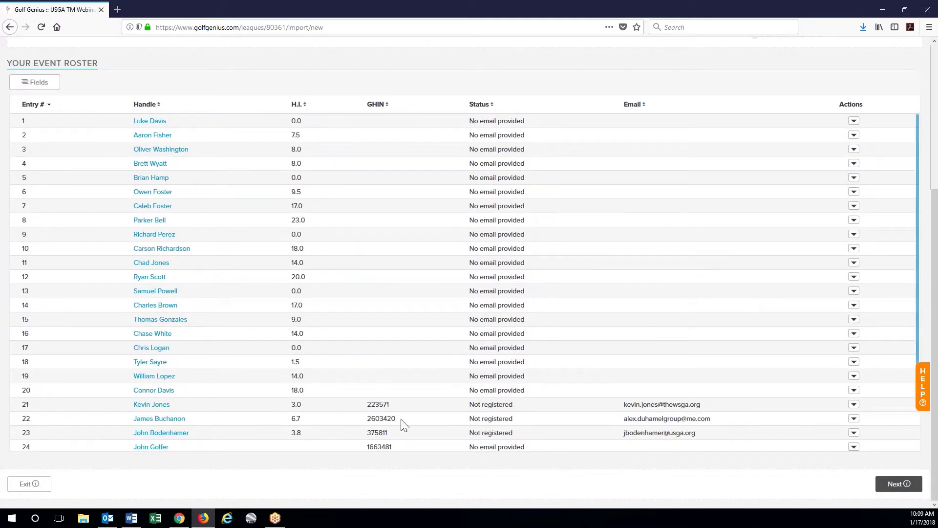
pyautogui.scroll(1, 430, 489)
pyautogui.scroll(5, 429, 488)
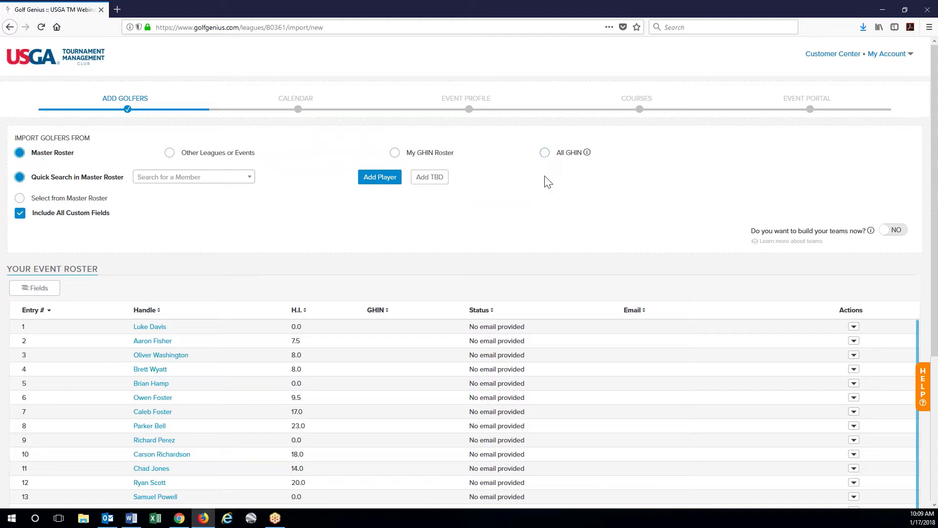
# - Use All GHIN and add two golfers found by their GHIN numbers
pyautogui.click(543, 154)
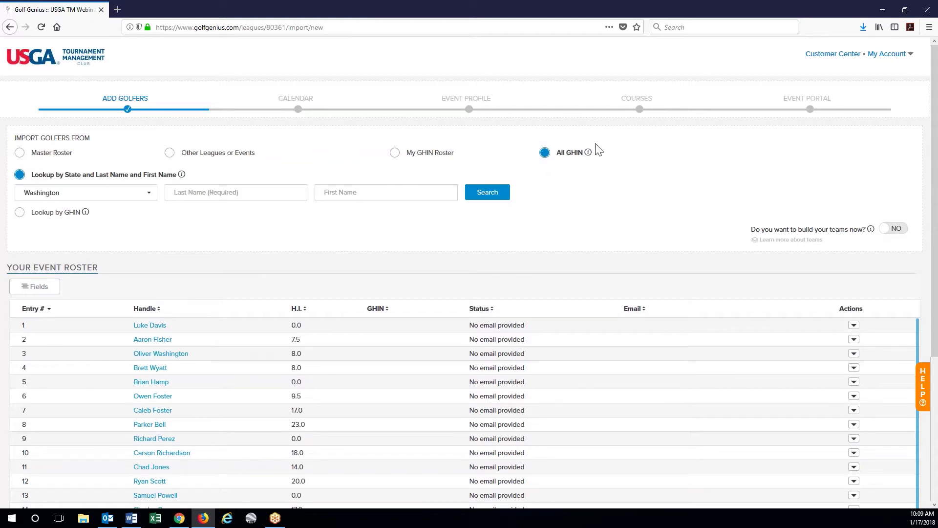
pyautogui.click(24, 213)
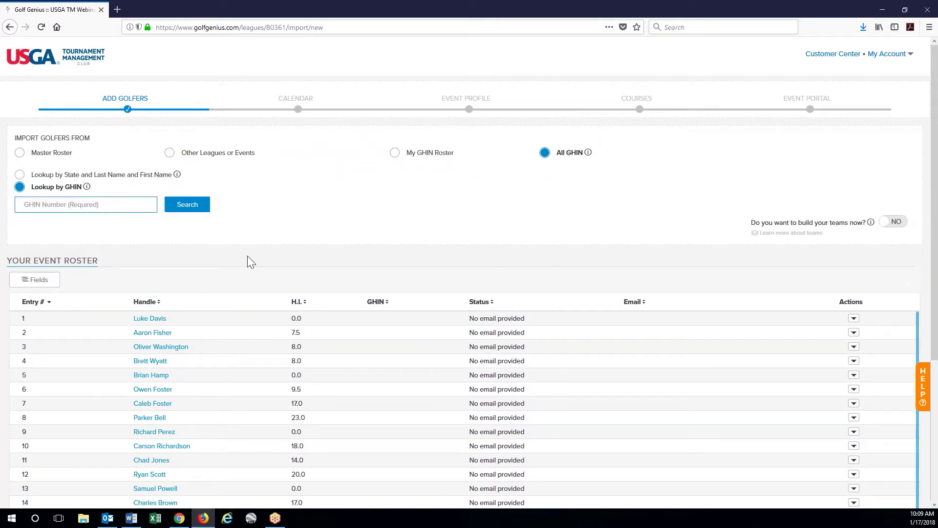
pyautogui.write('1256139')
pyautogui.click(187, 205)
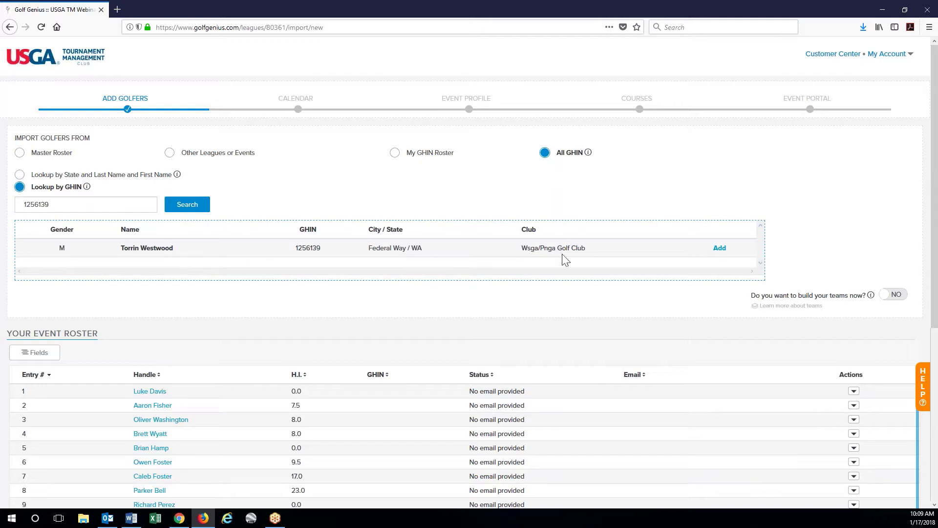
pyautogui.click(719, 248)
pyautogui.doubleClick(104, 204)
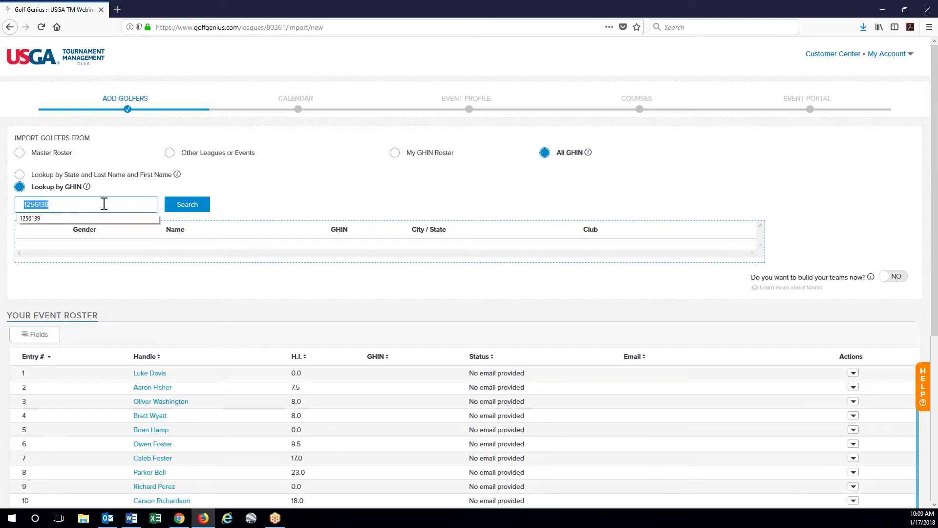
pyautogui.press('BackSpace')
pyautogui.write('363273')
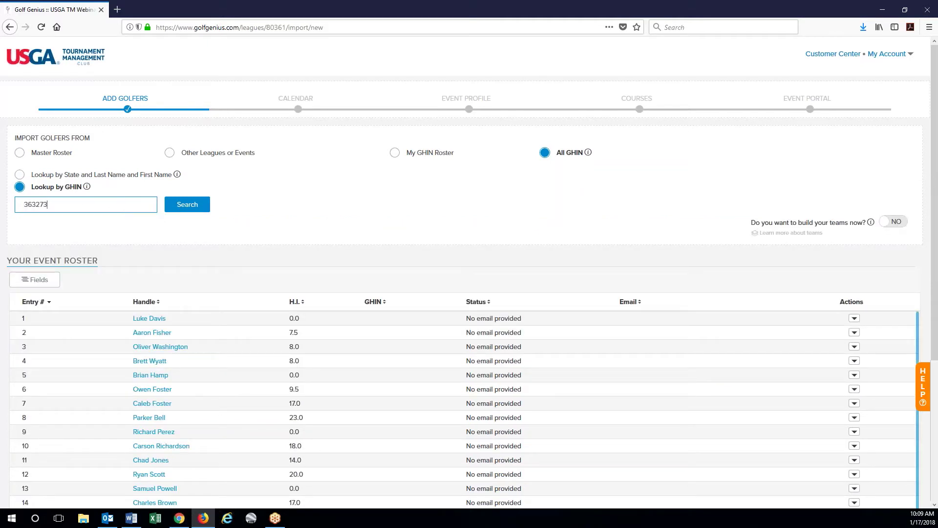
pyautogui.press('Return')
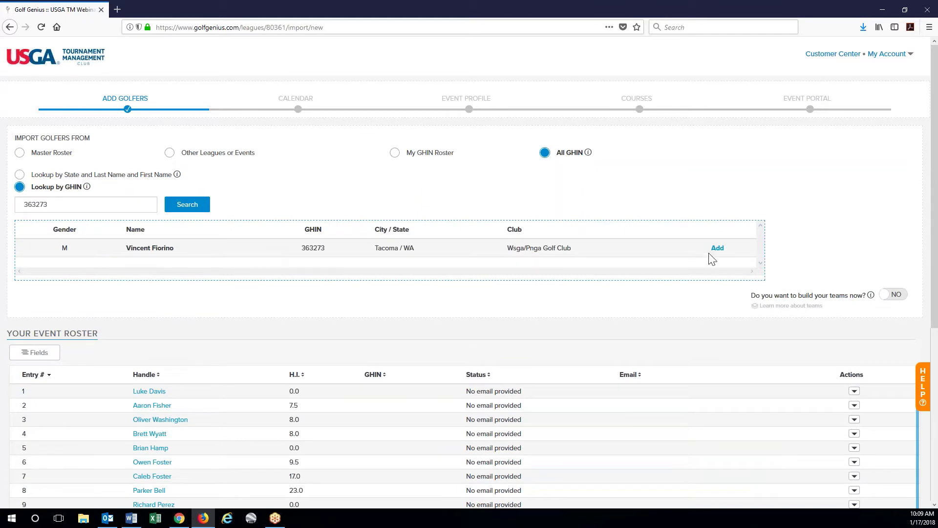
pyautogui.click(718, 247)
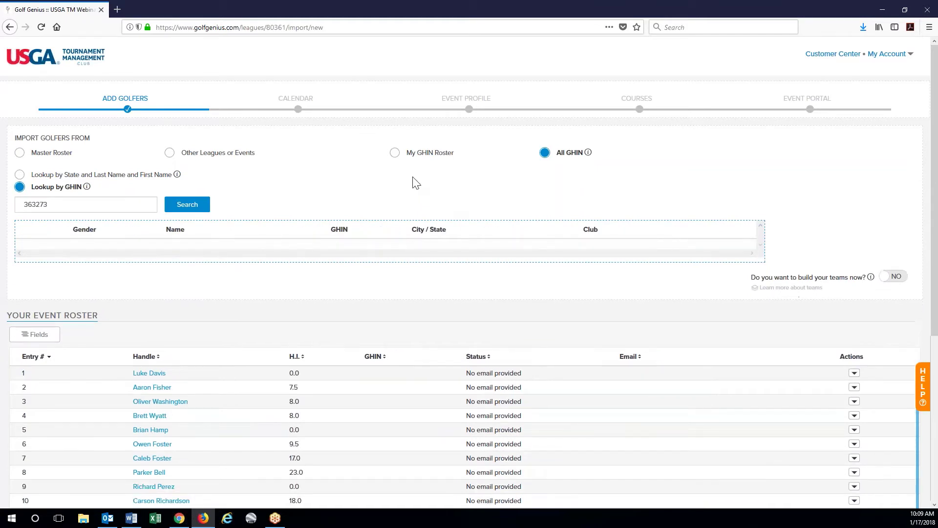
# - Search Washington golfers by a last name and add one result to the roster
pyautogui.click(19, 177)
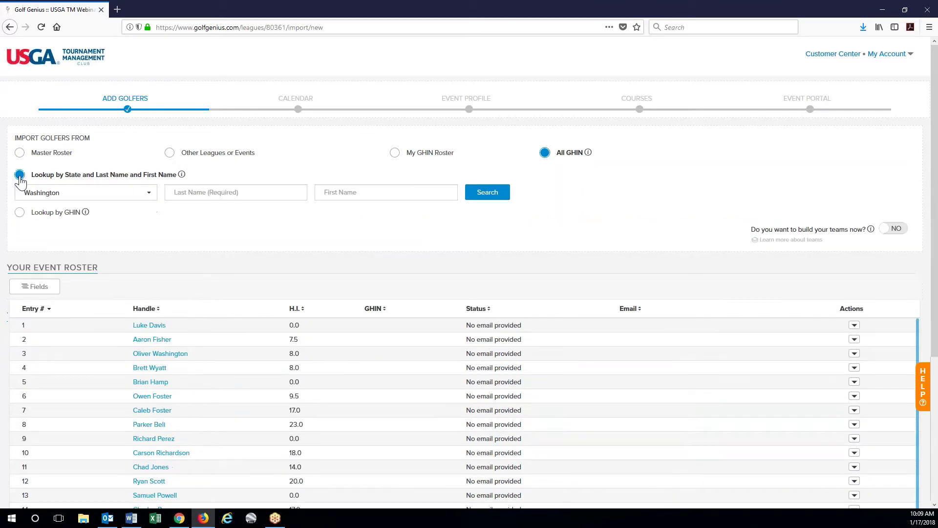
pyautogui.click(103, 198)
pyautogui.click(276, 245)
pyautogui.click(268, 193)
pyautogui.write('reeves')
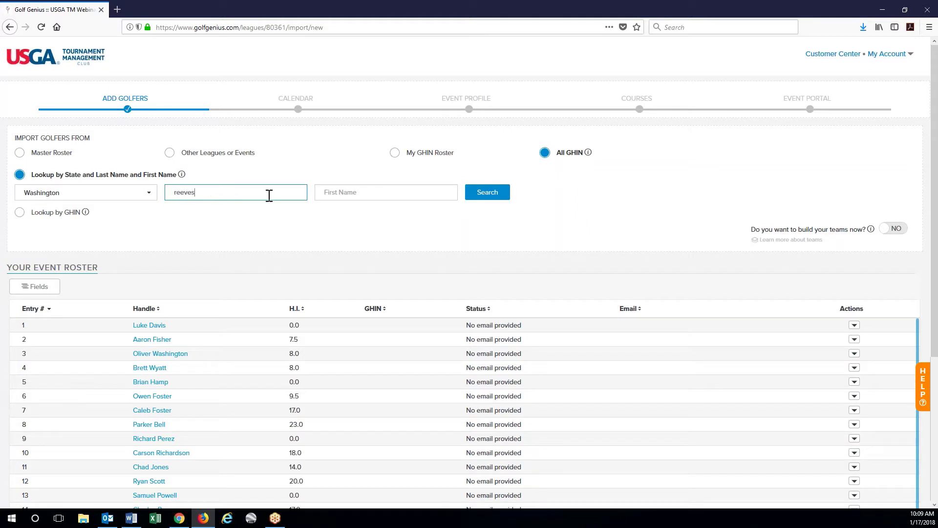
pyautogui.press('Return')
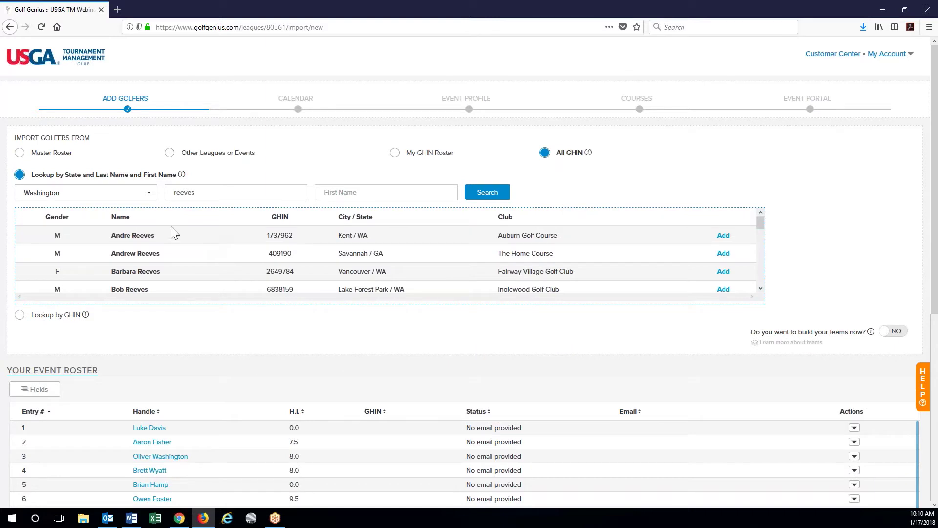
pyautogui.scroll(-2, 176, 240)
pyautogui.scroll(-2, 178, 243)
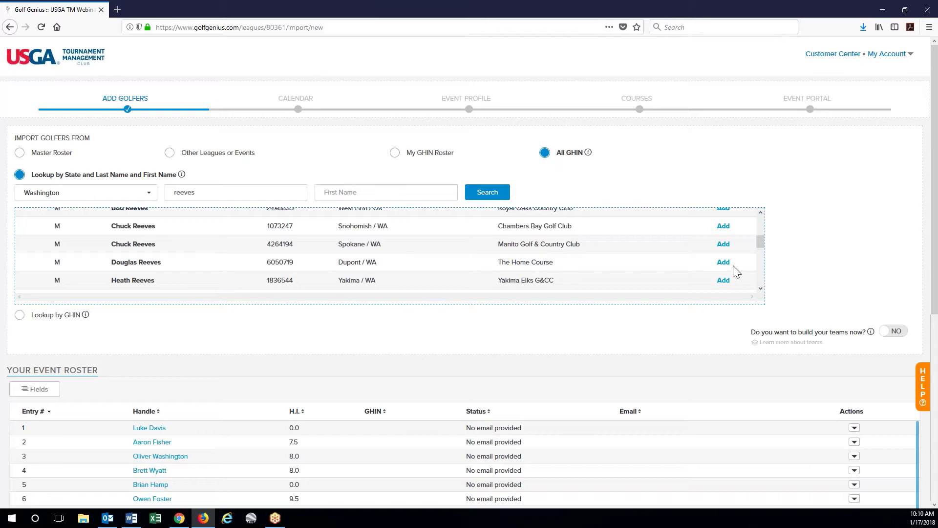
pyautogui.scroll(-5, 425, 282)
pyautogui.scroll(-1, 424, 281)
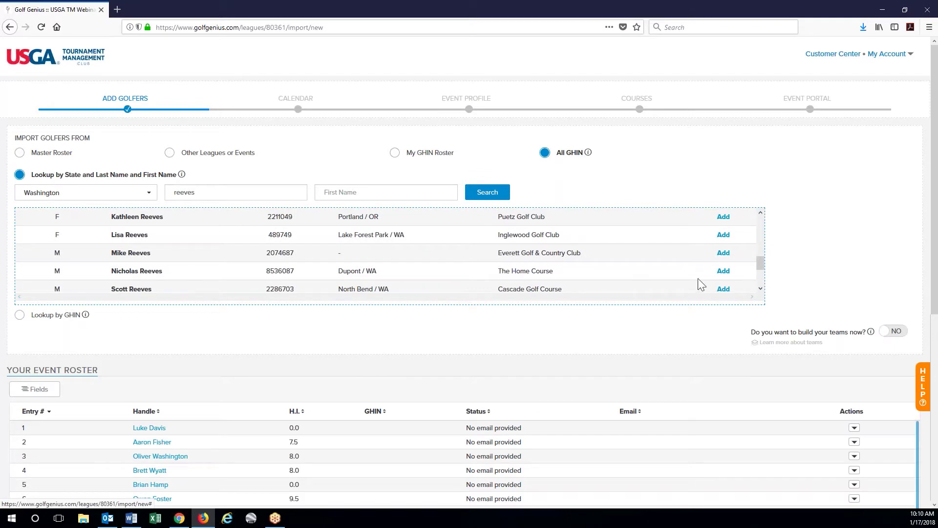
pyautogui.click(723, 270)
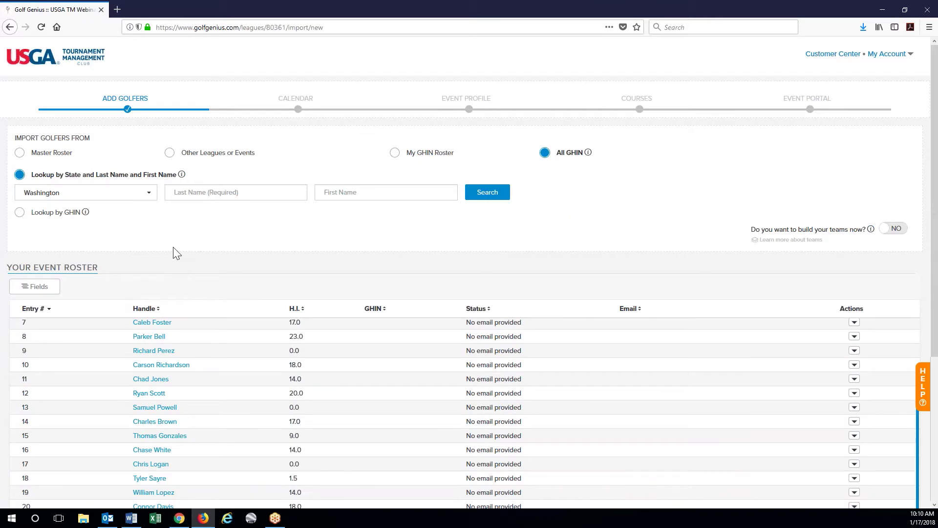
pyautogui.scroll(-3, 175, 250)
pyautogui.scroll(-5, 219, 363)
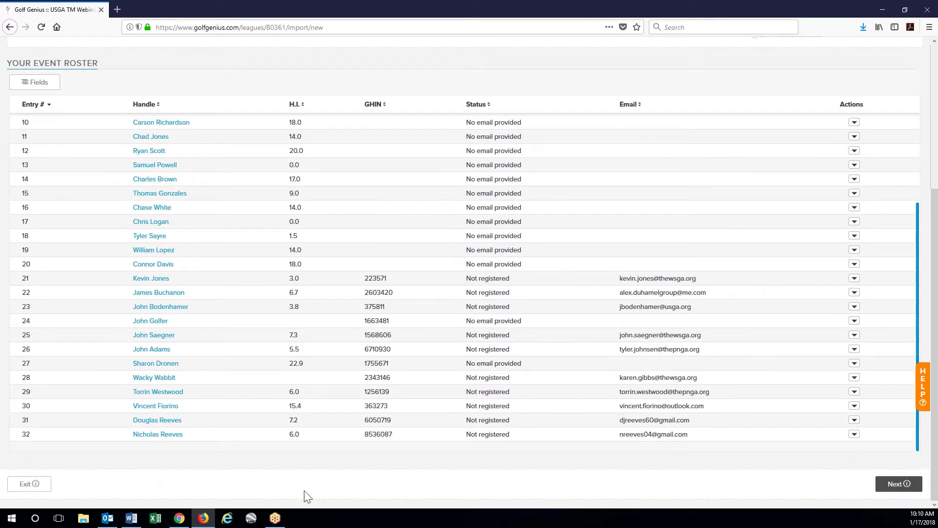
pyautogui.scroll(7, 307, 479)
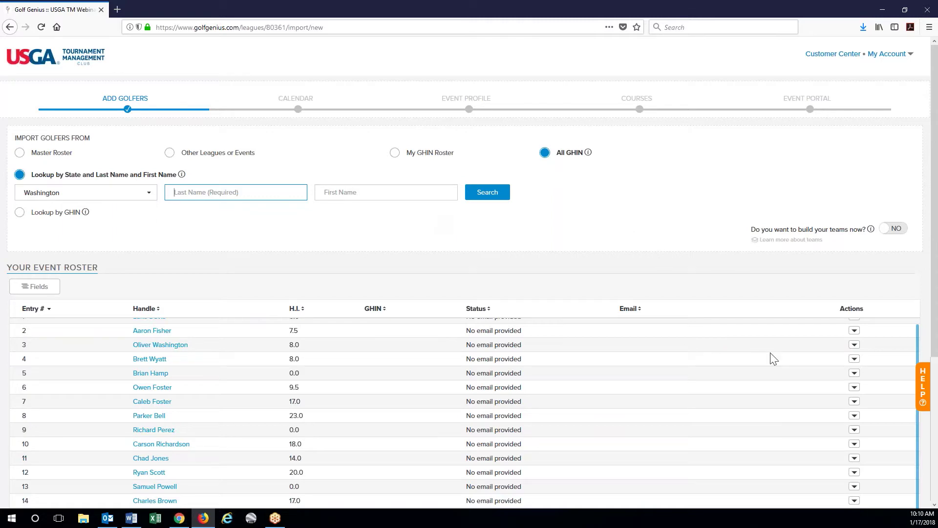
pyautogui.scroll(-5, 914, 233)
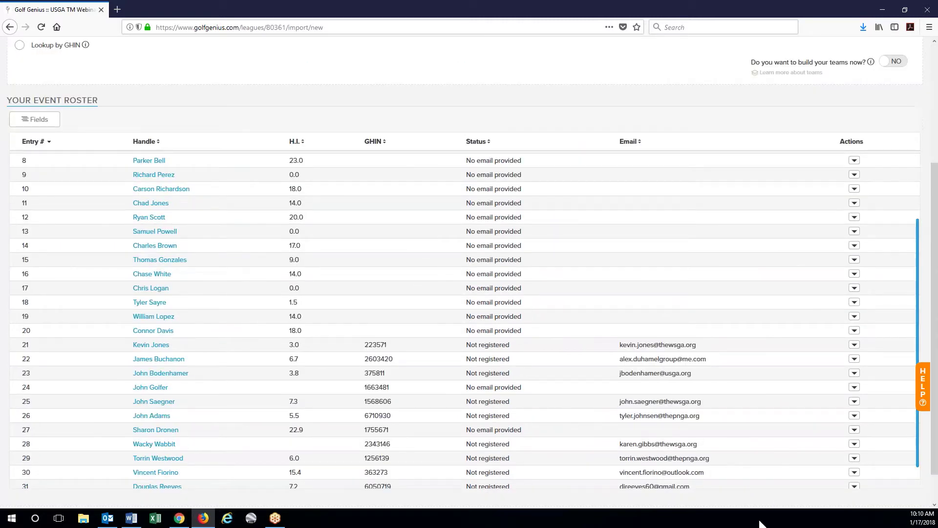
pyautogui.scroll(-1, 766, 501)
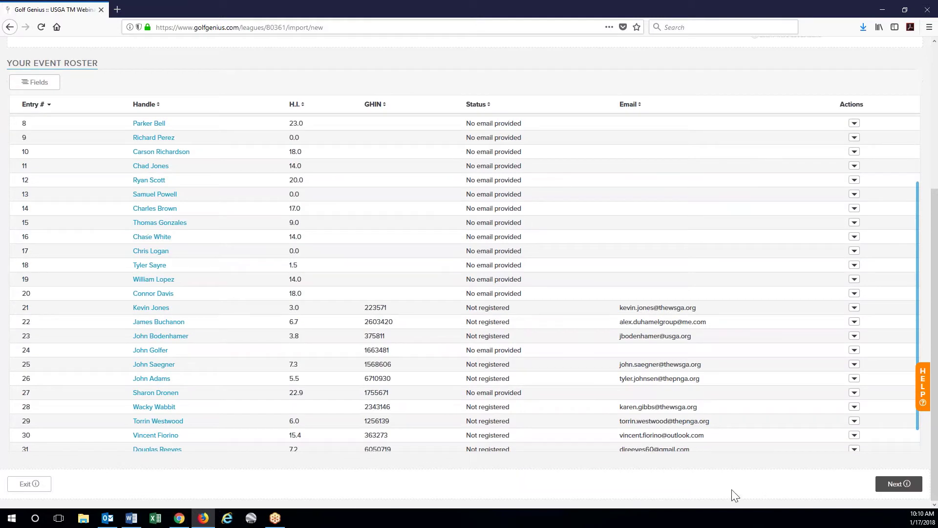
# - On the Calendar step, pick January 20, 21 and 22, 2018 as round dates
pyautogui.click(910, 487)
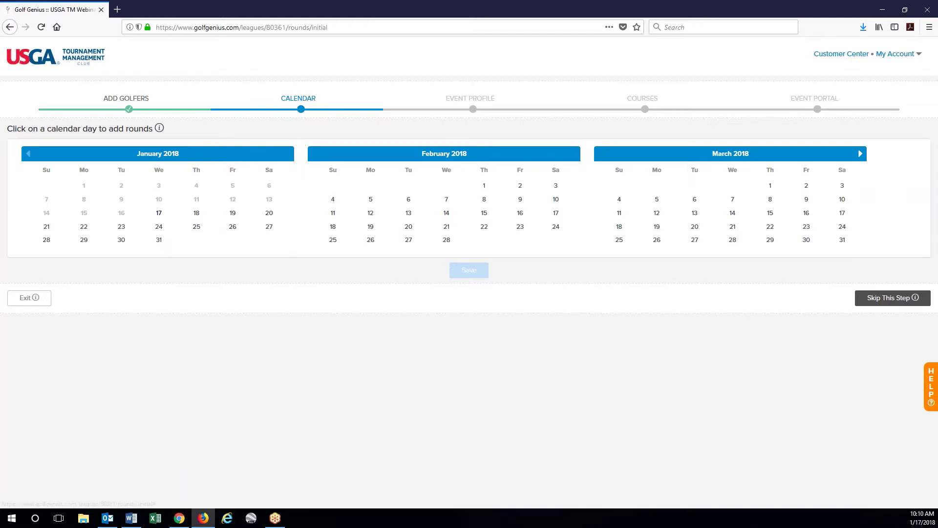
pyautogui.click(269, 215)
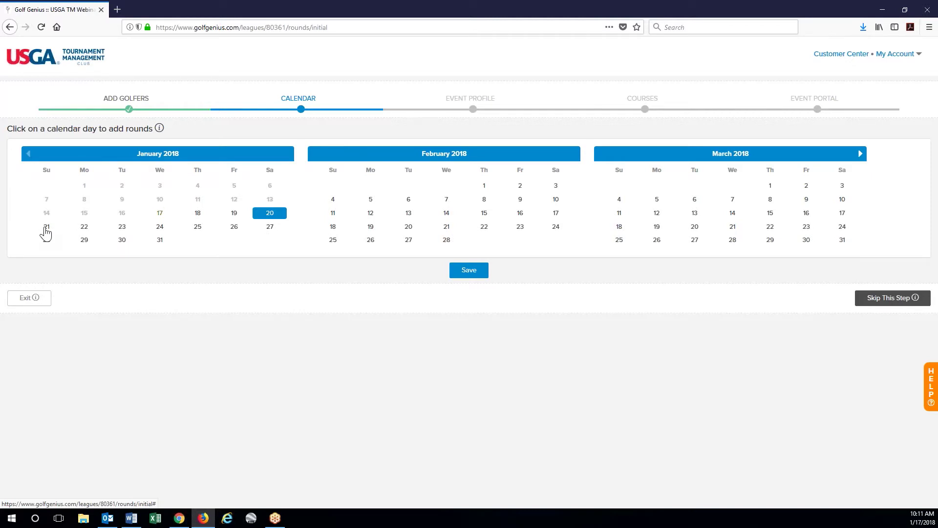
pyautogui.click(46, 228)
pyautogui.click(81, 229)
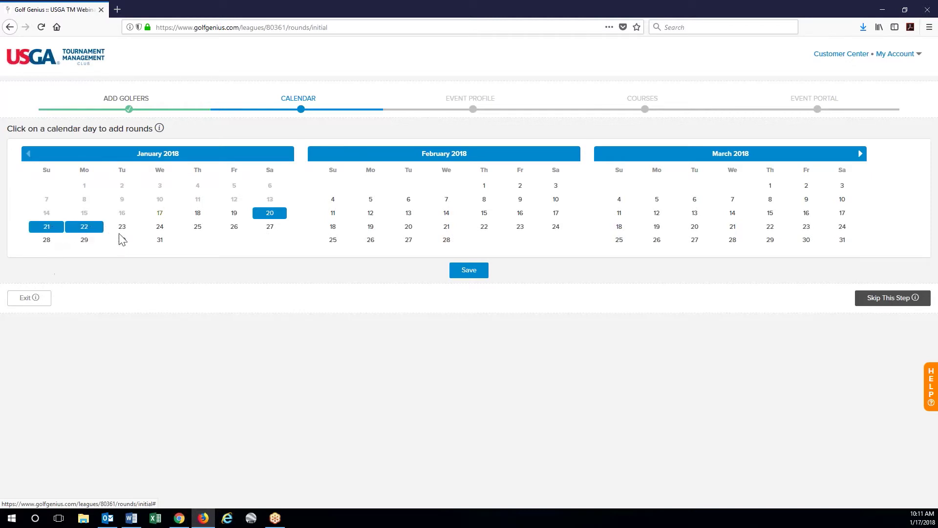
# - Delete the January 21 and 22 rounds, leaving only January 20
pyautogui.click(47, 228)
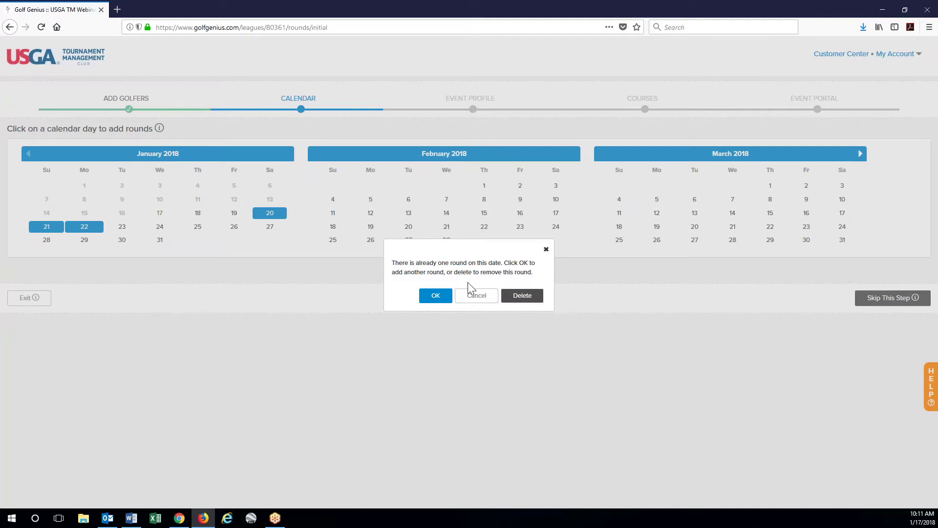
pyautogui.click(435, 303)
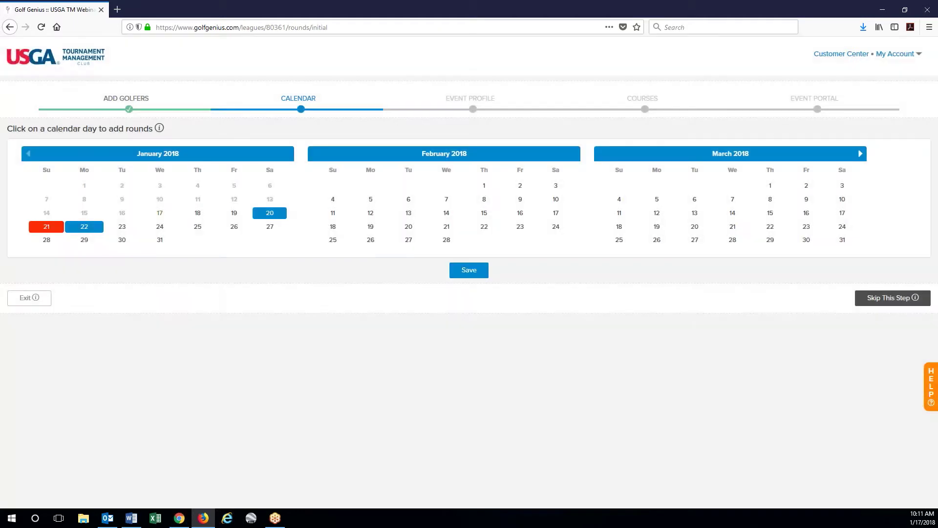
pyautogui.click(90, 231)
pyautogui.click(524, 298)
pyautogui.click(36, 226)
pyautogui.click(522, 296)
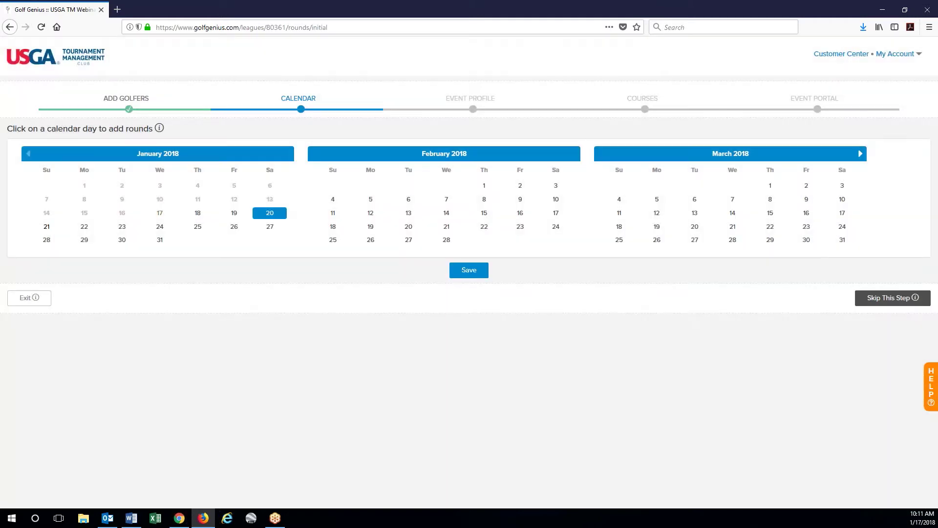
pyautogui.rightClick(478, 300)
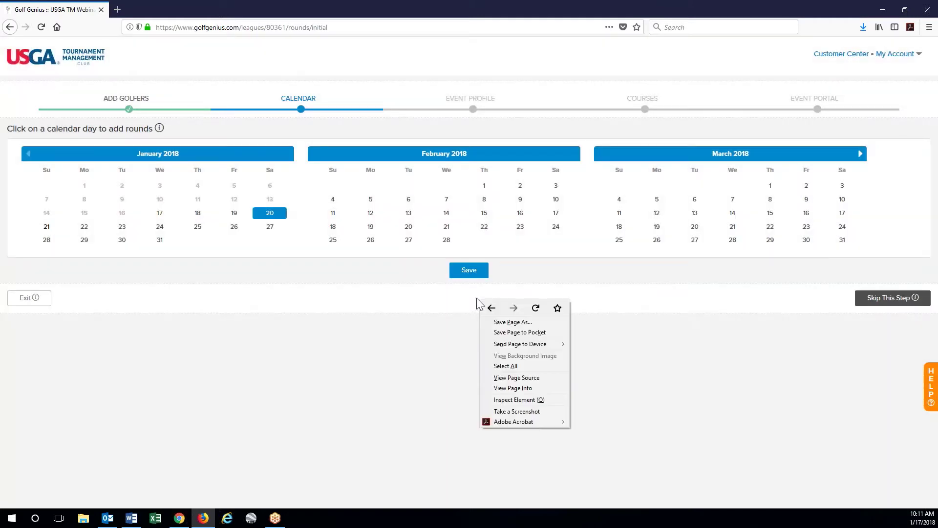
pyautogui.click(389, 371)
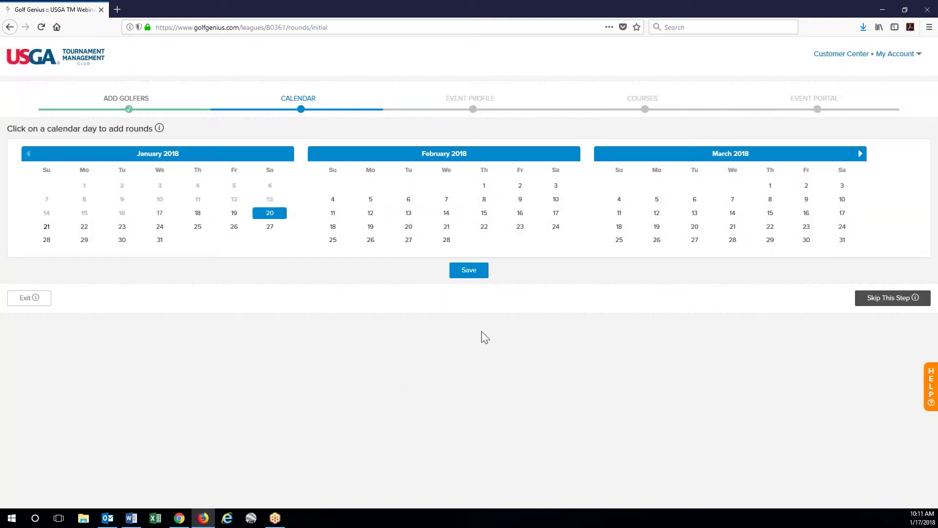
# - Save the calendar with 20 January 2018 as the Round 1 date
pyautogui.click(469, 271)
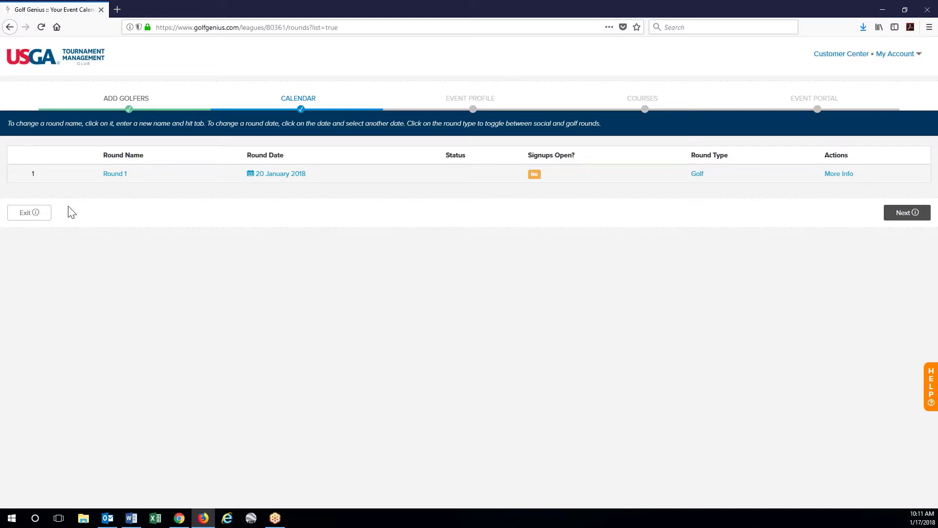
# - Rename Round 1 to 'Webinar Round 1', leave its type as Golf, and continue to Event Profile
pyautogui.click(114, 174)
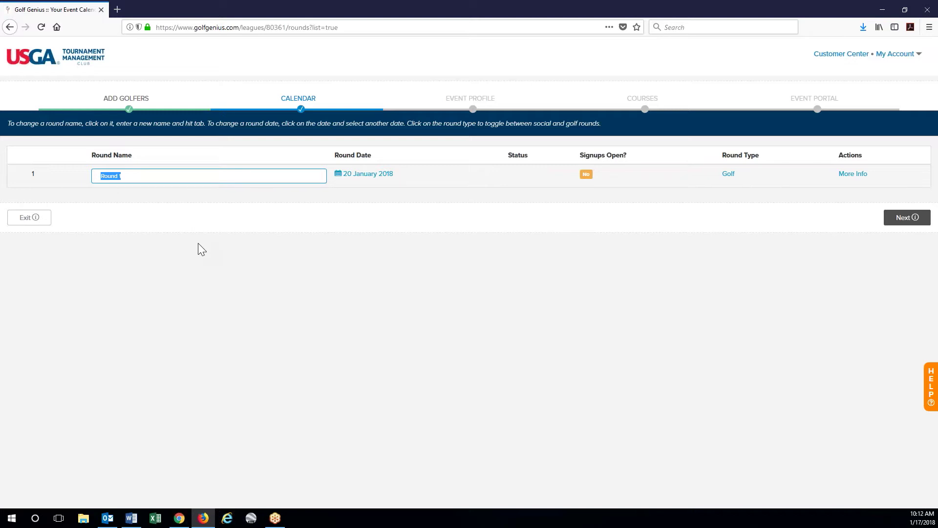
pyautogui.write('Webinar Round 1')
pyautogui.press('Tab')
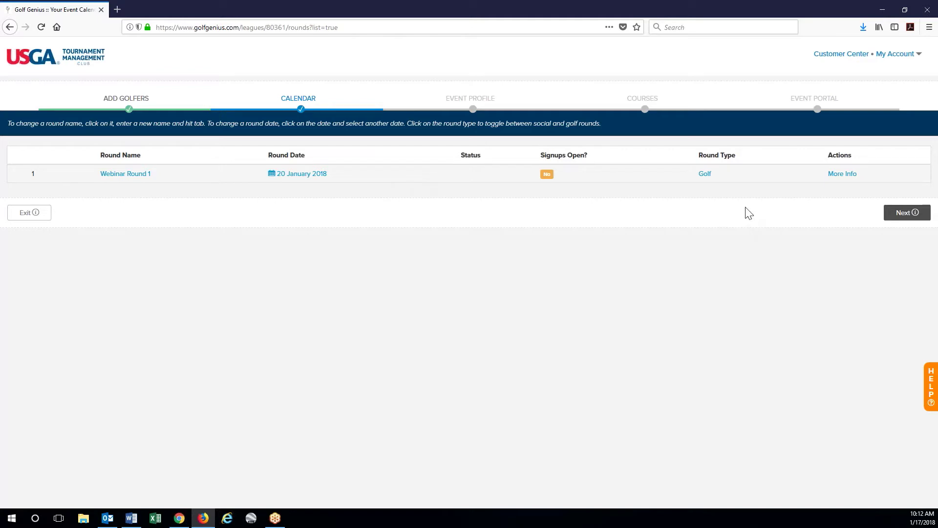
pyautogui.click(704, 177)
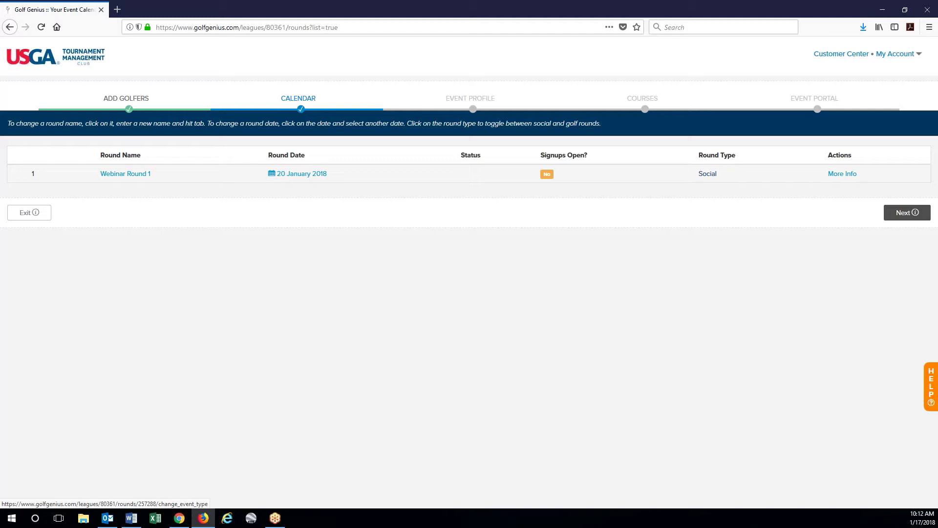
pyautogui.click(708, 173)
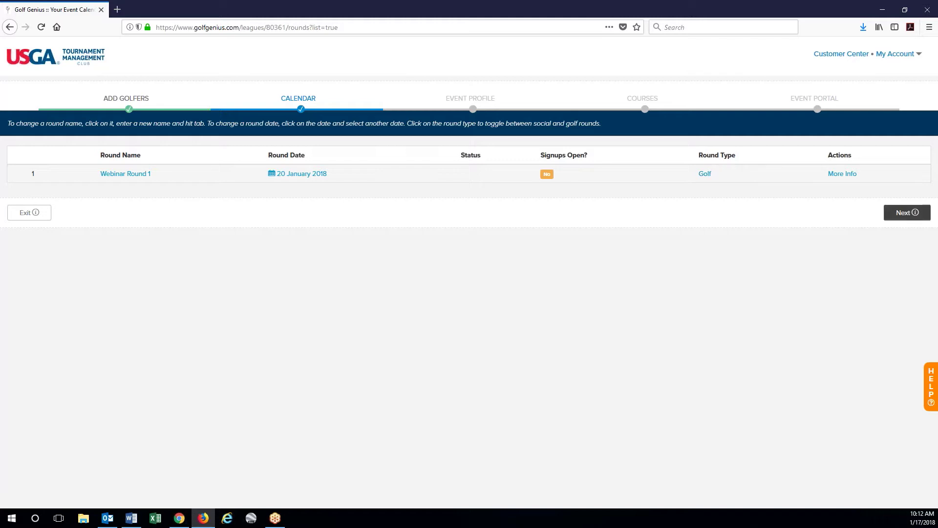
pyautogui.click(906, 213)
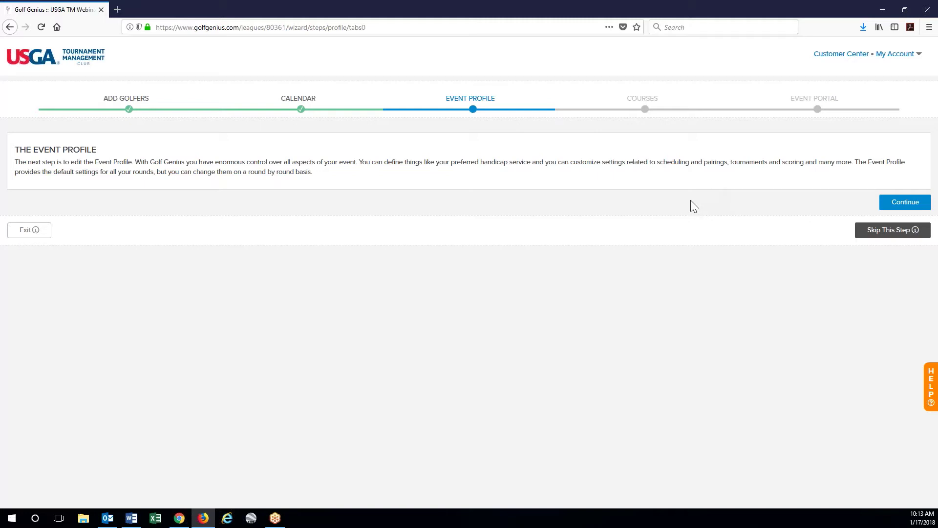
# - Start the Event Profile and scroll through the Section 1 of 5 settings
pyautogui.click(902, 205)
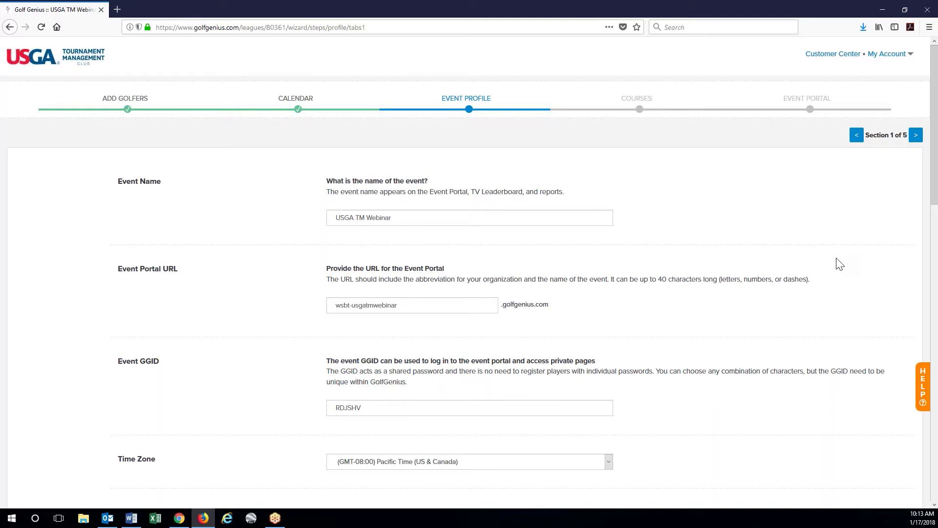
pyautogui.scroll(-2, 266, 247)
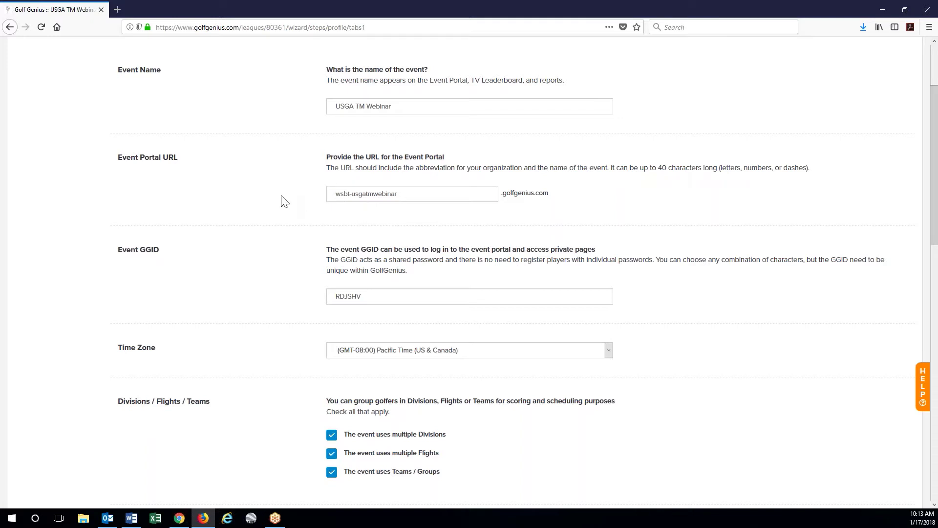
pyautogui.scroll(-2, 294, 249)
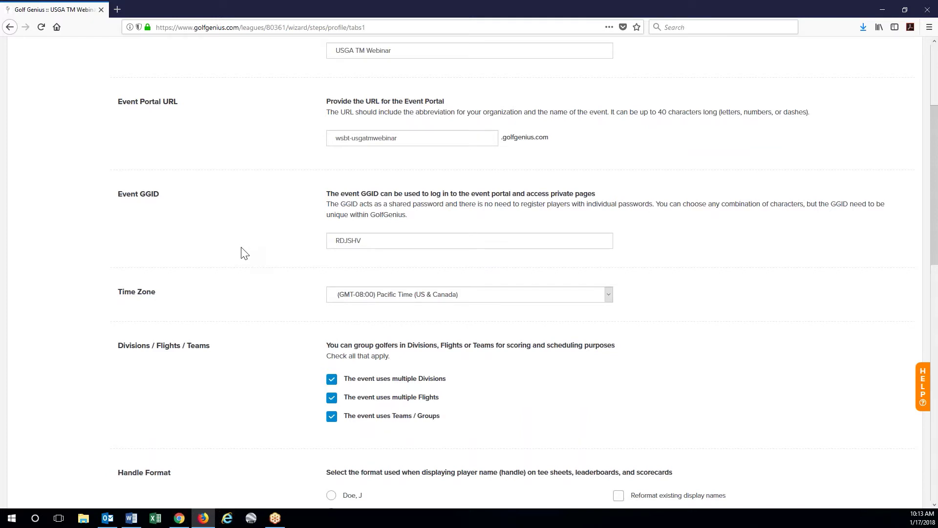
pyautogui.scroll(-3, 244, 252)
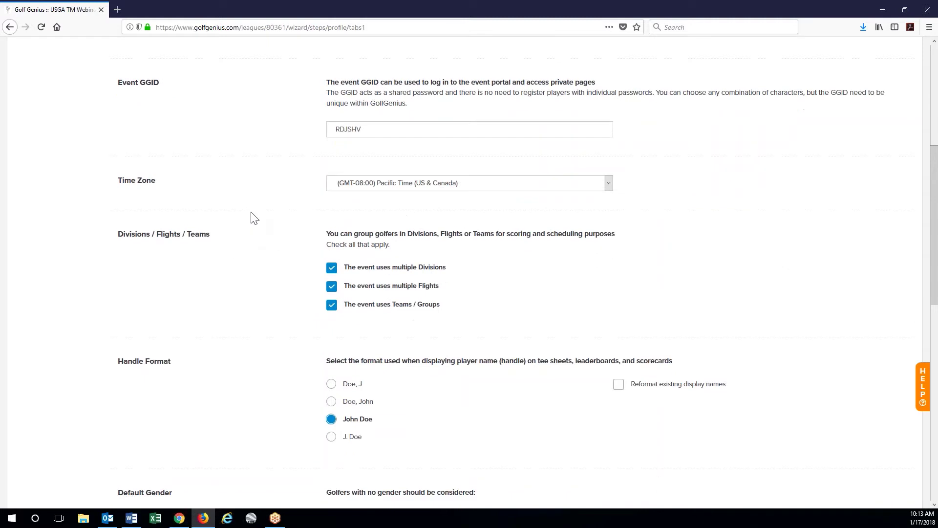
pyautogui.scroll(-1, 233, 197)
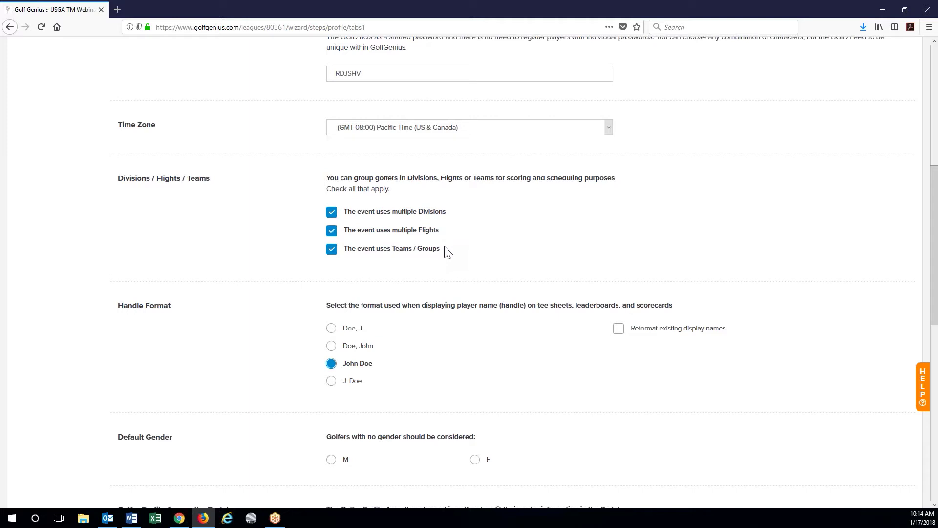
pyautogui.scroll(-2, 448, 252)
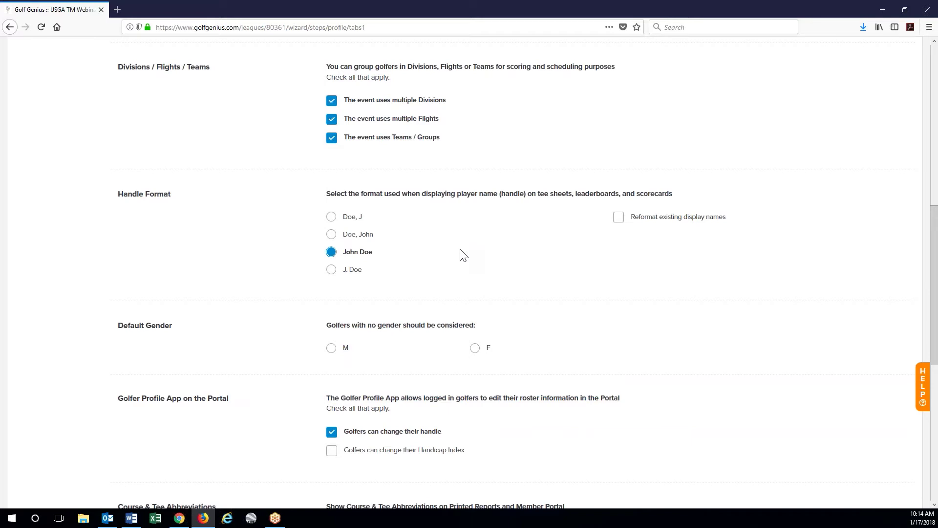
# - Choose the 'Doe, John' handle format and scroll to the end of Section 1
pyautogui.click(353, 239)
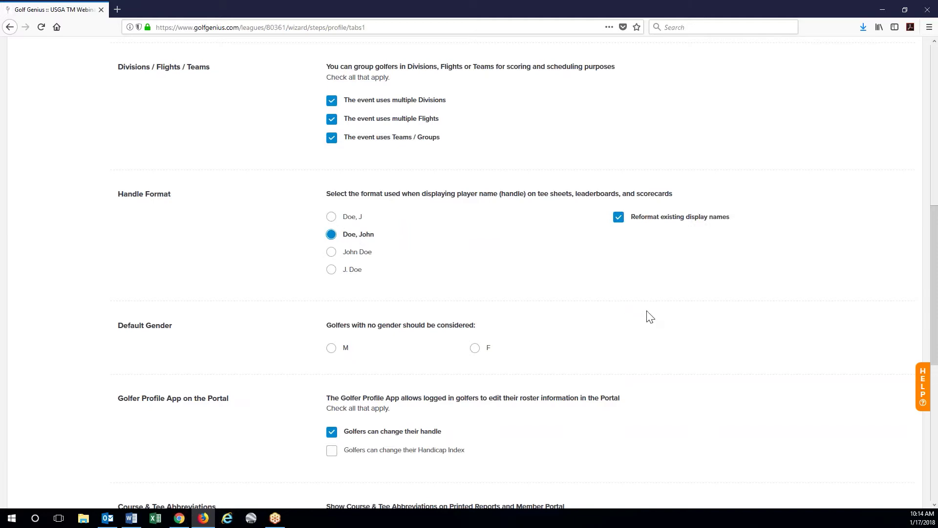
pyautogui.scroll(-2, 649, 314)
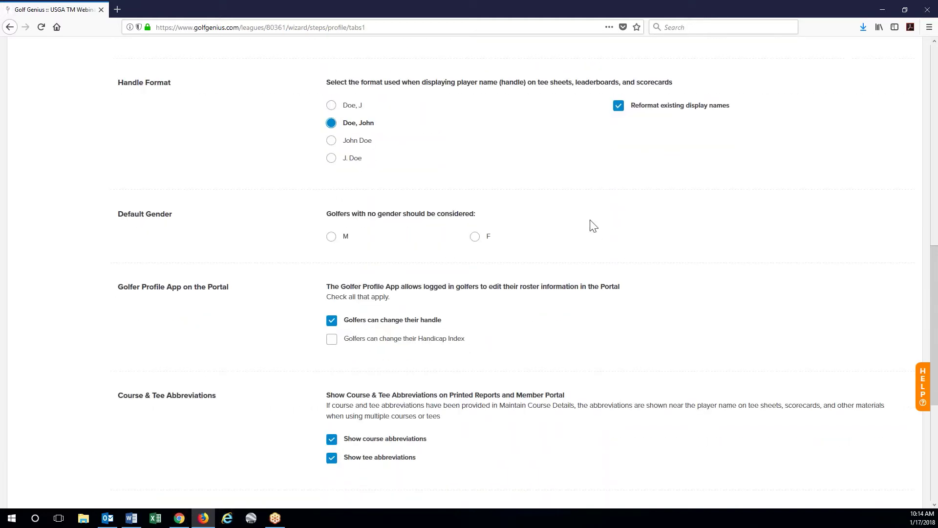
pyautogui.scroll(-2, 592, 225)
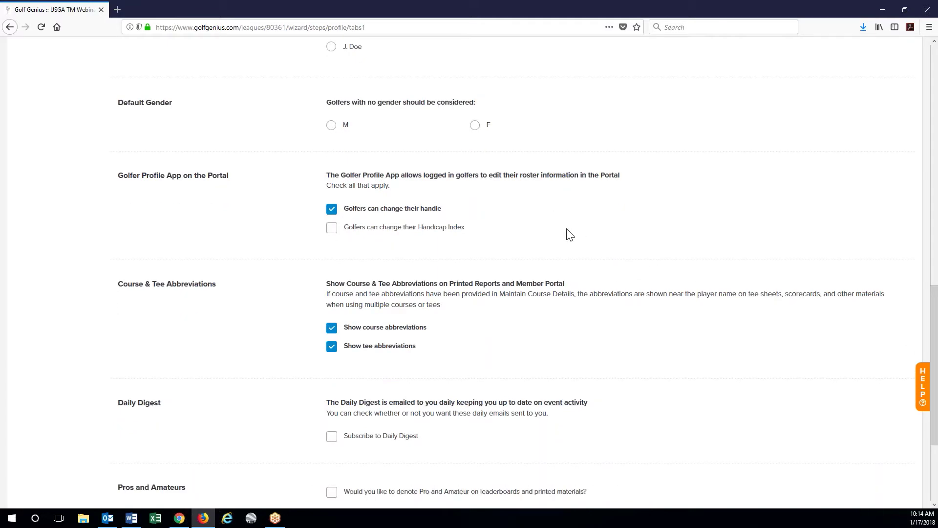
pyautogui.scroll(-1, 567, 226)
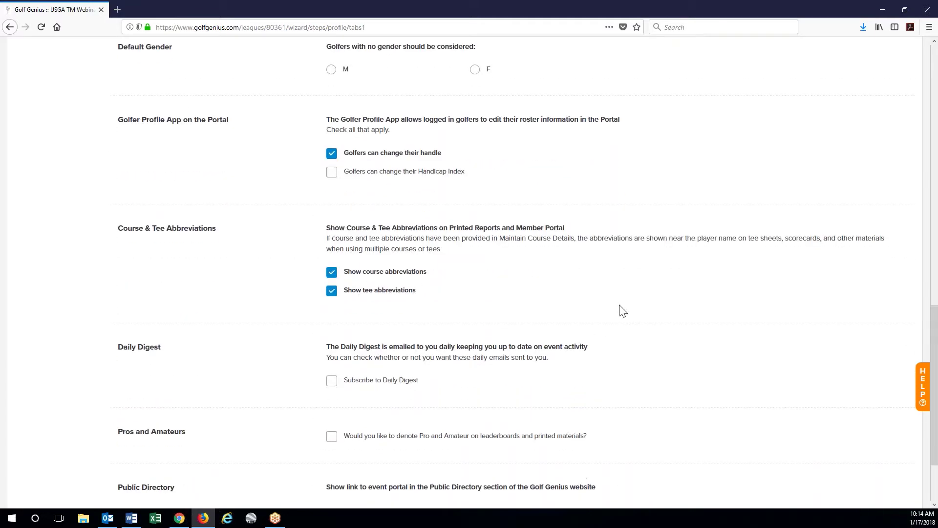
pyautogui.scroll(-2, 622, 309)
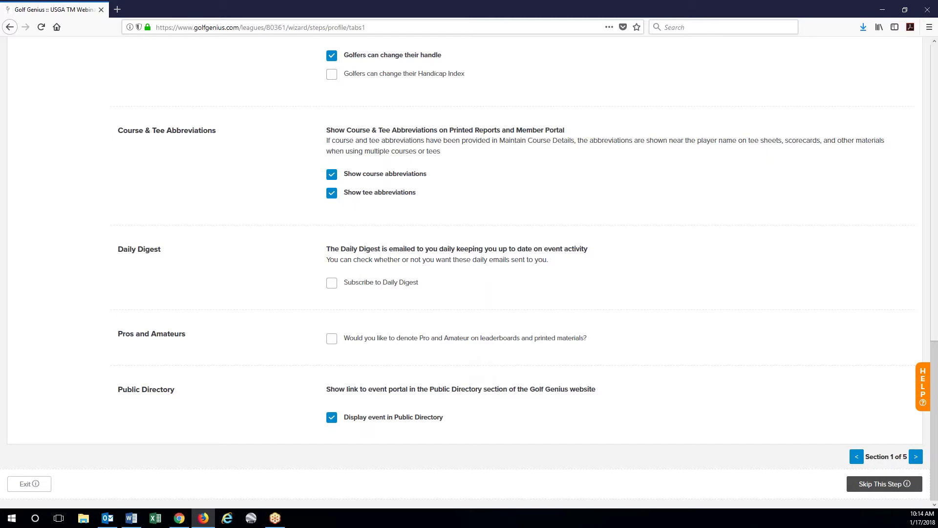
pyautogui.click(916, 457)
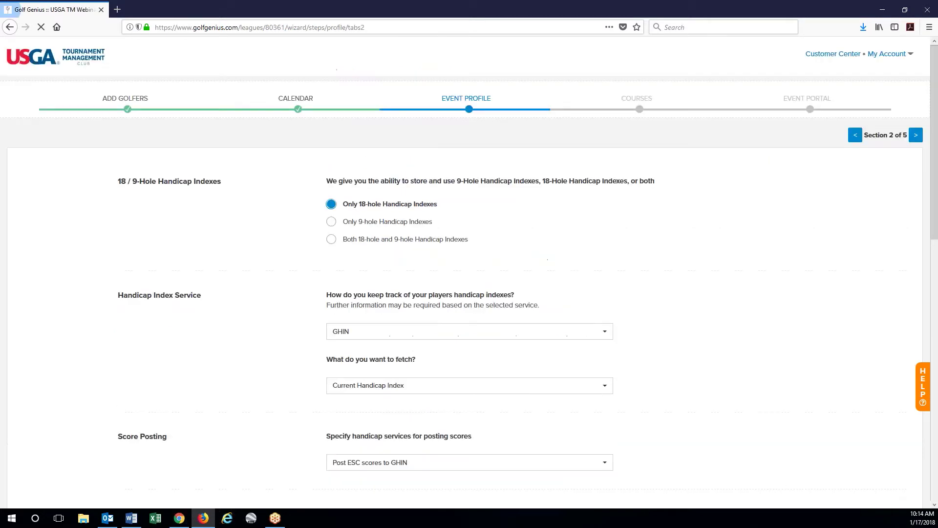
pyautogui.click(131, 517)
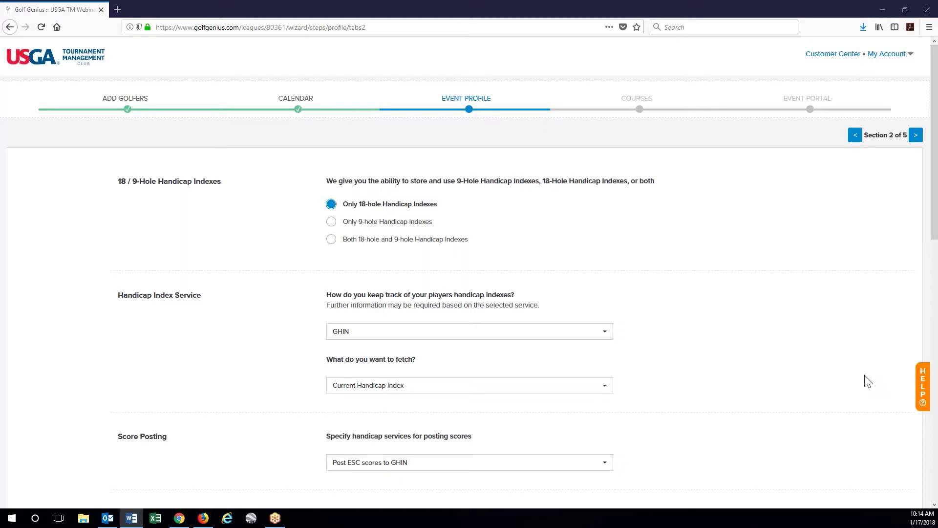
pyautogui.click(806, 306)
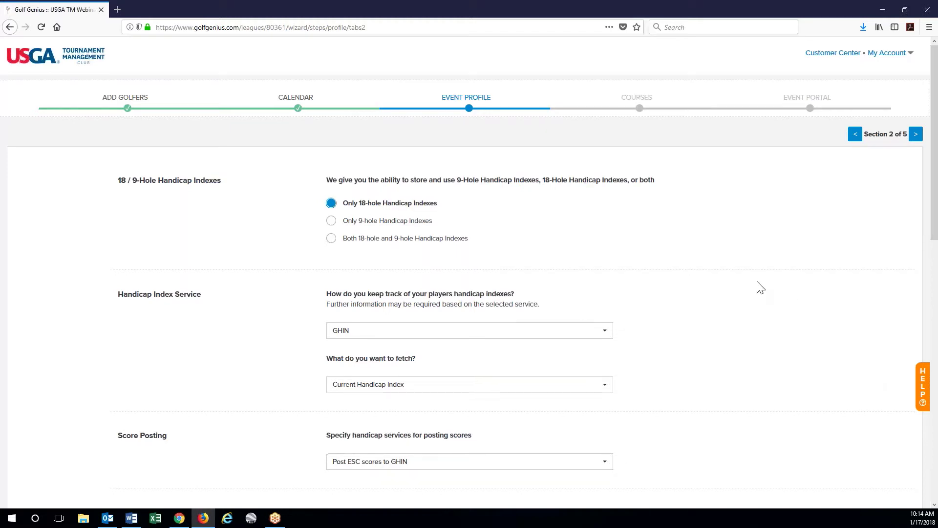
pyautogui.scroll(-2, 761, 288)
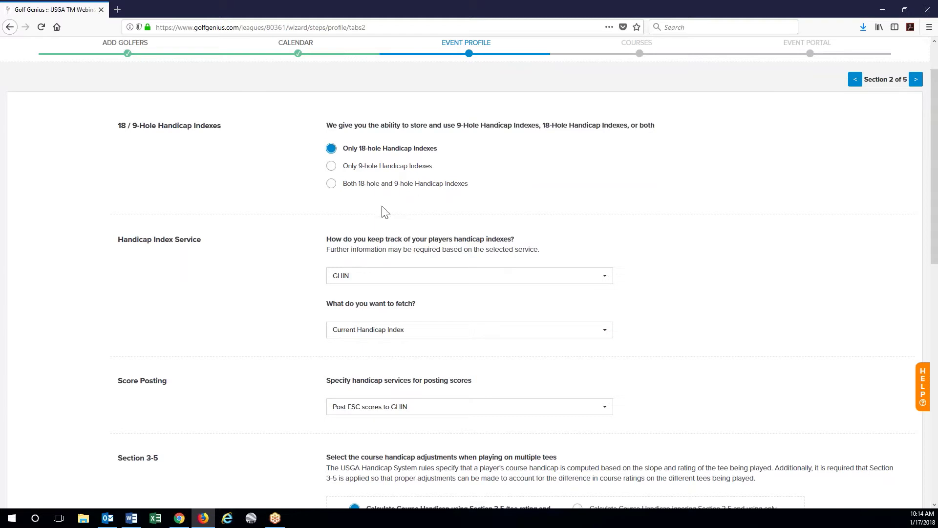
pyautogui.scroll(-2, 272, 261)
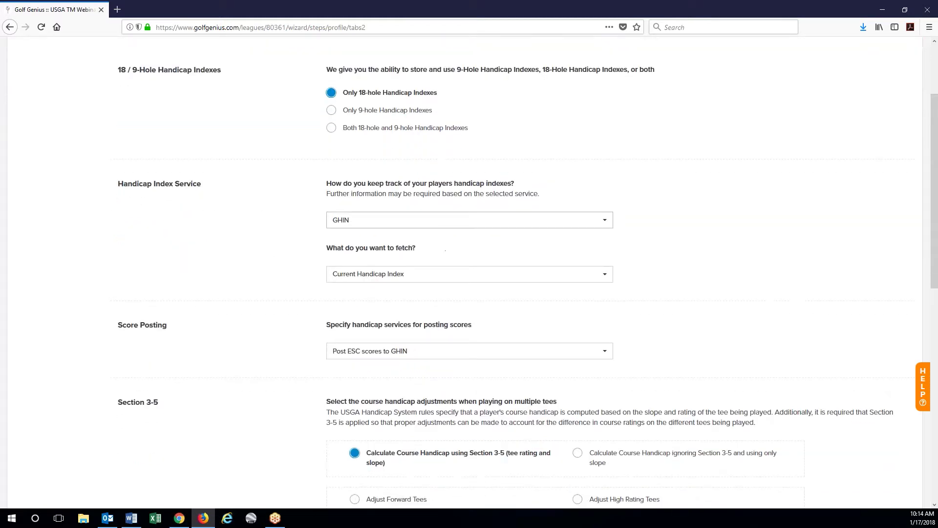
pyautogui.click(490, 225)
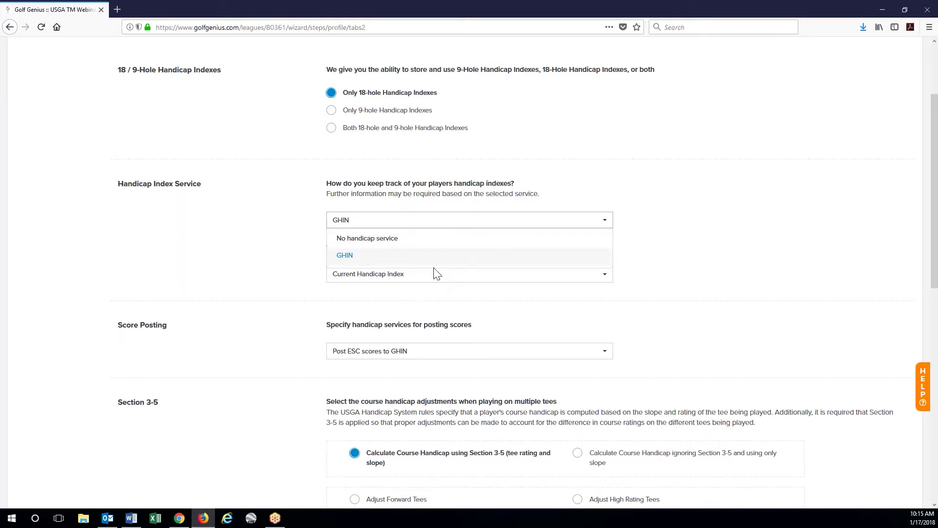
pyautogui.click(715, 244)
pyautogui.click(408, 276)
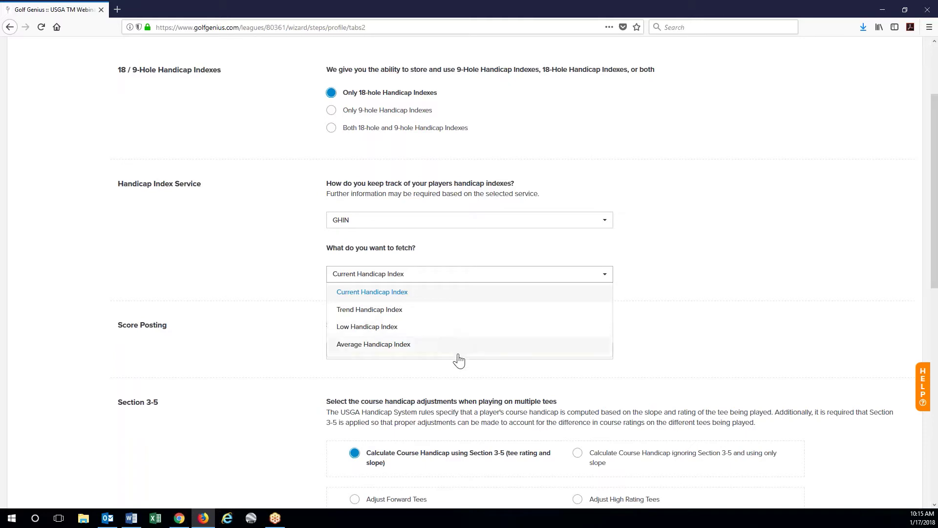
pyautogui.click(235, 299)
pyautogui.scroll(-3, 235, 299)
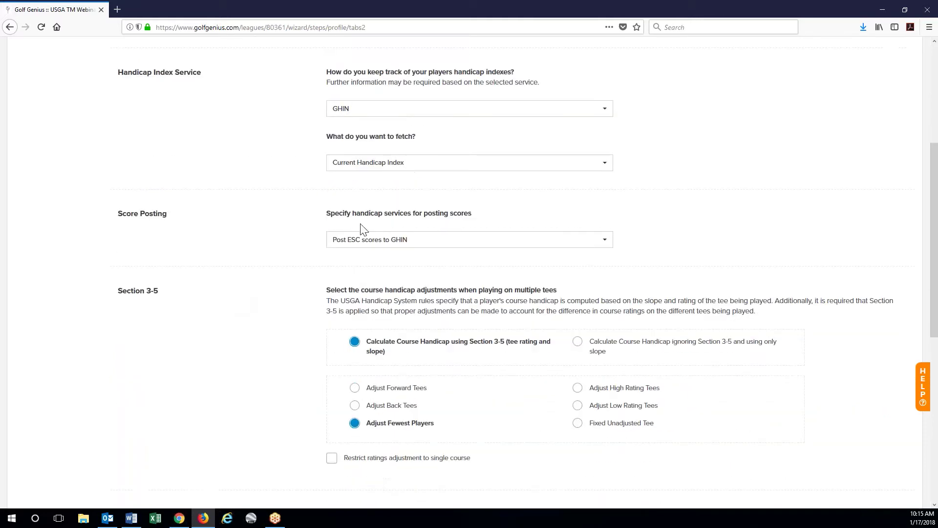
pyautogui.click(460, 241)
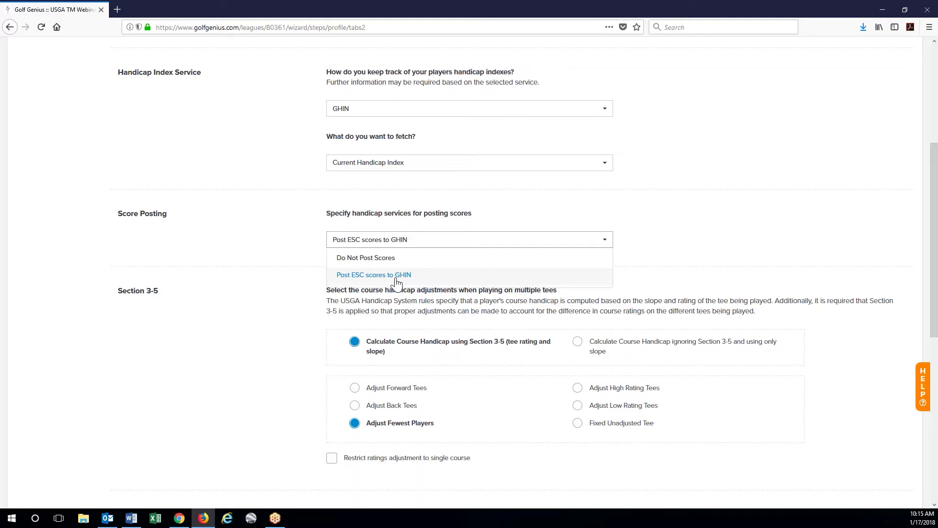
pyautogui.click(251, 331)
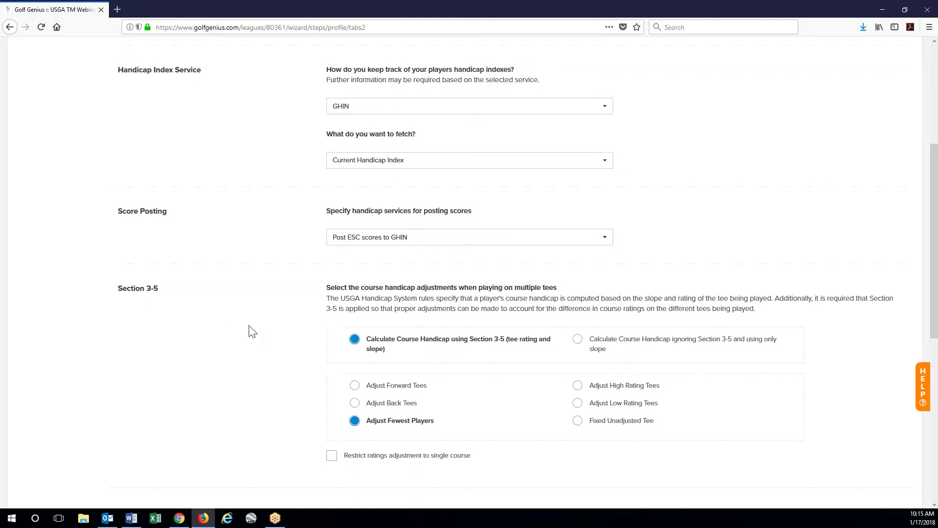
pyautogui.scroll(-3, 249, 330)
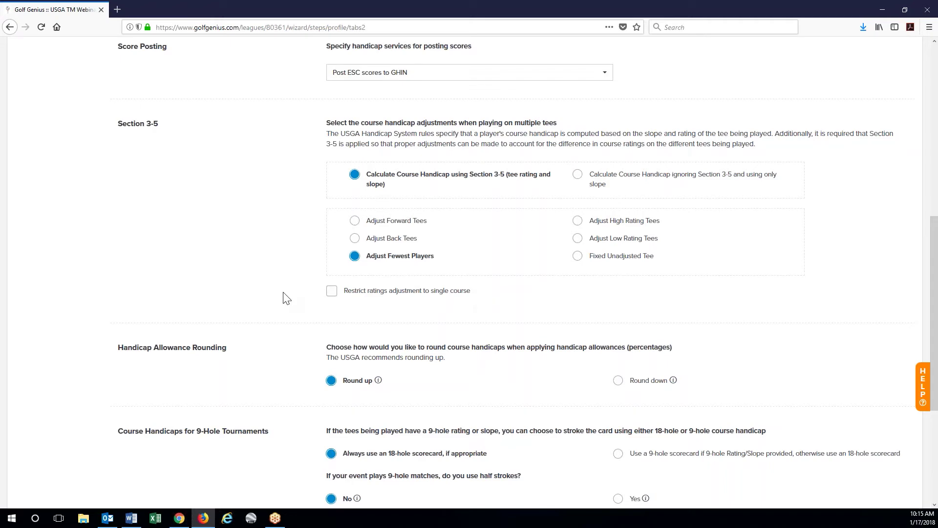
pyautogui.scroll(-5, 286, 298)
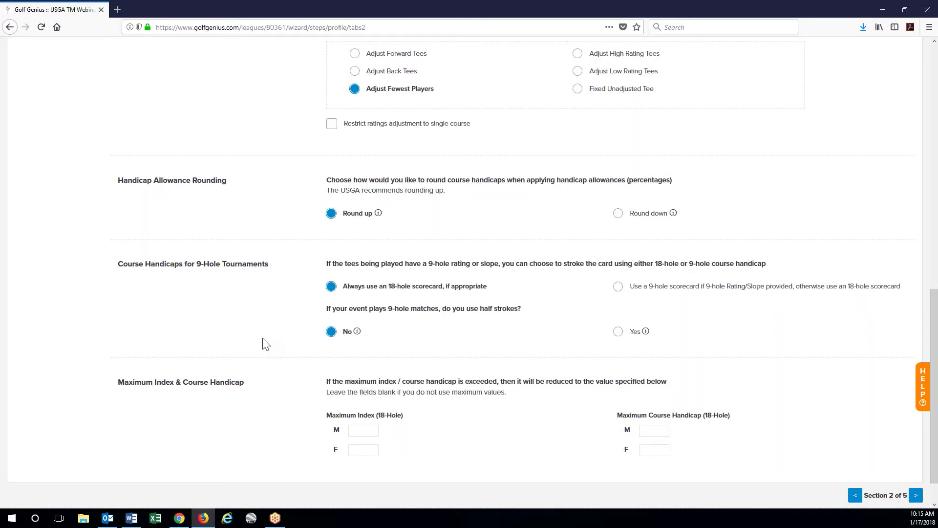
pyautogui.scroll(-2, 266, 344)
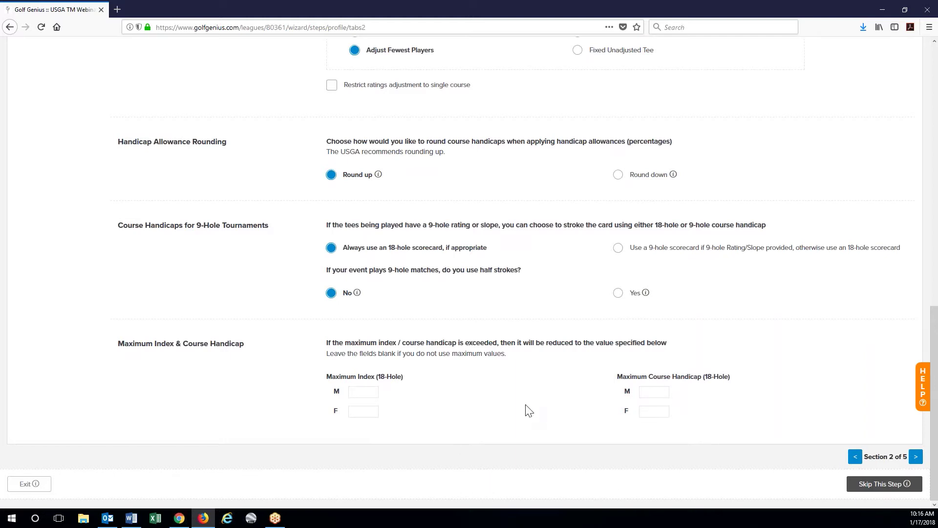
# - Move to the next section, keep Foursomes as the pairing size, and advance to Section 4 of 5
pyautogui.click(915, 456)
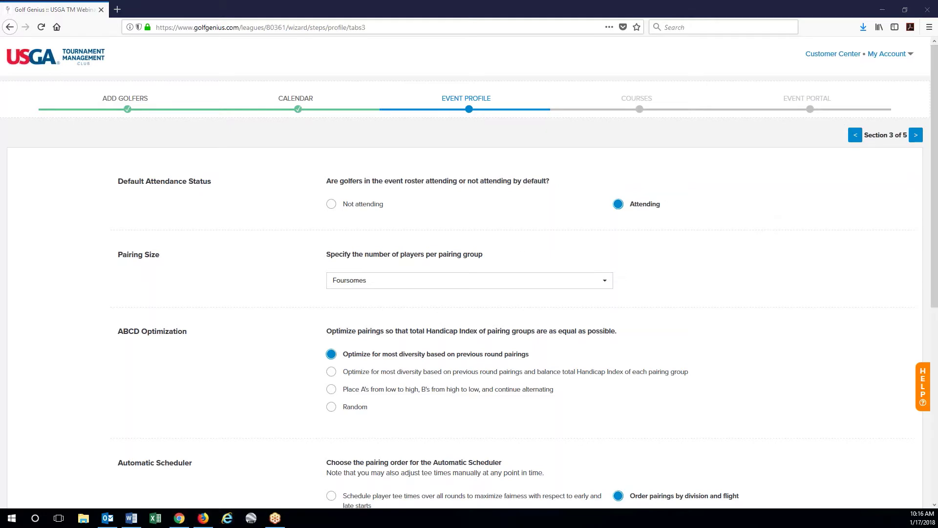
pyautogui.scroll(-2, 718, 293)
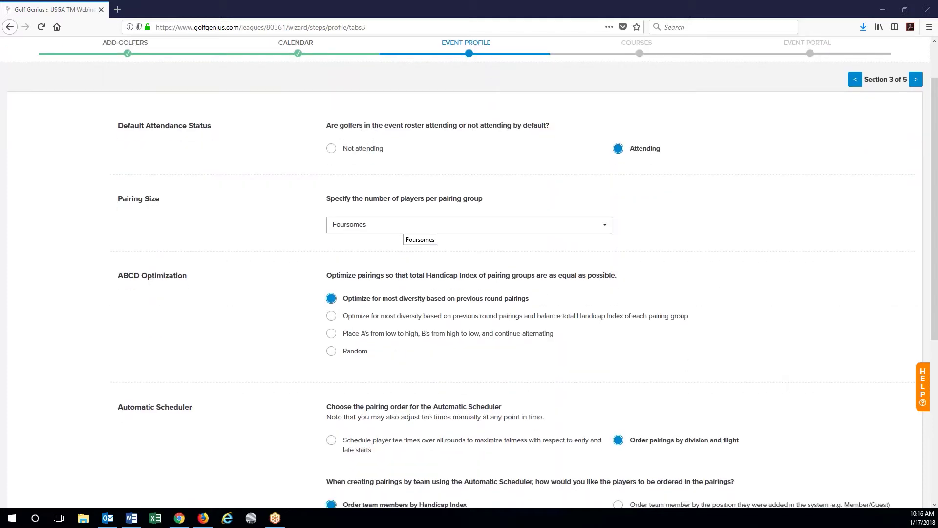
pyautogui.click(467, 226)
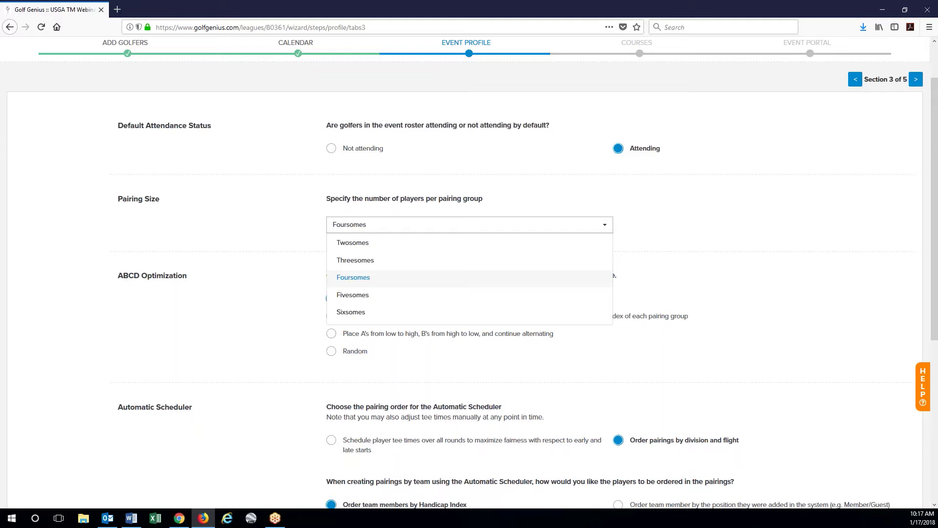
pyautogui.click(255, 279)
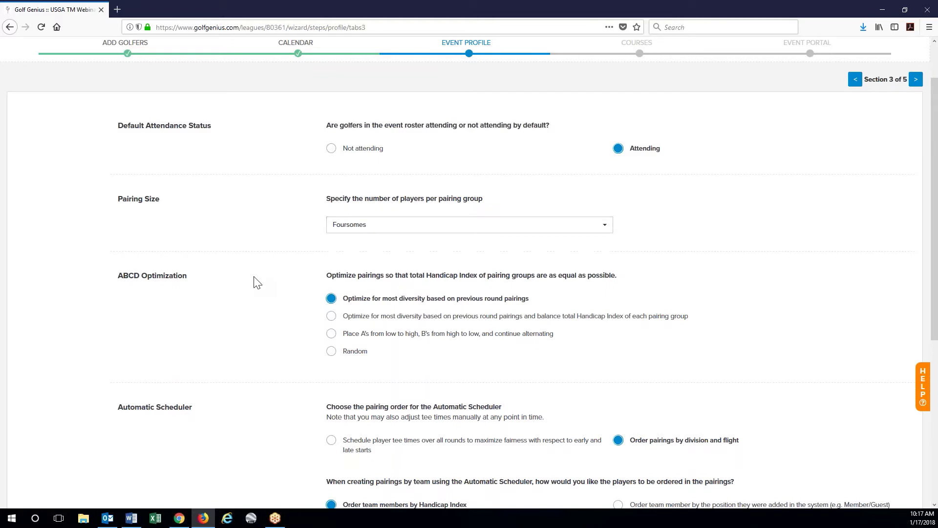
pyautogui.scroll(-2, 255, 282)
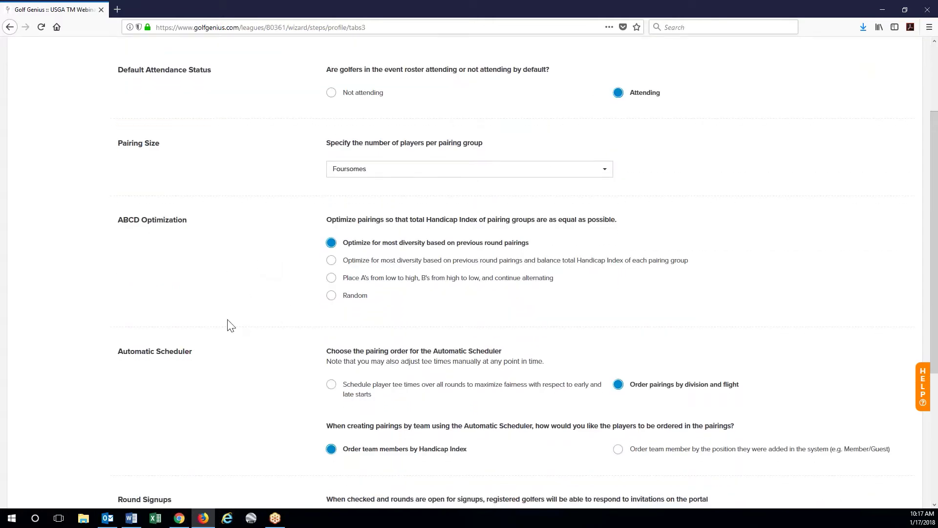
pyautogui.scroll(-4, 229, 324)
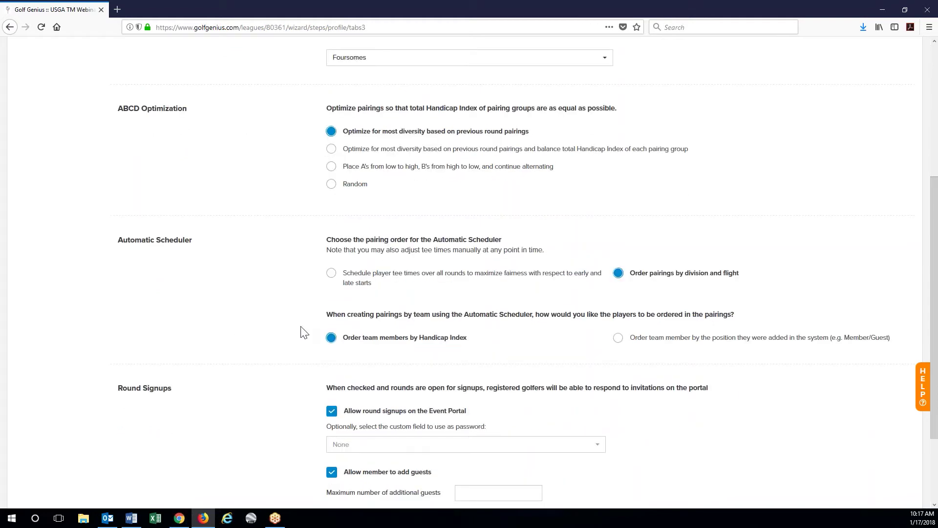
pyautogui.scroll(-4, 301, 332)
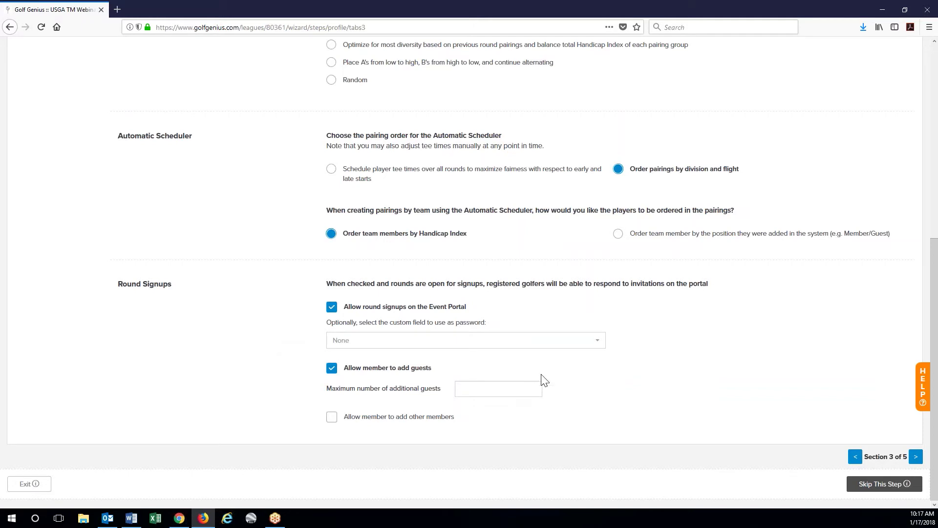
pyautogui.click(914, 461)
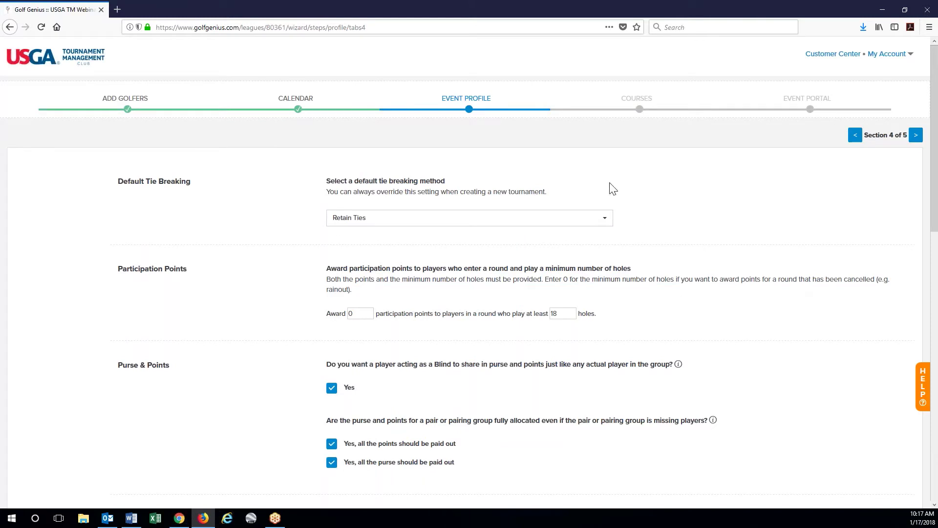
# - Keep Retain Ties as the default tie-breaking method
pyautogui.click(593, 218)
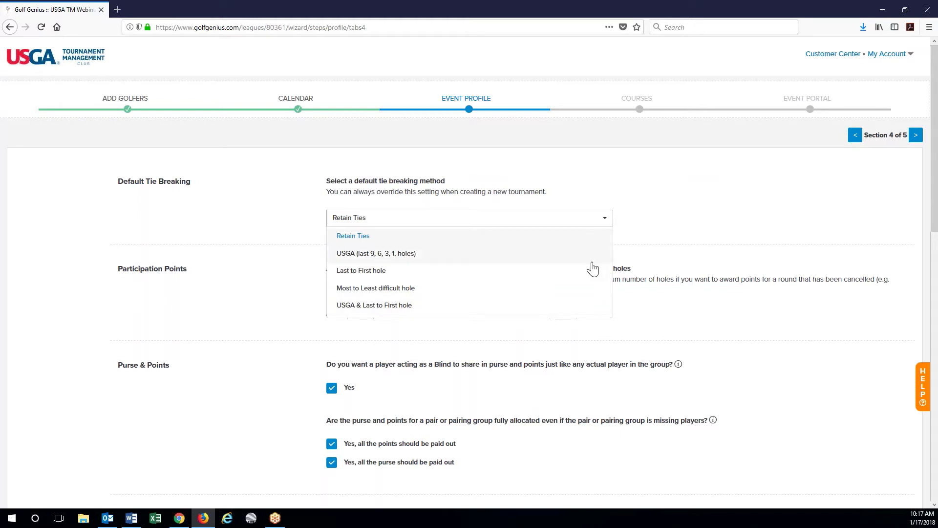
pyautogui.click(761, 242)
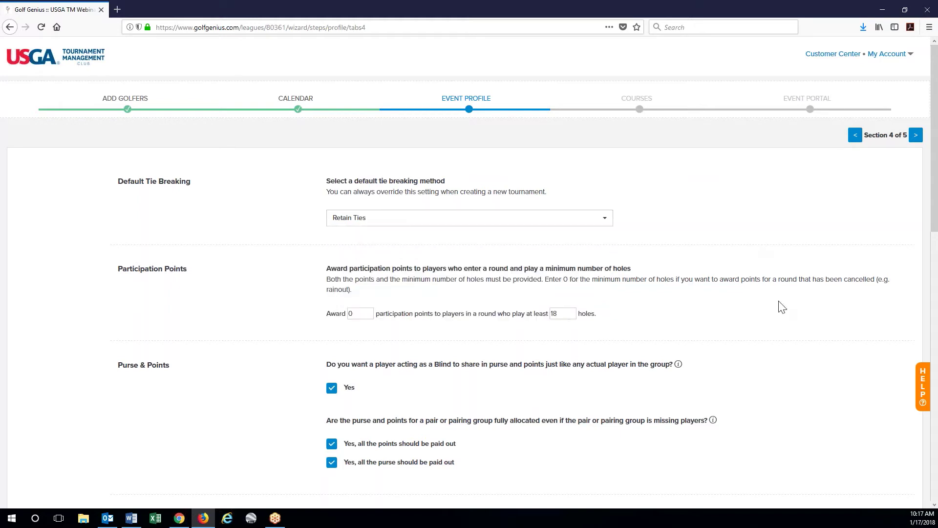
pyautogui.scroll(-2, 779, 306)
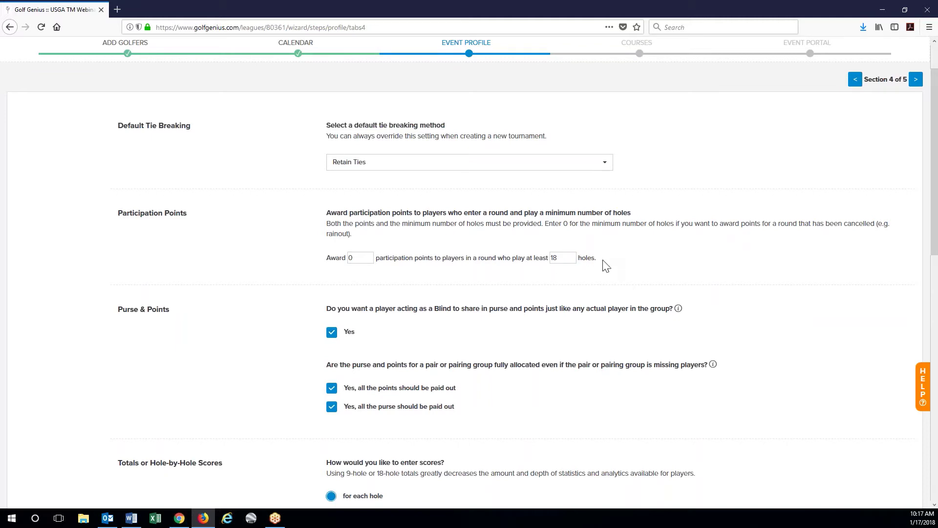
pyautogui.scroll(-3, 572, 280)
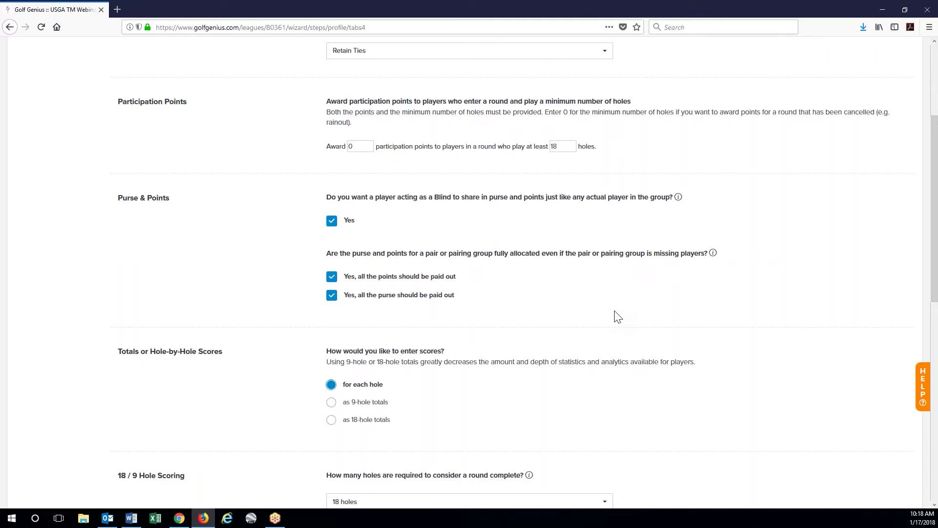
pyautogui.scroll(-3, 616, 316)
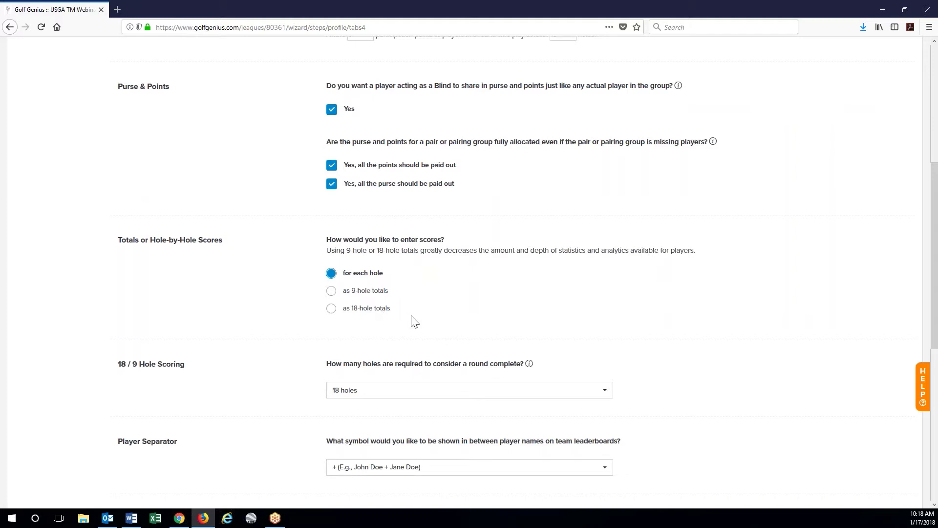
pyautogui.scroll(-5, 789, 342)
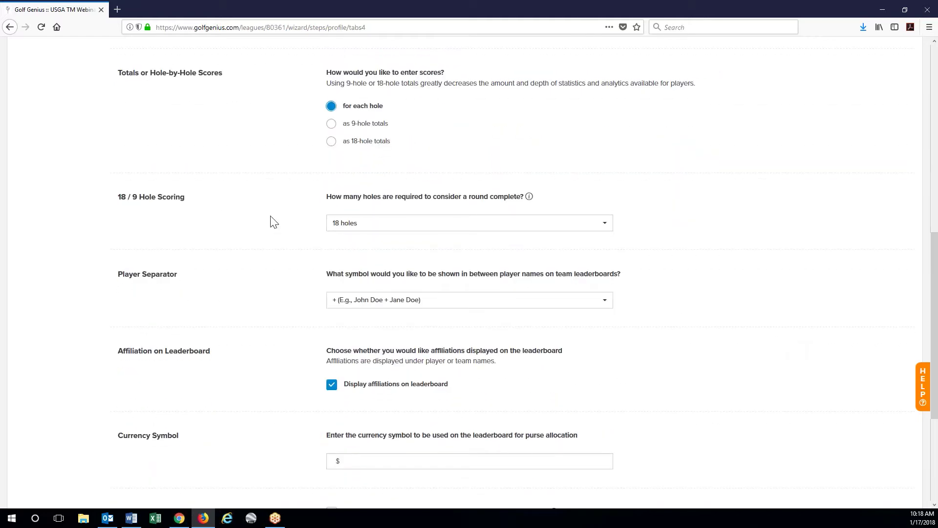
# - Keep 18 holes as what counts as a complete round
pyautogui.click(396, 227)
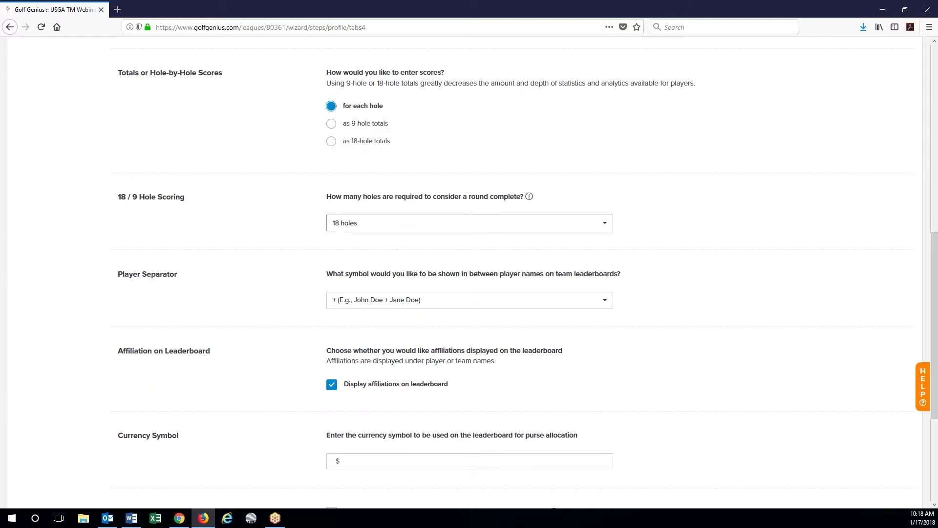
pyautogui.click(288, 242)
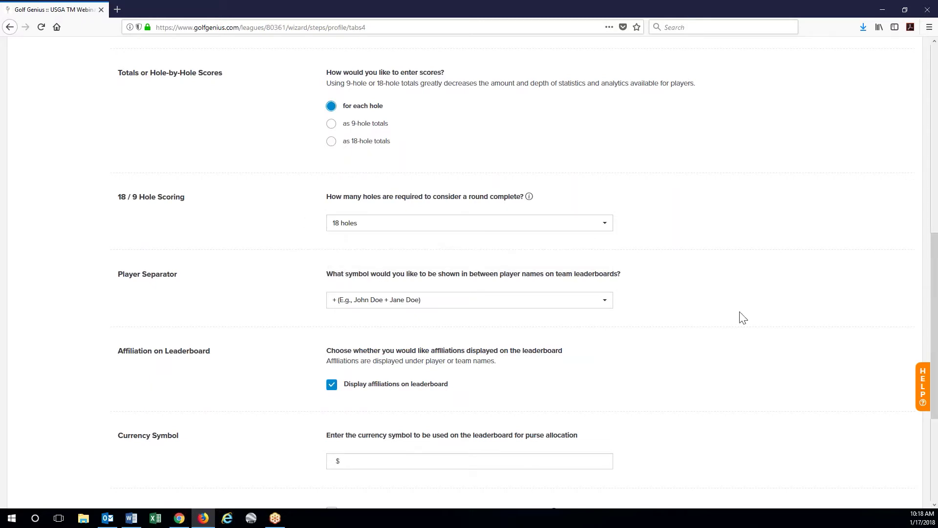
pyautogui.scroll(-2, 741, 317)
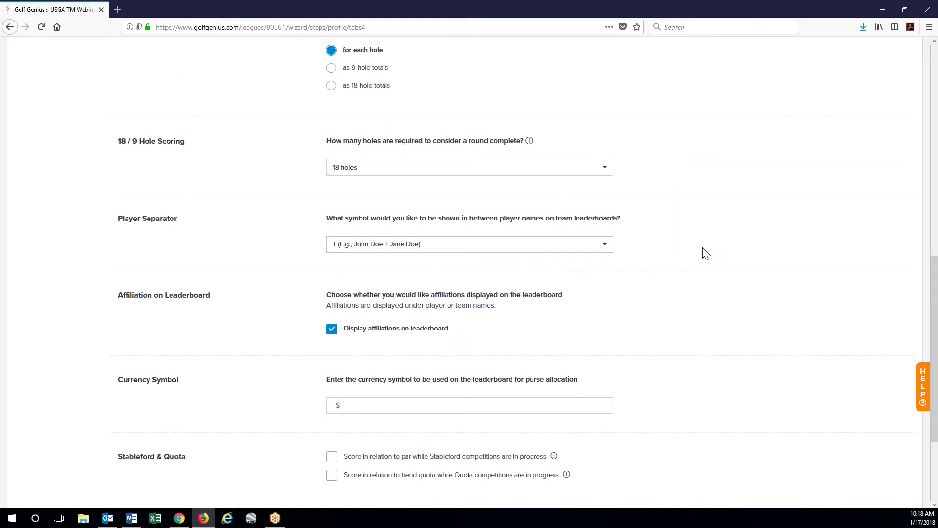
# - Leave '+' as the player separator and advance to Section 5 of 5, Directories
pyautogui.click(600, 249)
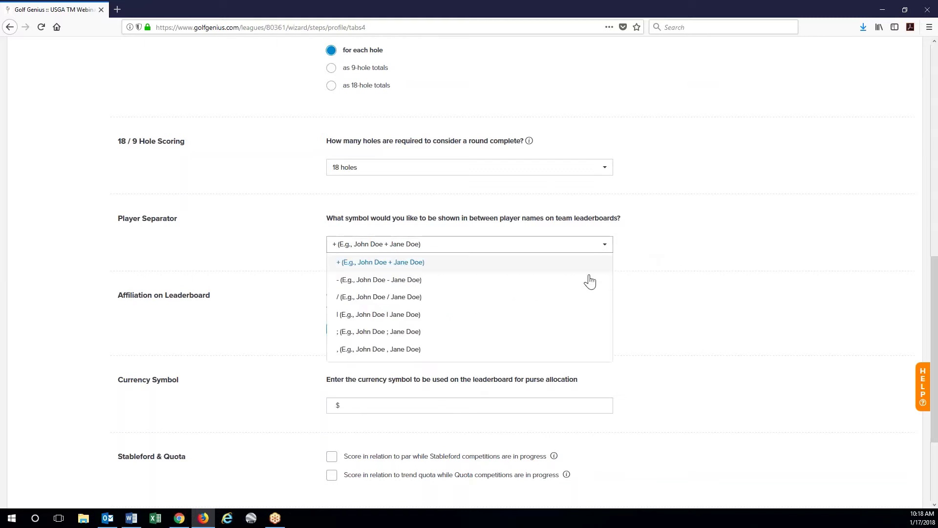
pyautogui.click(735, 340)
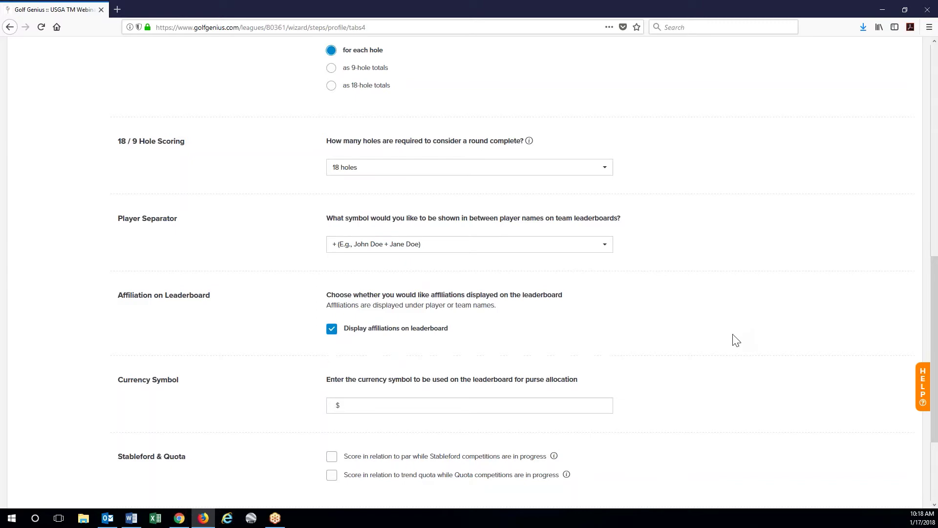
pyautogui.scroll(-2, 735, 339)
pyautogui.scroll(-1, 735, 339)
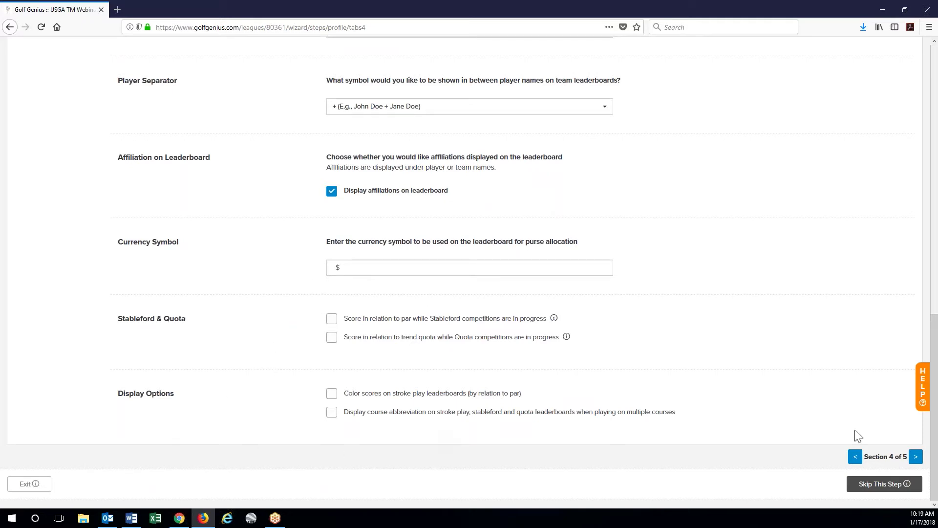
pyautogui.click(915, 456)
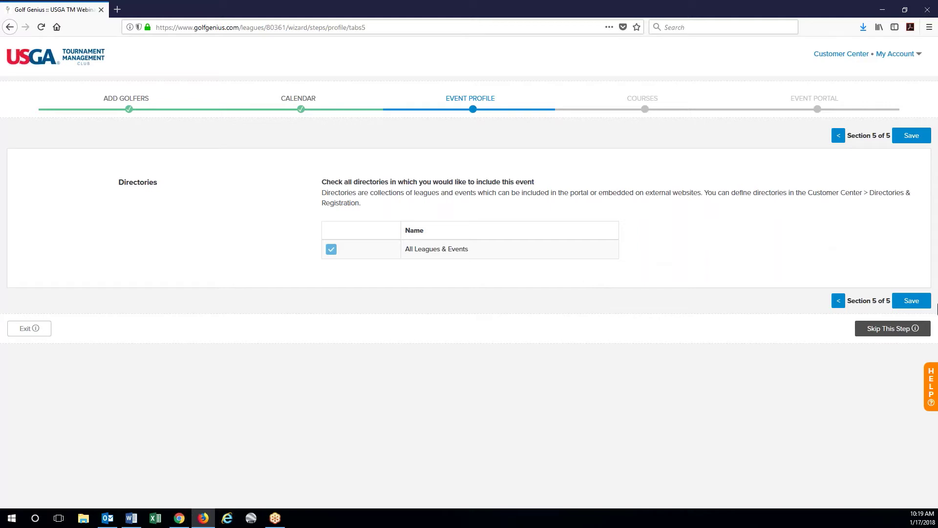
# - Save the Directories section to complete the Event Profile step
pyautogui.click(909, 305)
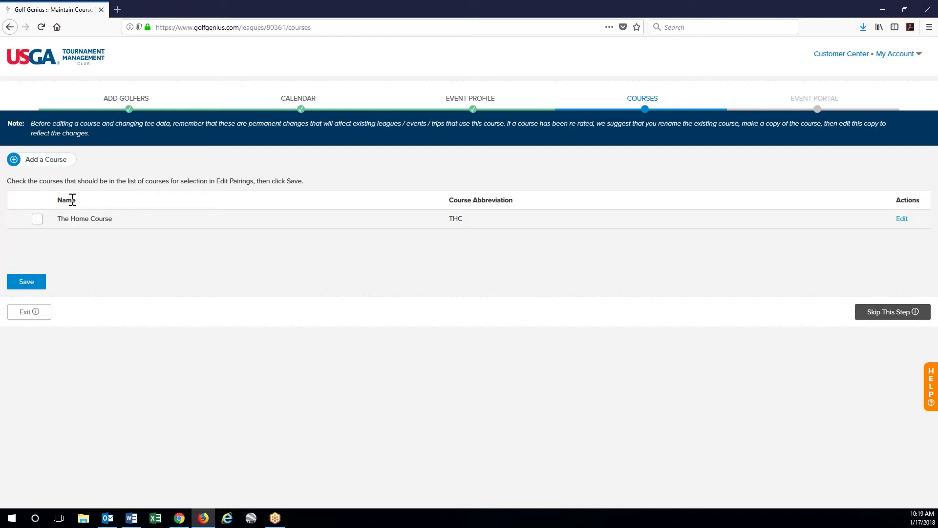
# - Open the Add a Course form from the Courses page
pyautogui.click(58, 161)
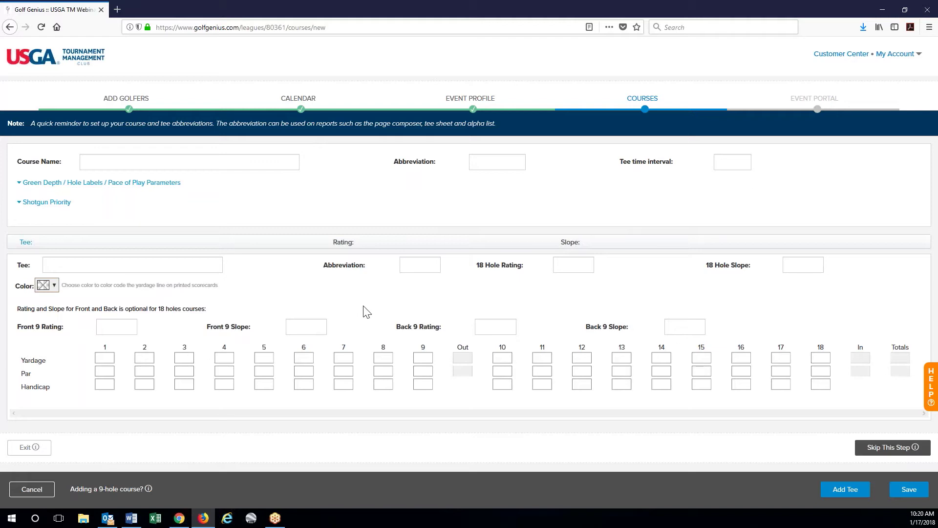
# - Exit the course form and return through the Event Startup Wizard to the Courses step
pyautogui.click(29, 450)
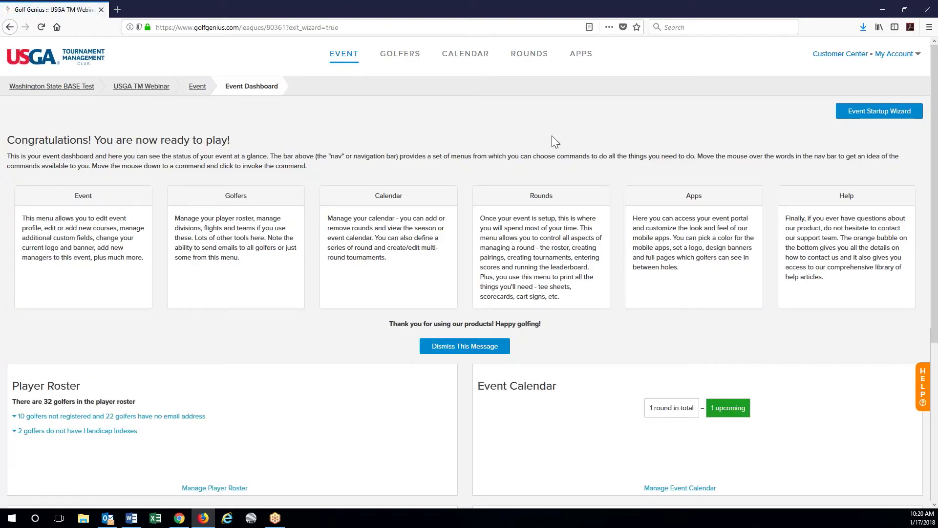
pyautogui.click(879, 111)
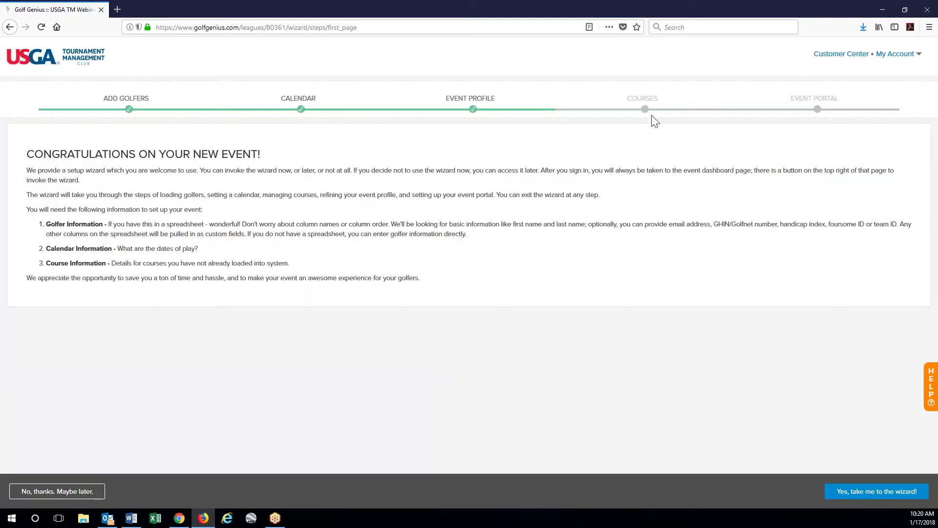
pyautogui.click(645, 99)
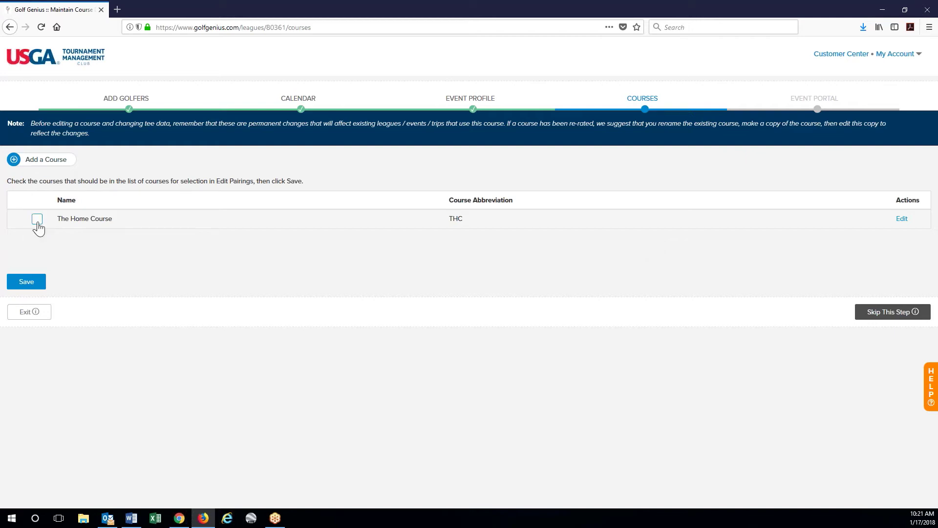
# - Edit The Home Course itself, review its Black, Gold - W and White tees, and save
pyautogui.click(902, 220)
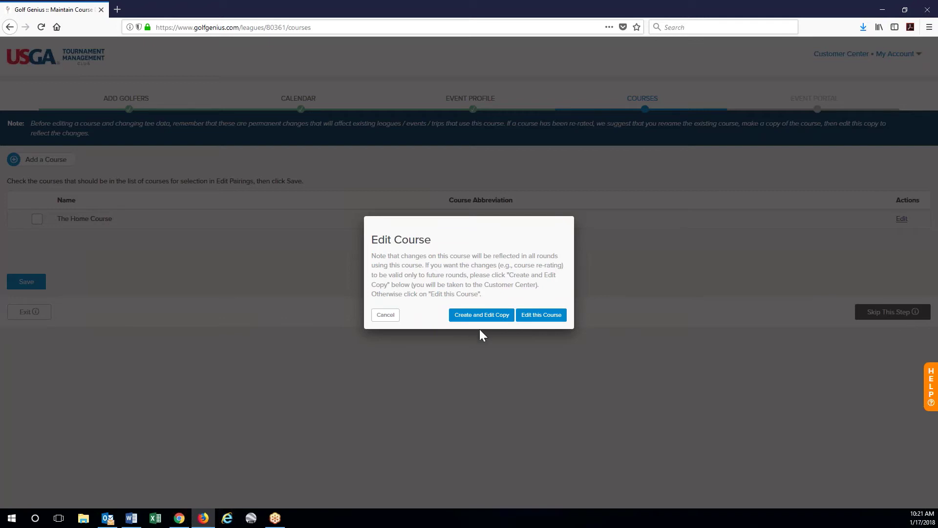
pyautogui.click(549, 321)
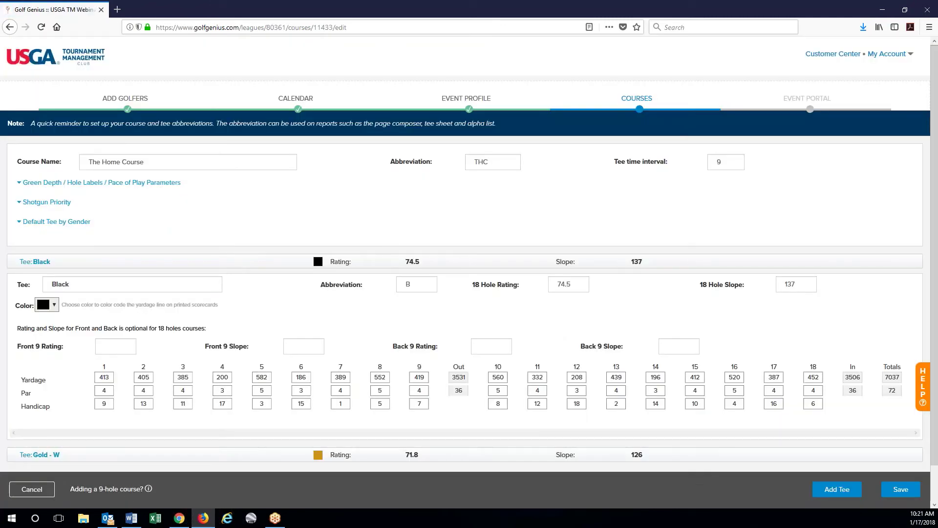
pyautogui.scroll(-1, 122, 281)
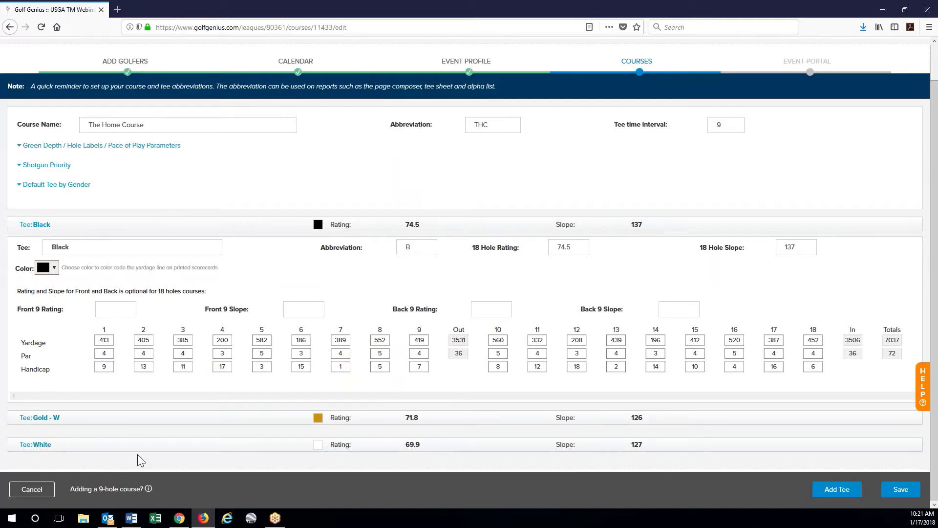
pyautogui.scroll(1, 137, 453)
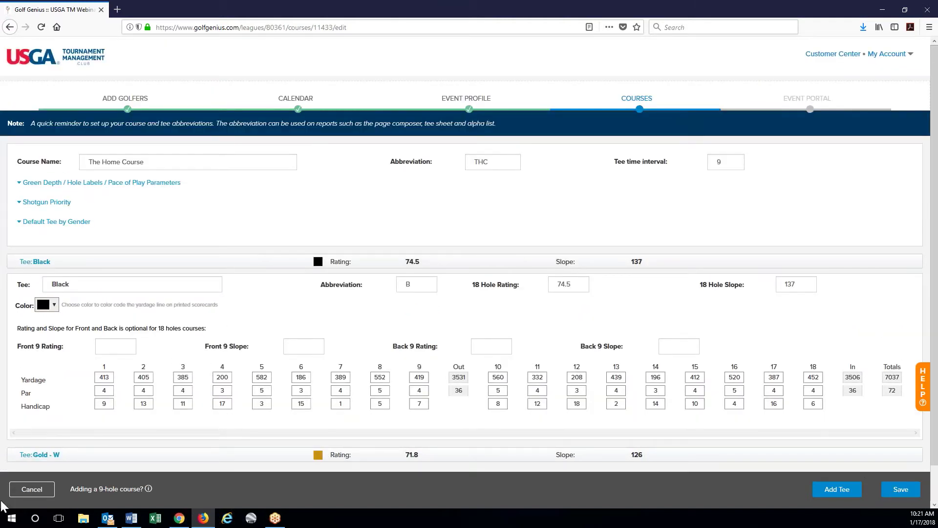
pyautogui.click(900, 489)
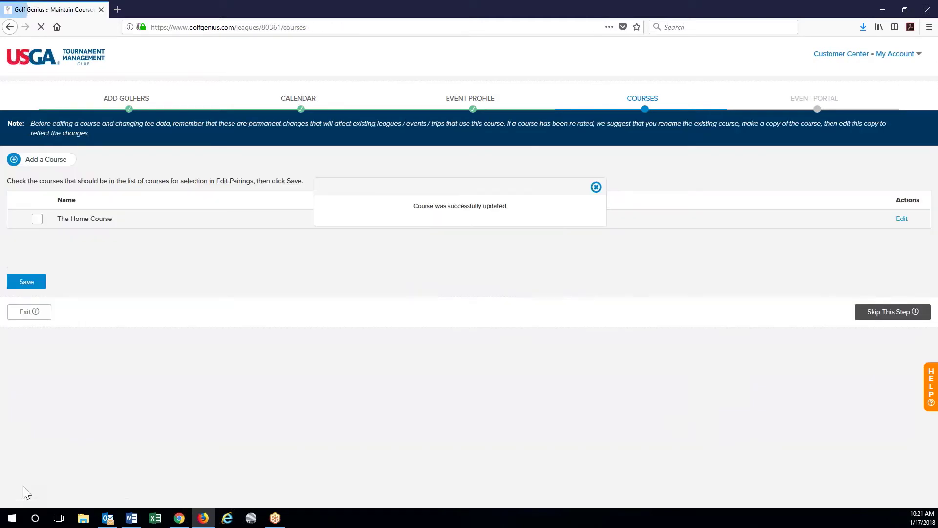
# - Add The Home Course to the event's courses and save the selection
pyautogui.click(596, 187)
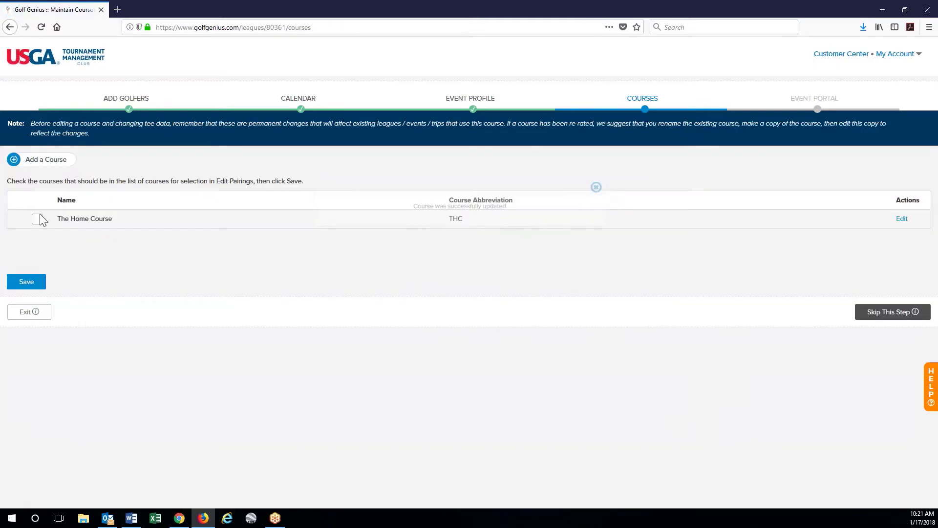
pyautogui.click(37, 218)
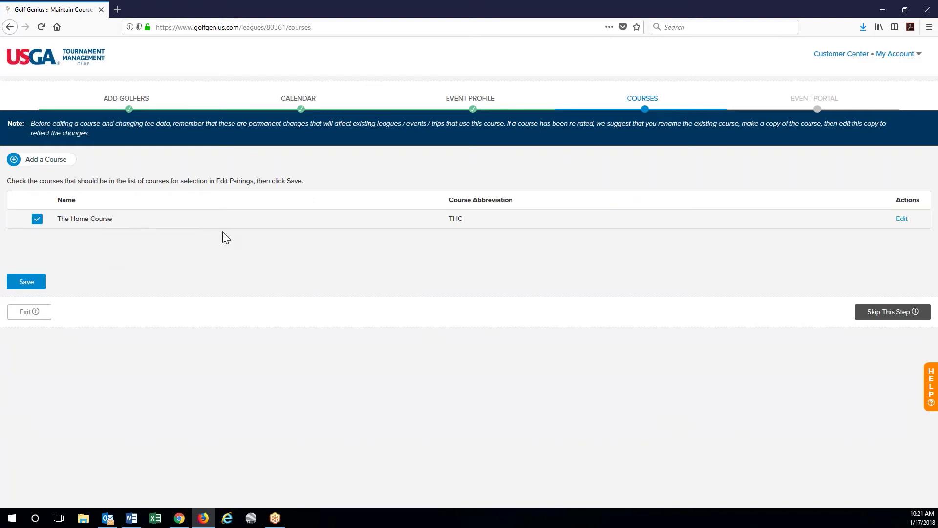
pyautogui.click(913, 313)
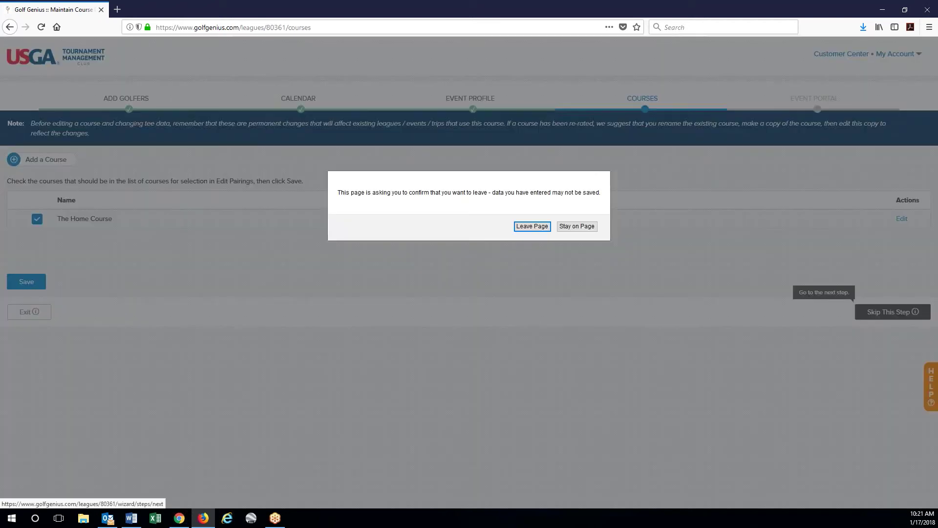
pyautogui.click(576, 226)
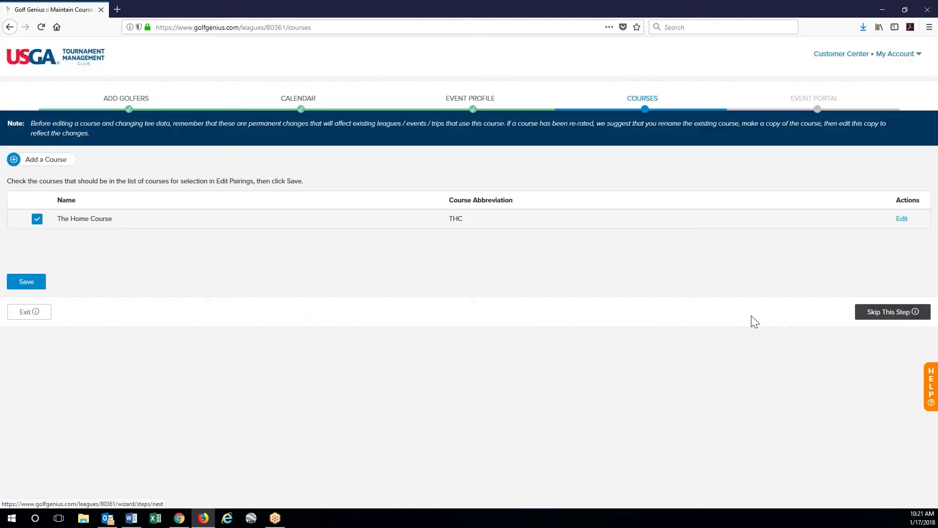
pyautogui.click(22, 284)
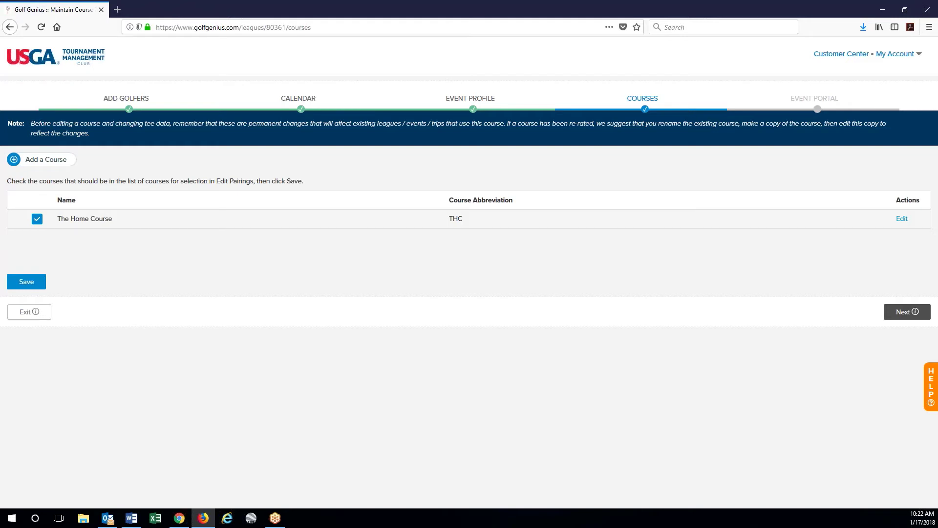
# - Continue the setup wizard to the Event Portal step
pyautogui.hotkey('alt', 'Tab')
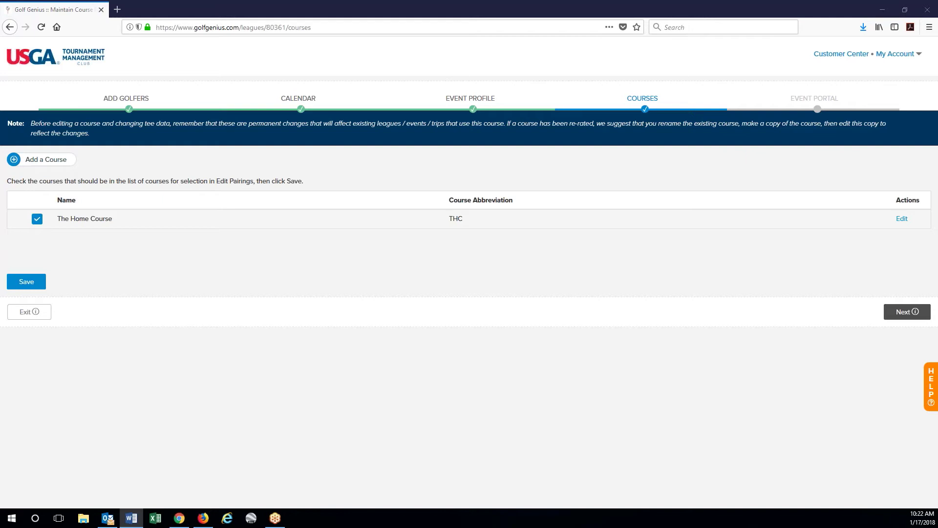
pyautogui.hotkey('alt', 'Tab')
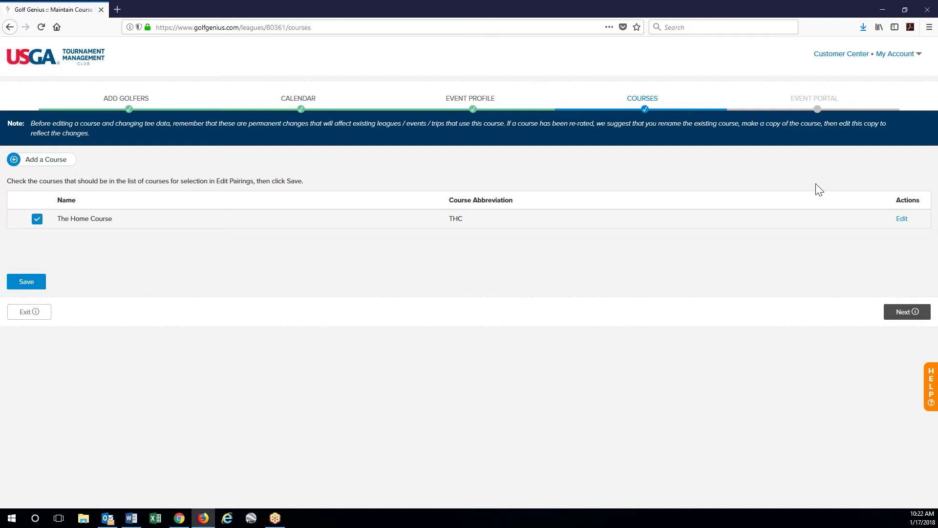
pyautogui.click(910, 313)
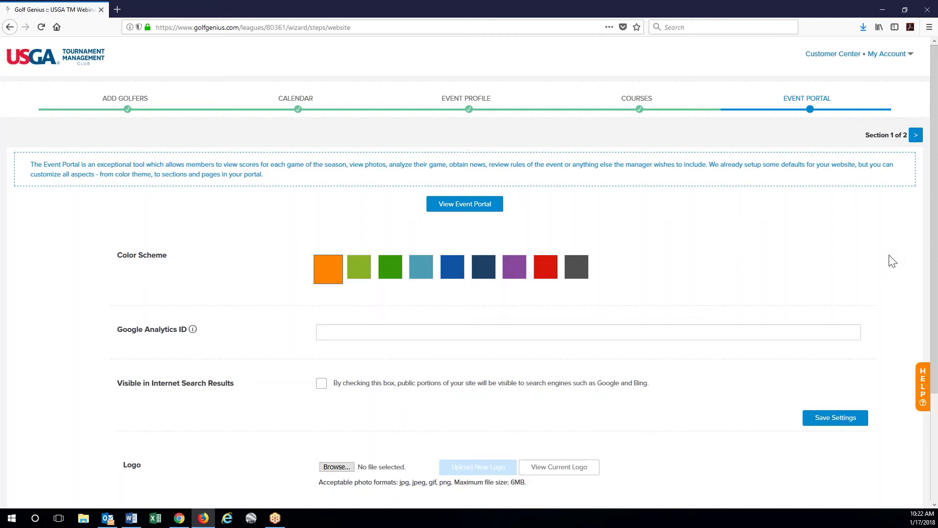
# - Skip the Event Portal setup and review the Event Dashboard showing 32 golfers
pyautogui.scroll(-3, 792, 243)
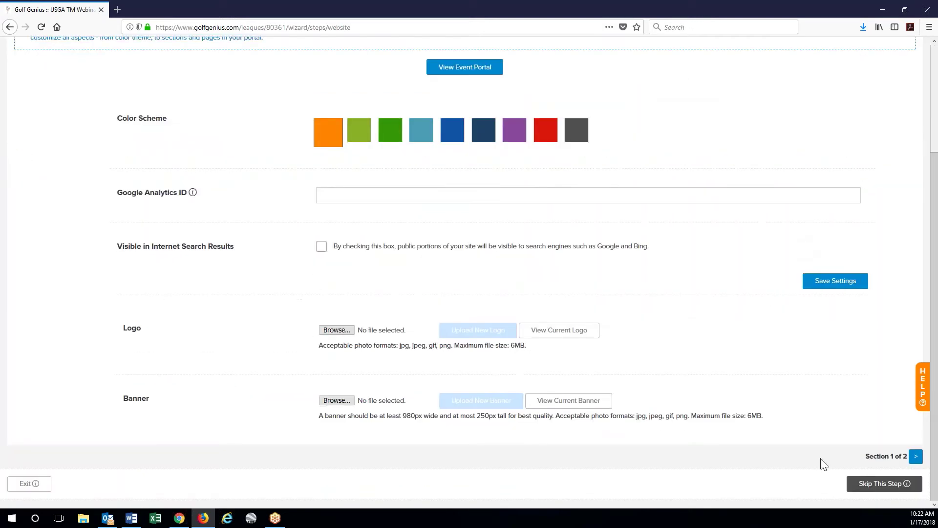
pyautogui.click(882, 490)
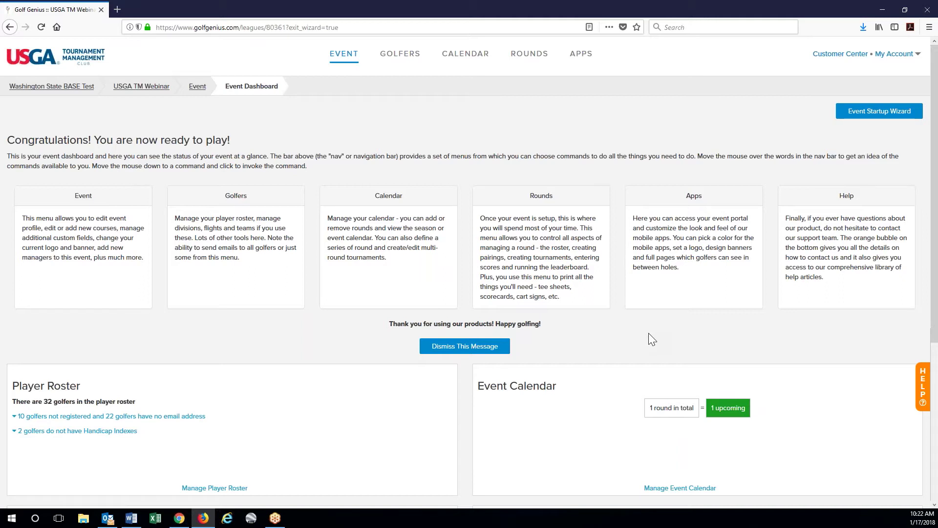
pyautogui.scroll(-2, 649, 333)
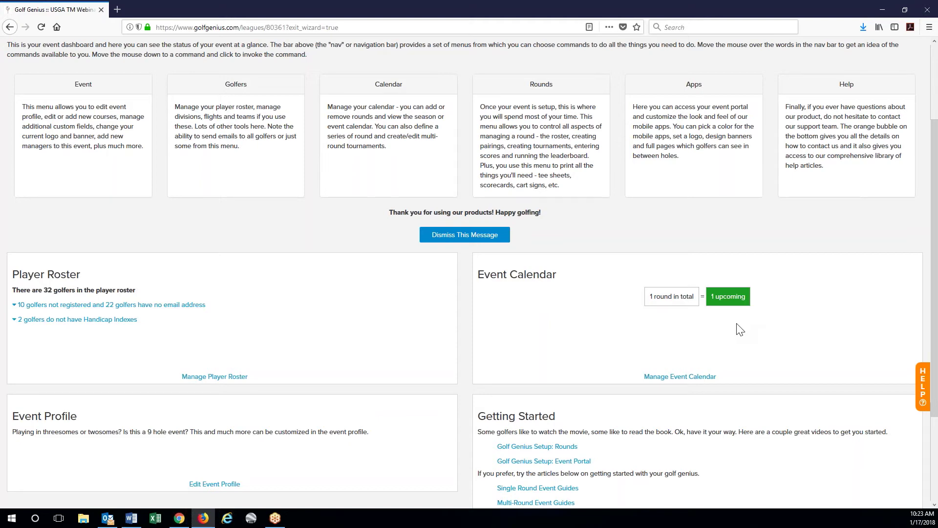
pyautogui.scroll(-3, 606, 325)
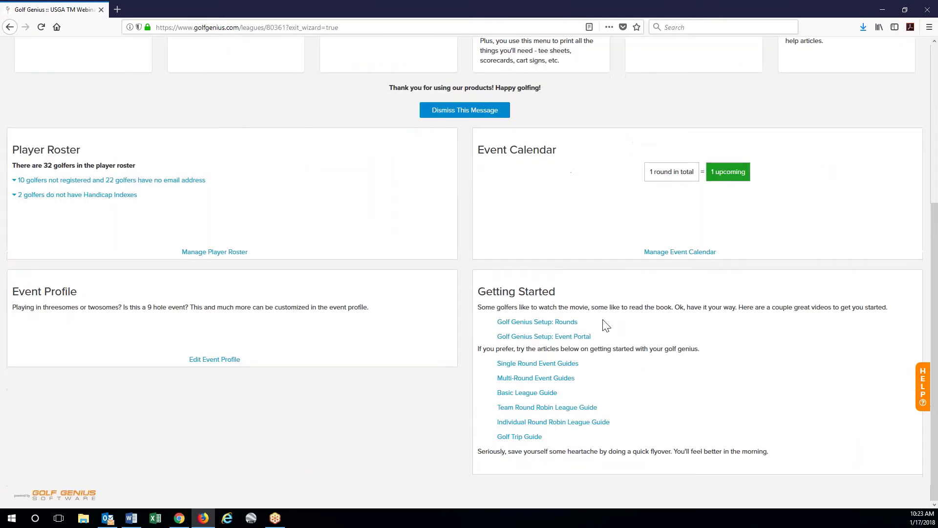
pyautogui.scroll(3, 606, 325)
pyautogui.scroll(2, 605, 325)
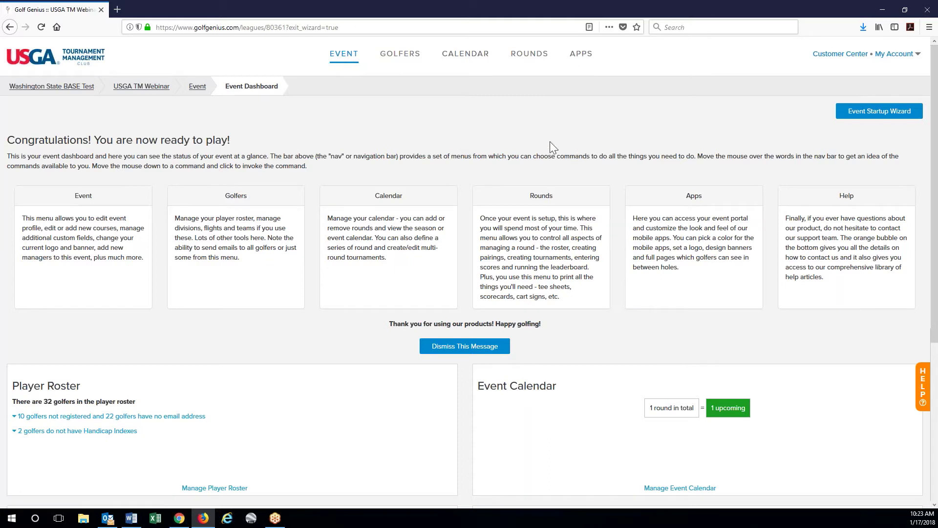
# - Bring up the Event Golfers menu with the event's roster stats for 32 players
pyautogui.click(338, 59)
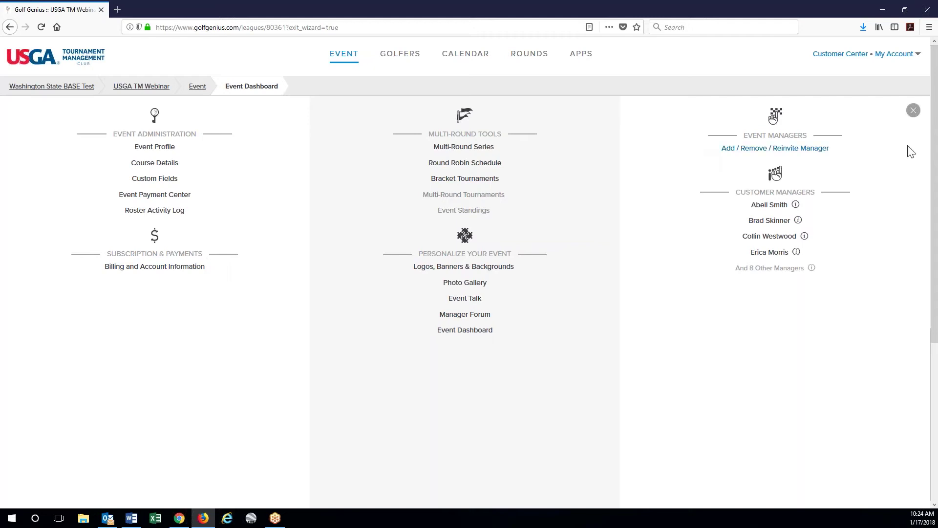
pyautogui.click(403, 60)
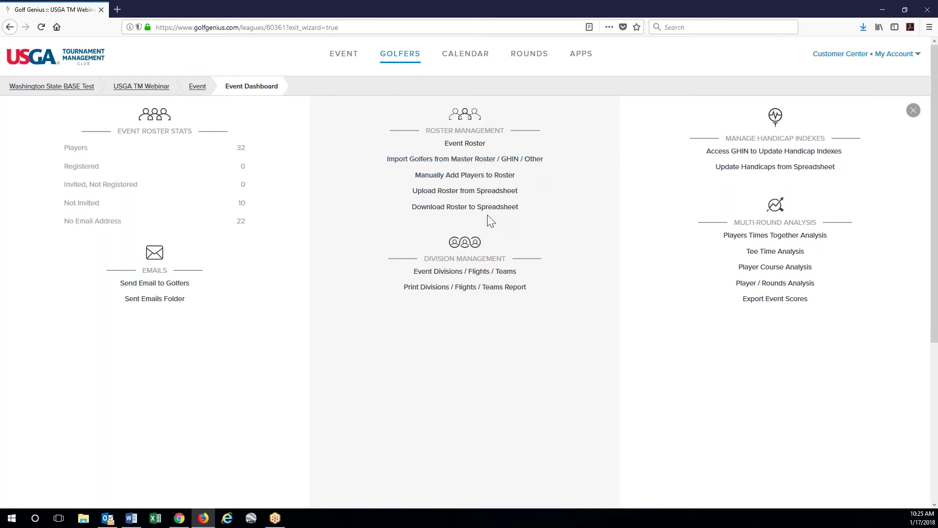
# - In Add Golfers Manually, enter two golfers' names with handicap indexes 5.0 and 15.0
pyautogui.hotkey('alt', 'Tab')
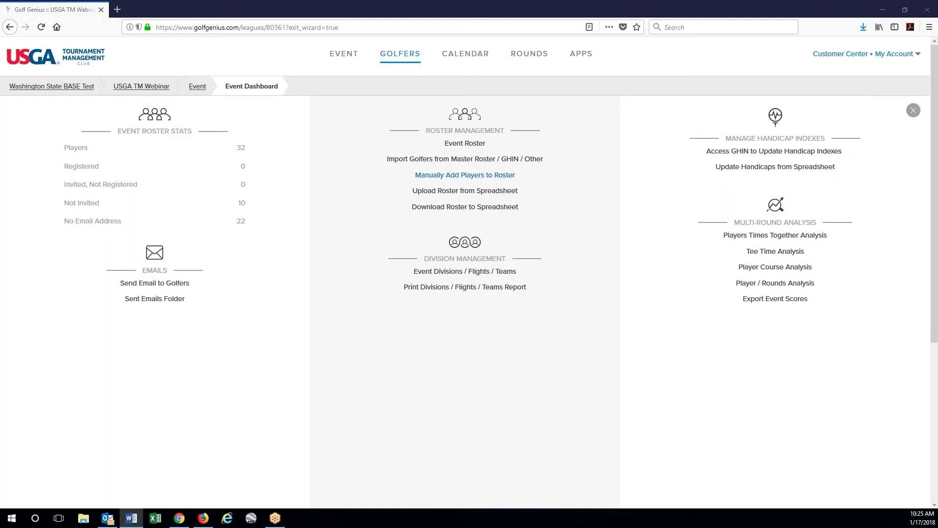
pyautogui.click(509, 179)
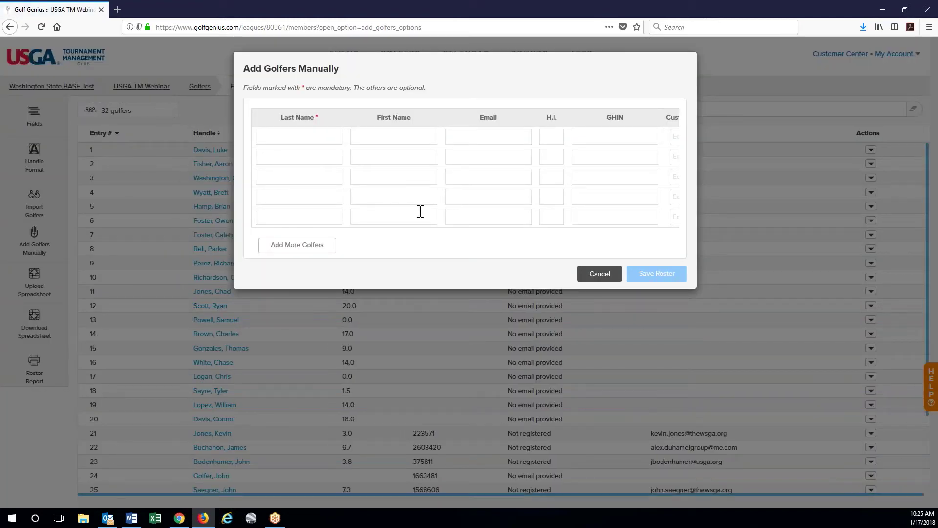
pyautogui.click(326, 134)
pyautogui.write('Bunny')
pyautogui.press('Tab')
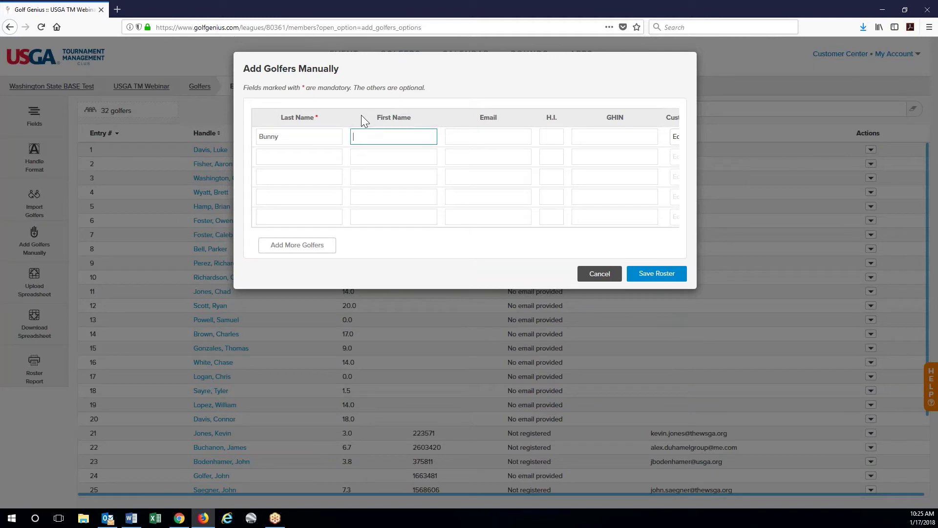
pyautogui.write('Bugs')
pyautogui.press('Tab')
pyautogui.press('Tab')
pyautogui.write('5.0')
pyautogui.press('Return')
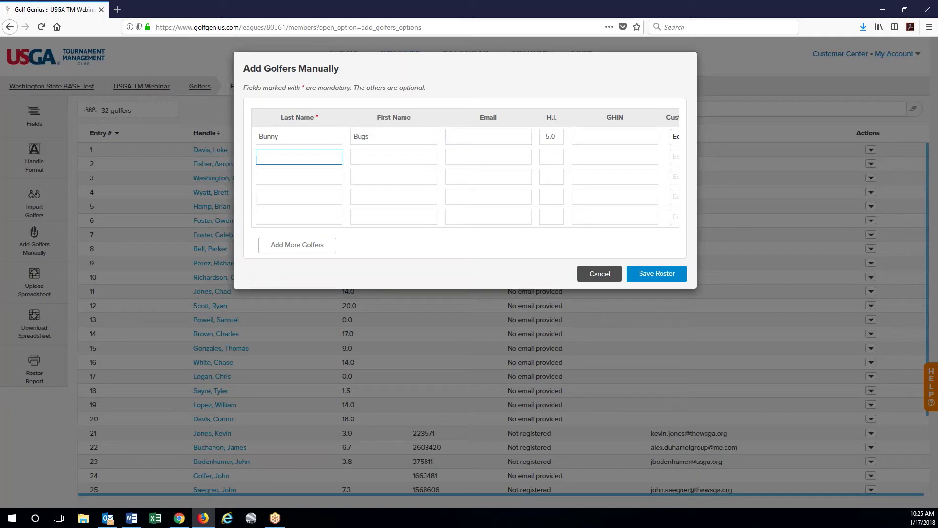
pyautogui.write('Duck')
pyautogui.press('Tab')
pyautogui.write('DAff')
pyautogui.press('BackSpace')
pyautogui.press('BackSpace')
pyautogui.press('BackSpace')
pyautogui.write('affy')
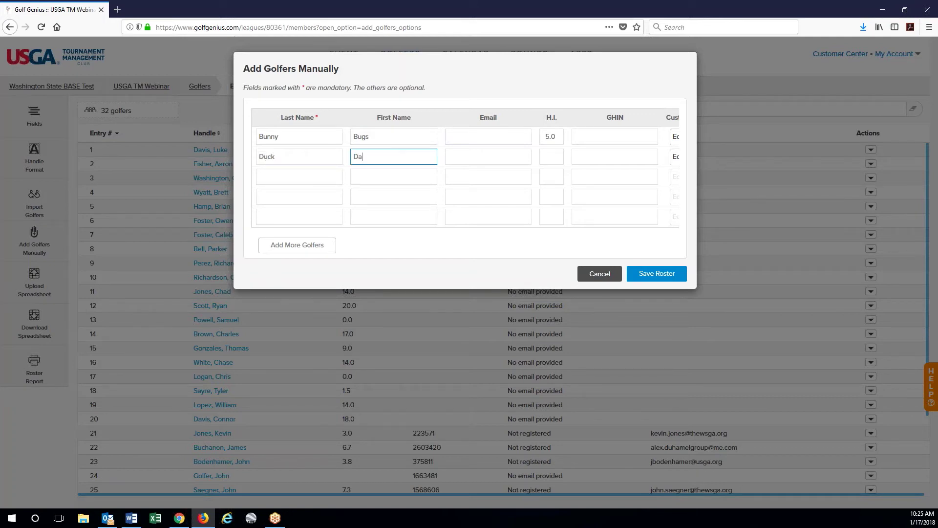
pyautogui.press('Tab')
pyautogui.press('Tab')
pyautogui.write('15.0')
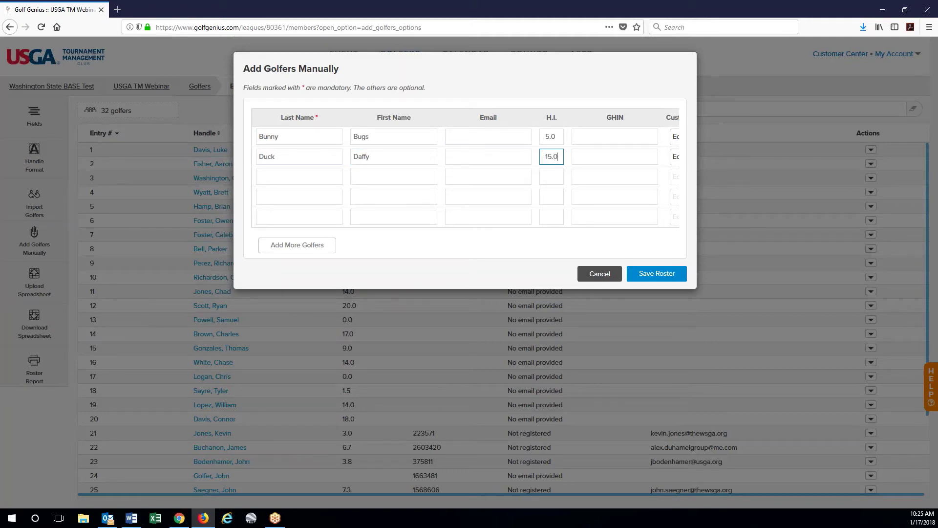
pyautogui.press('Return')
# - Enter two more golfers with handicap indexes 25.0 and 0.0 and save the roster
pyautogui.write('Coyote')
pyautogui.press('Tab')
pyautogui.write('Wile')
pyautogui.click(555, 173)
pyautogui.write('25.0')
pyautogui.press('Return')
pyautogui.write('Runner')
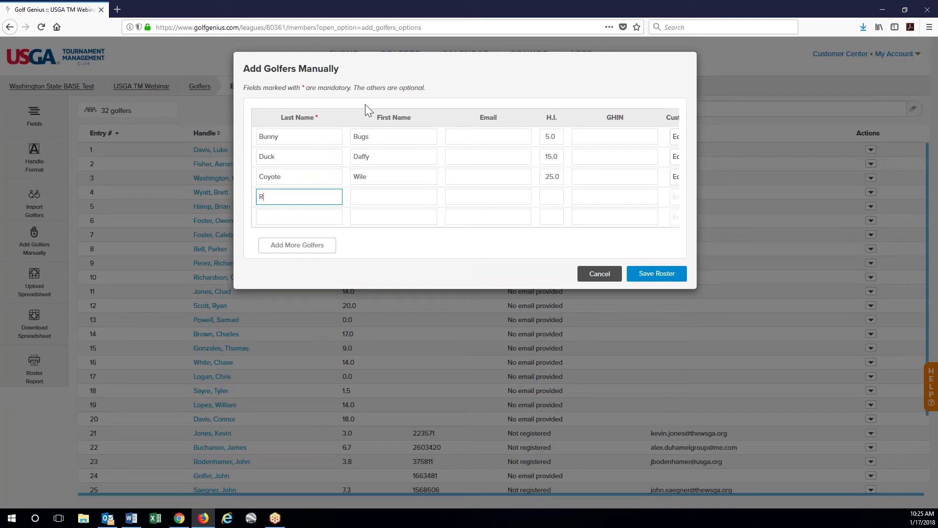
pyautogui.press('Tab')
pyautogui.write('Road')
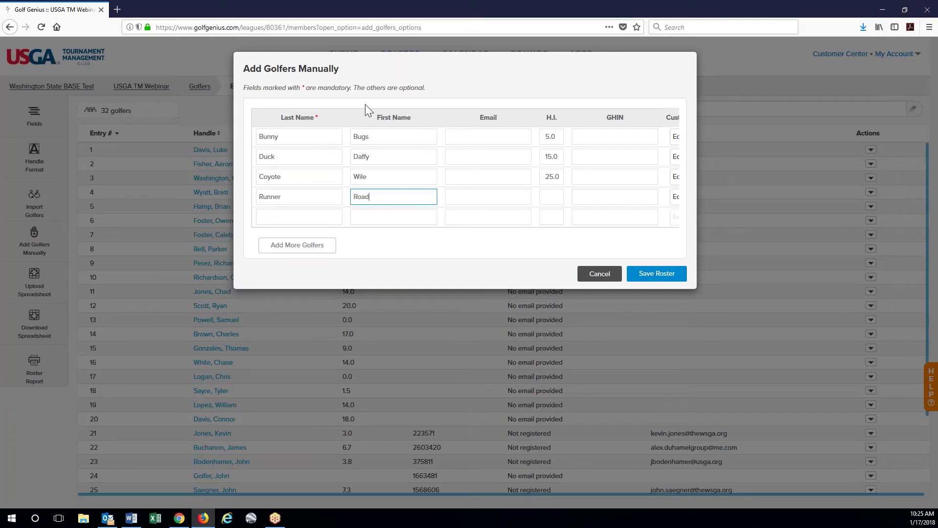
pyautogui.click(549, 198)
pyautogui.write('0.0')
pyautogui.click(676, 275)
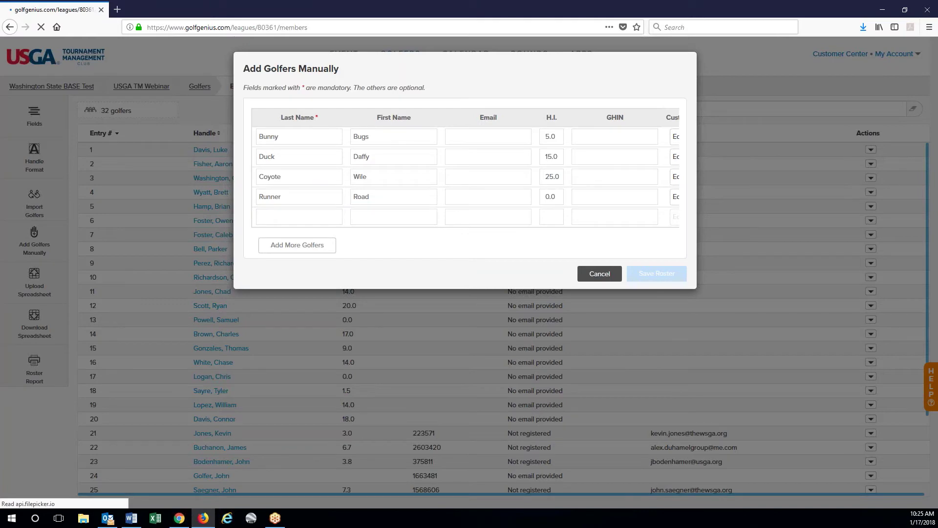
# - Sort the 36-golfer roster by Handle, then by H.I., and open the roster Fields settings
pyautogui.scroll(-3, 585, 338)
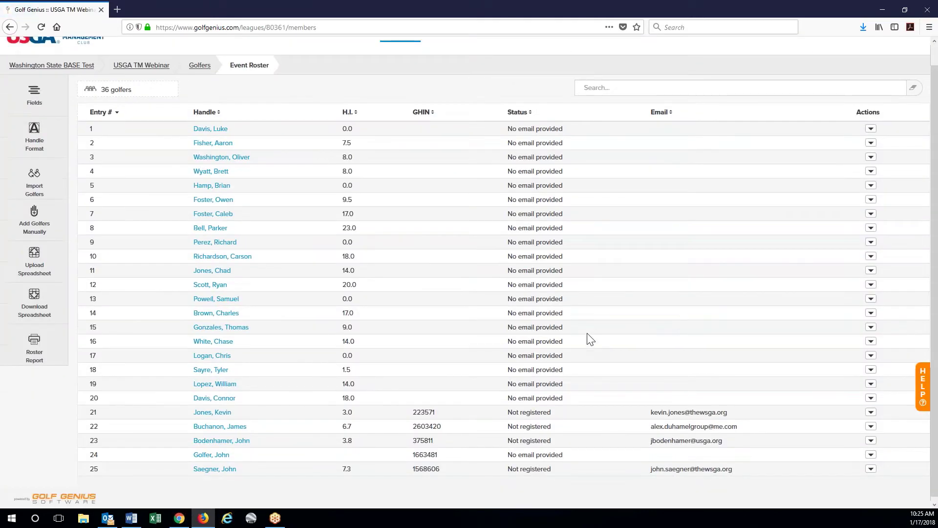
pyautogui.scroll(-2, 590, 338)
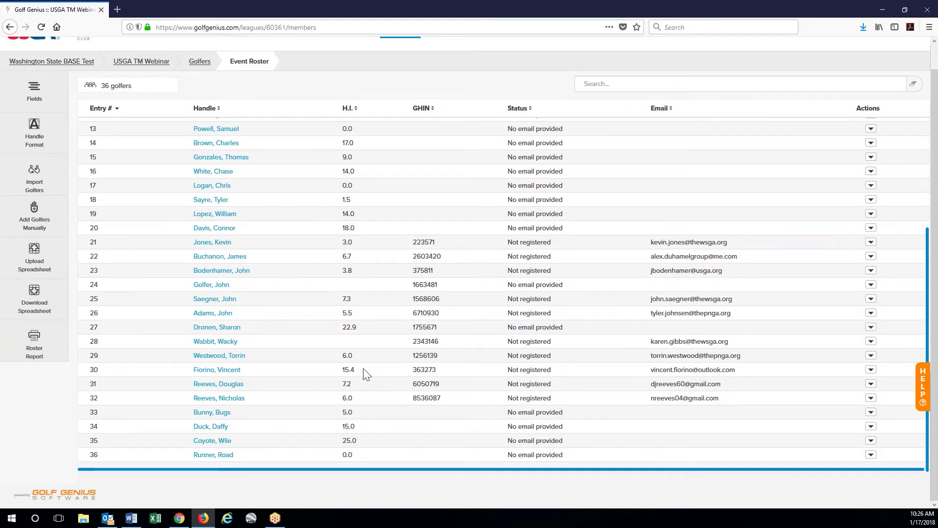
pyautogui.scroll(5, 322, 381)
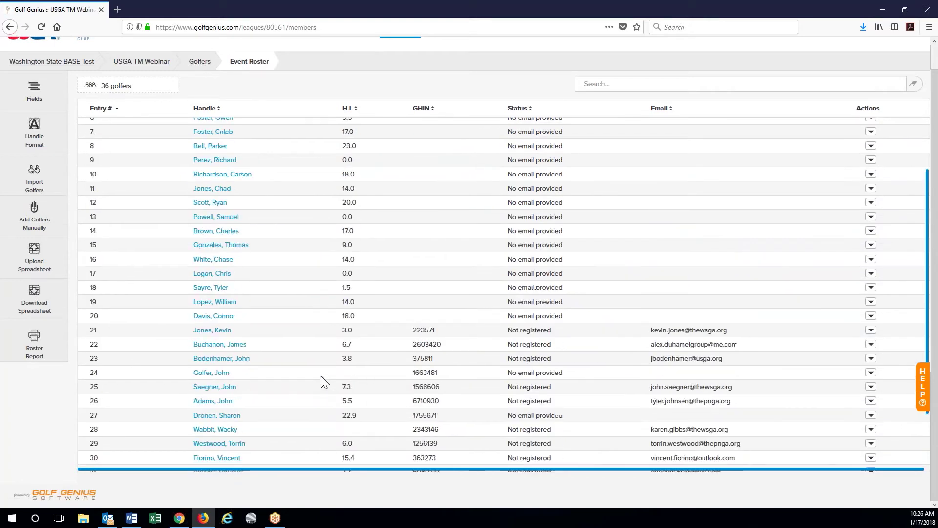
pyautogui.click(205, 109)
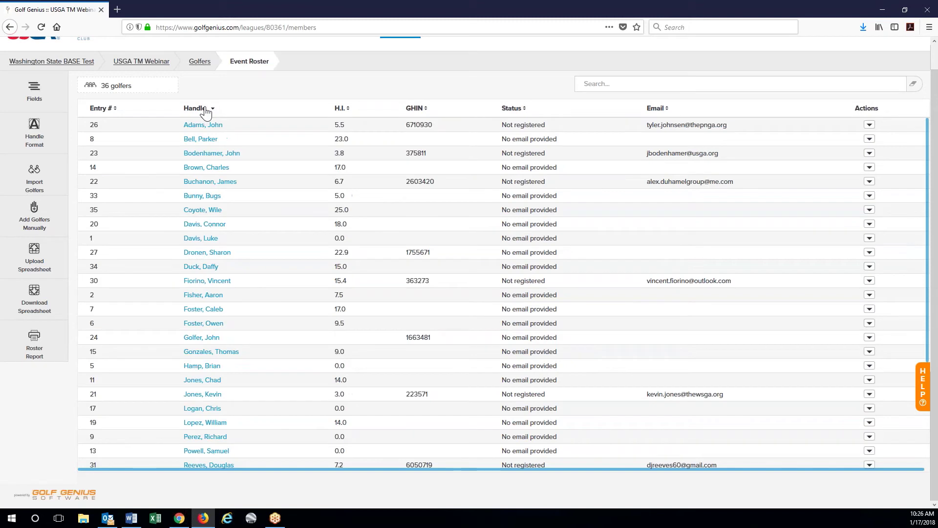
pyautogui.click(341, 108)
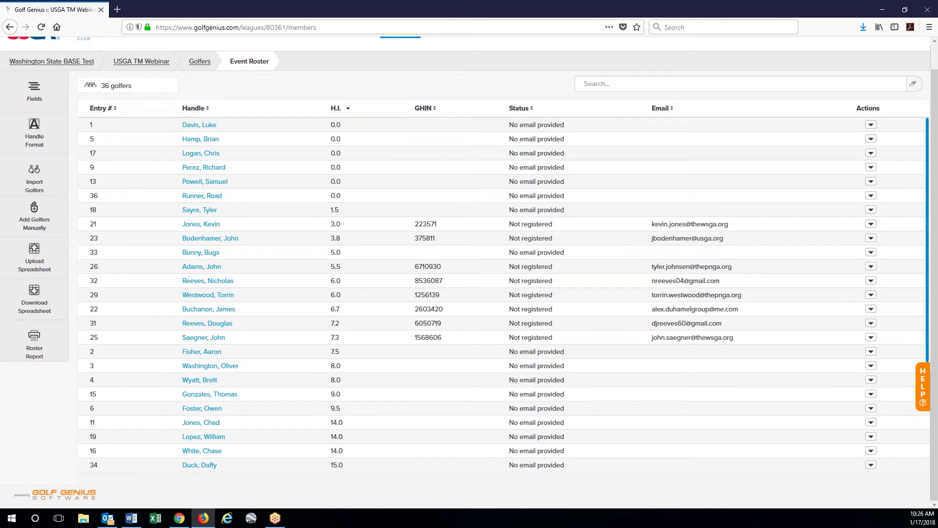
pyautogui.click(47, 99)
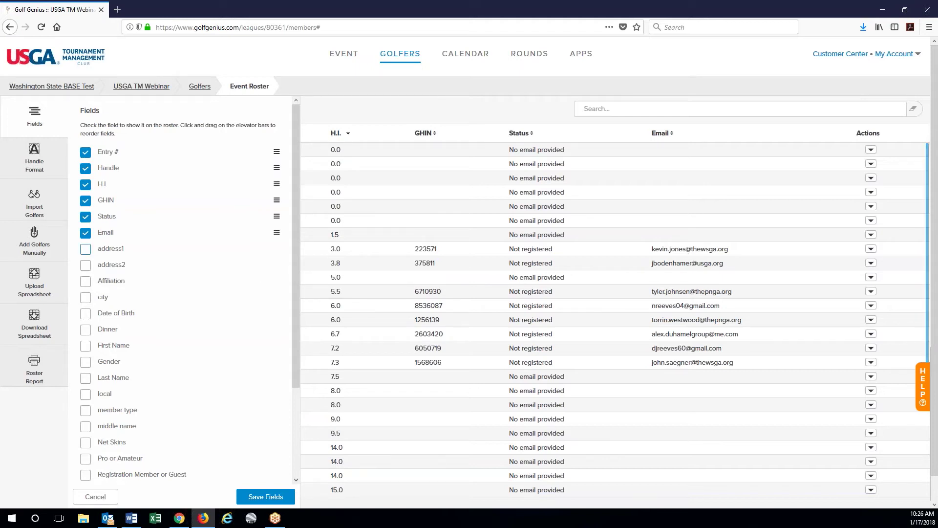
# - Uncheck Status and Email, check Gender, and save the roster fields
pyautogui.click(85, 233)
pyautogui.click(85, 217)
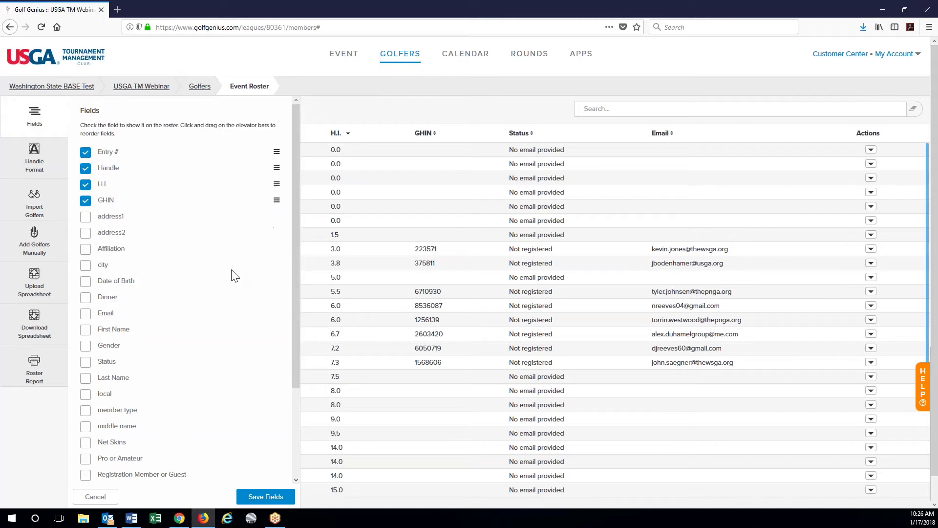
pyautogui.moveTo(295, 289); pyautogui.dragTo(298, 341)
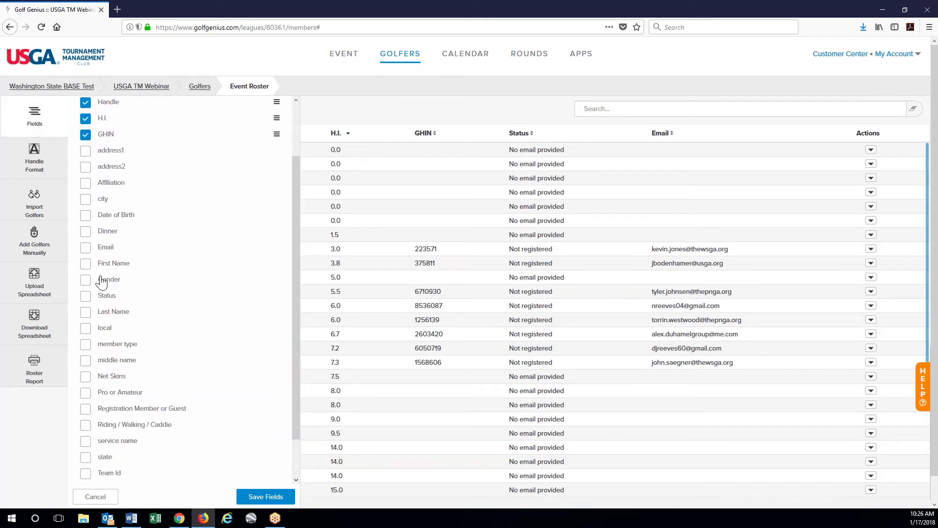
pyautogui.click(85, 280)
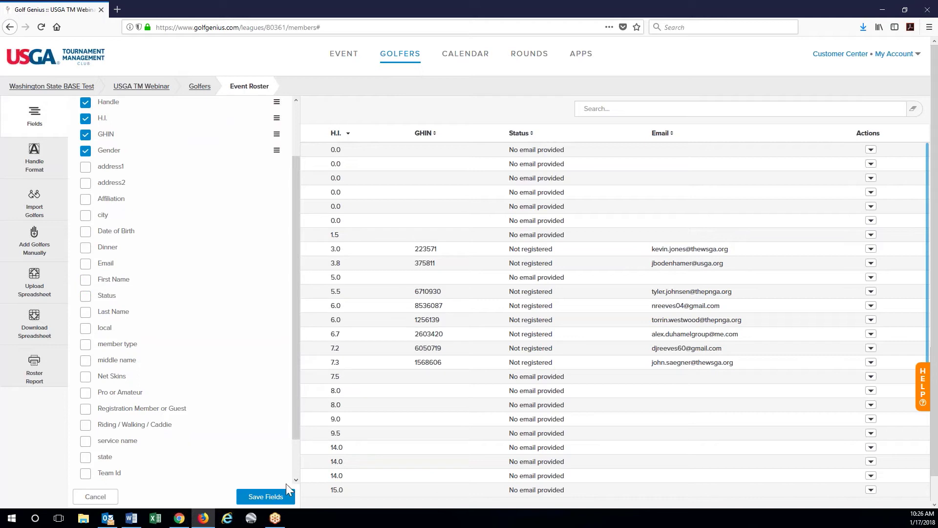
pyautogui.click(281, 496)
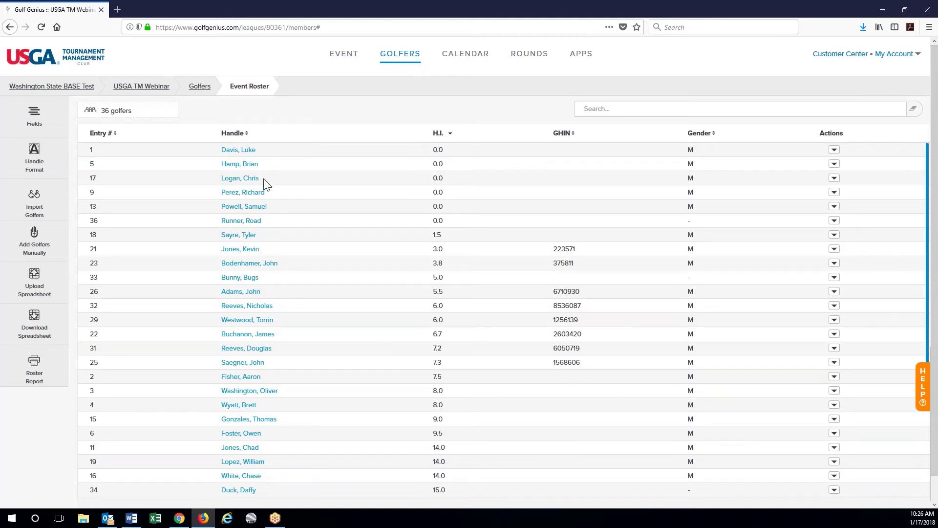
# - Sort by Entry #, then open one golfer's profile, check its Custom Fields, and save
pyautogui.click(109, 134)
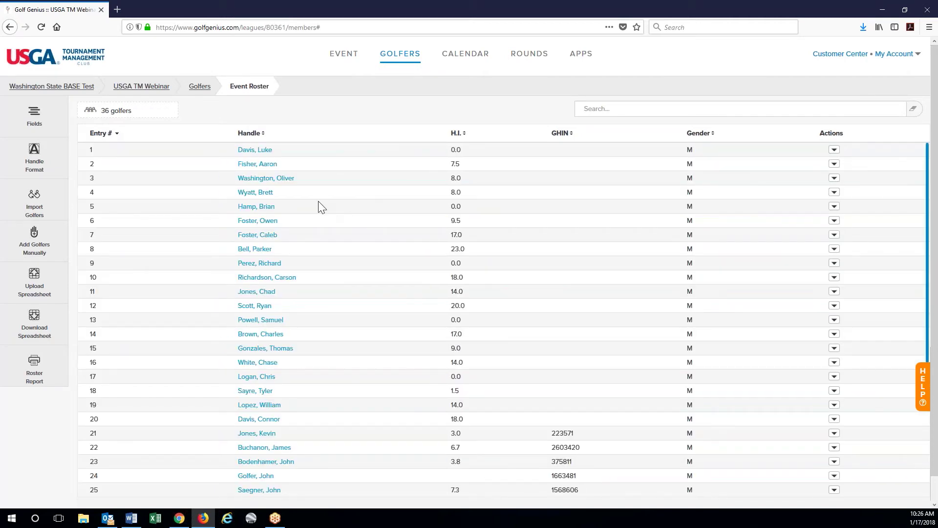
pyautogui.click(259, 179)
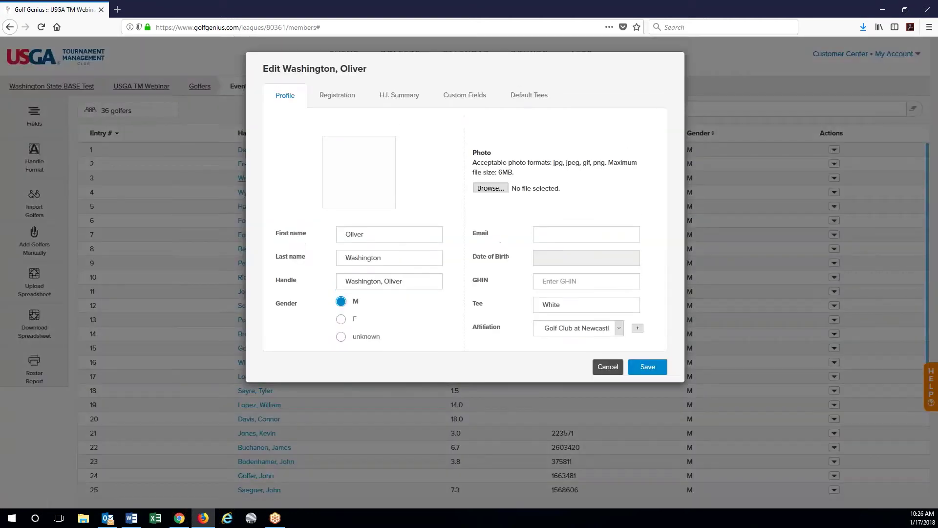
pyautogui.click(473, 97)
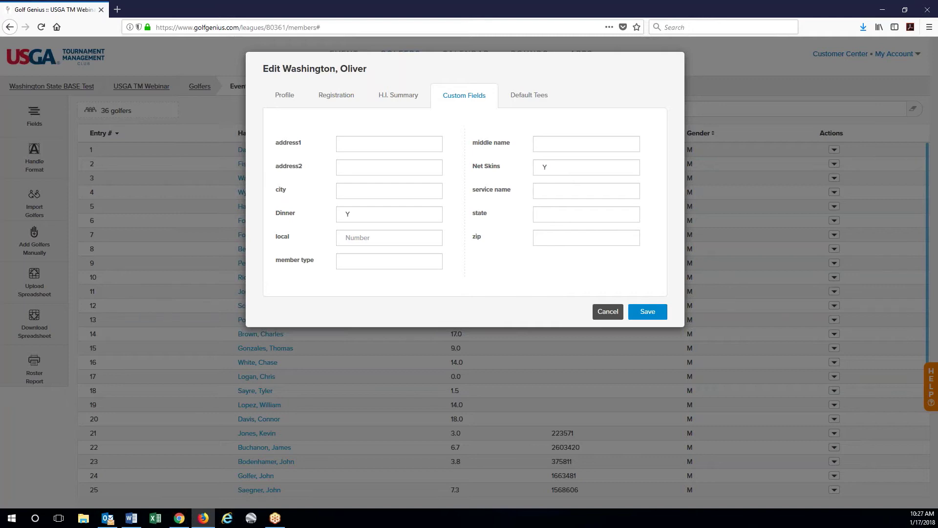
pyautogui.click(645, 319)
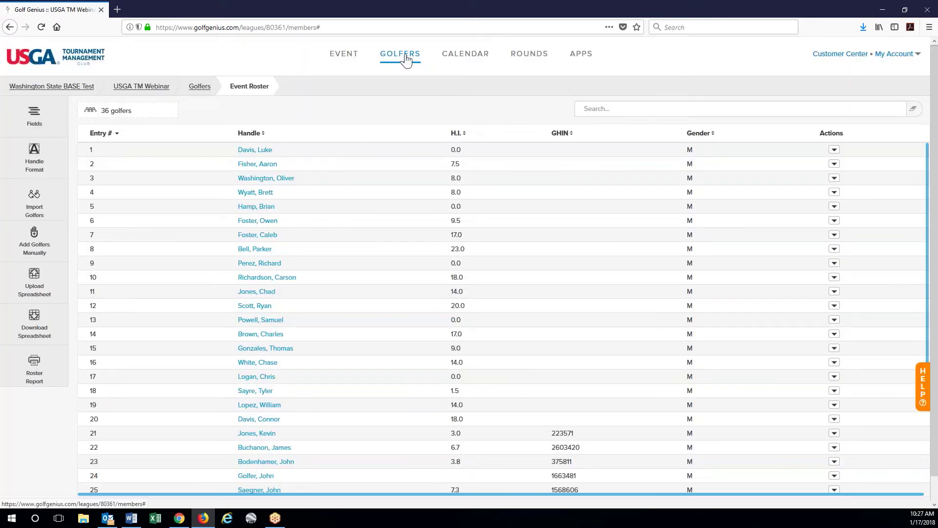
# - Open Event Divisions / Flights / Teams from the Golfers menu's Division Management section
pyautogui.click(406, 58)
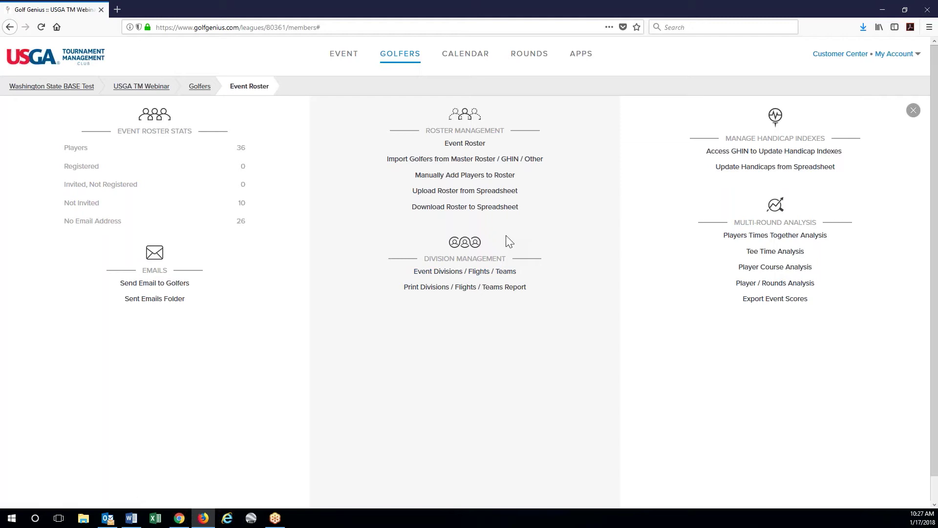
pyautogui.click(504, 271)
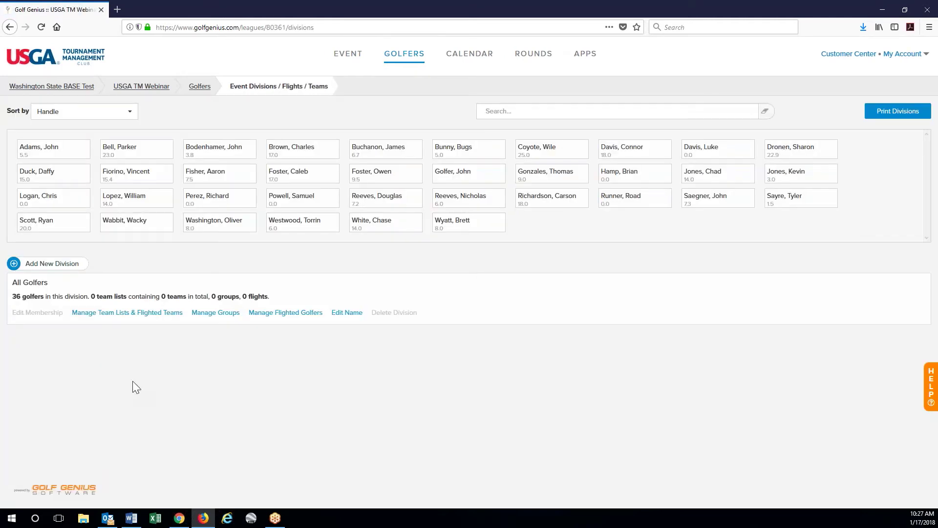
pyautogui.click(131, 518)
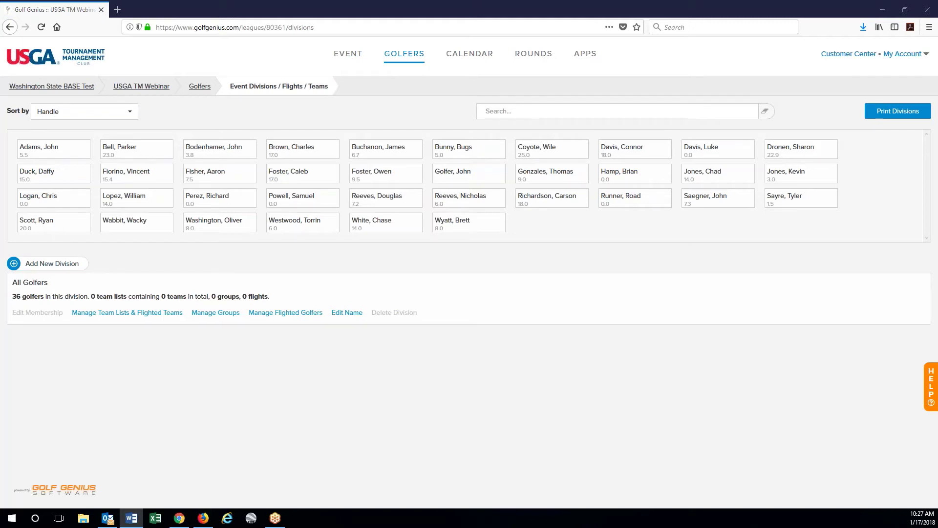
pyautogui.click(482, 410)
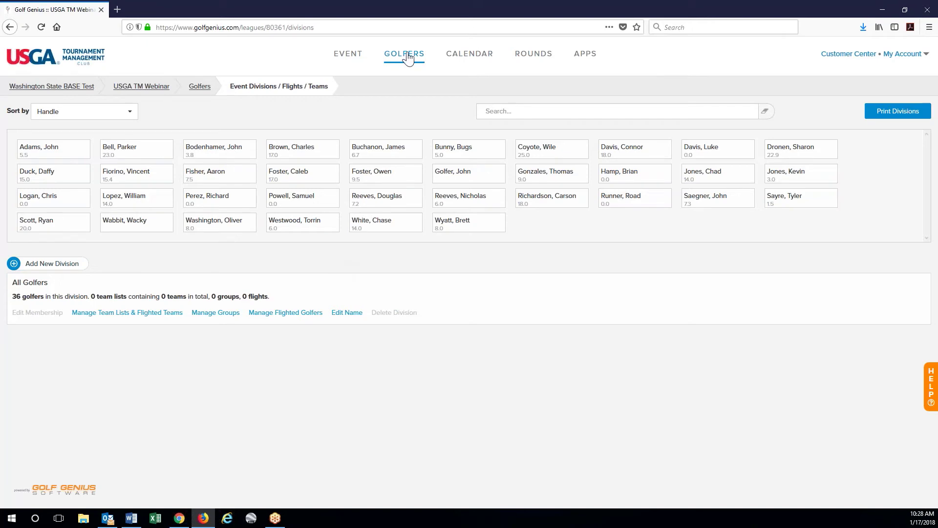
# - Browse the Golfers, Calendar and Rounds menus, then start Create New Pairings for Webinar Round 1
pyautogui.click(407, 57)
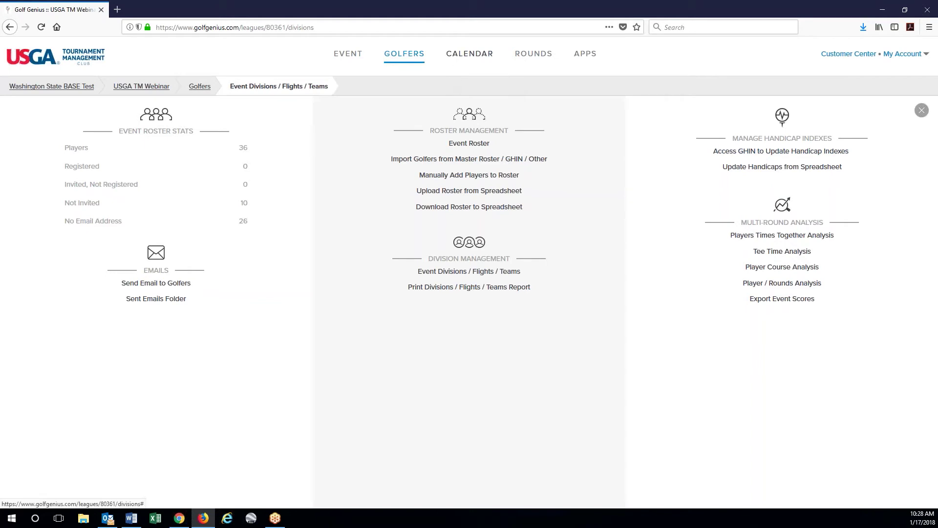
pyautogui.click(463, 59)
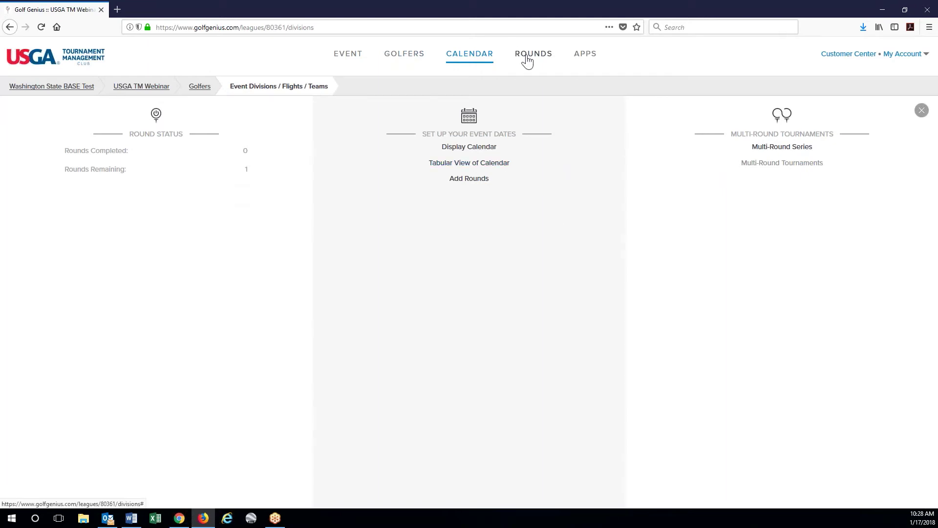
pyautogui.click(527, 59)
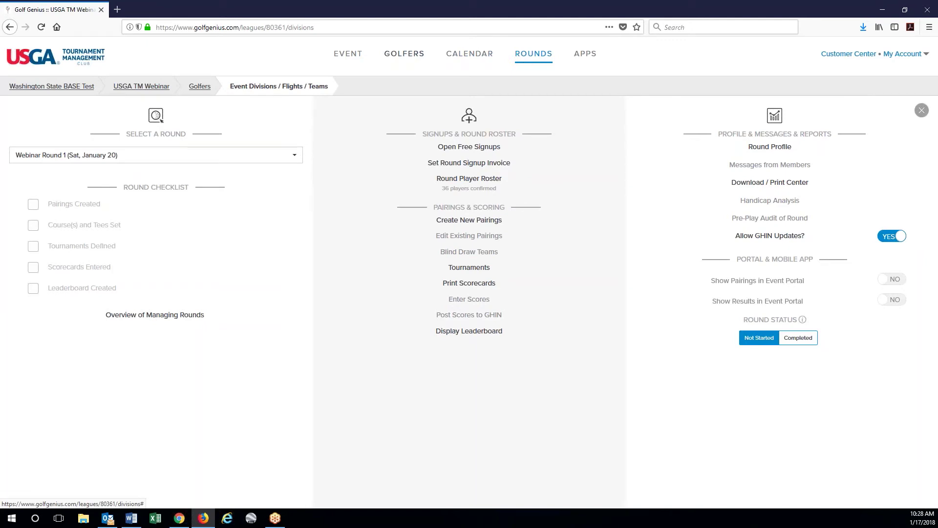
pyautogui.click(393, 54)
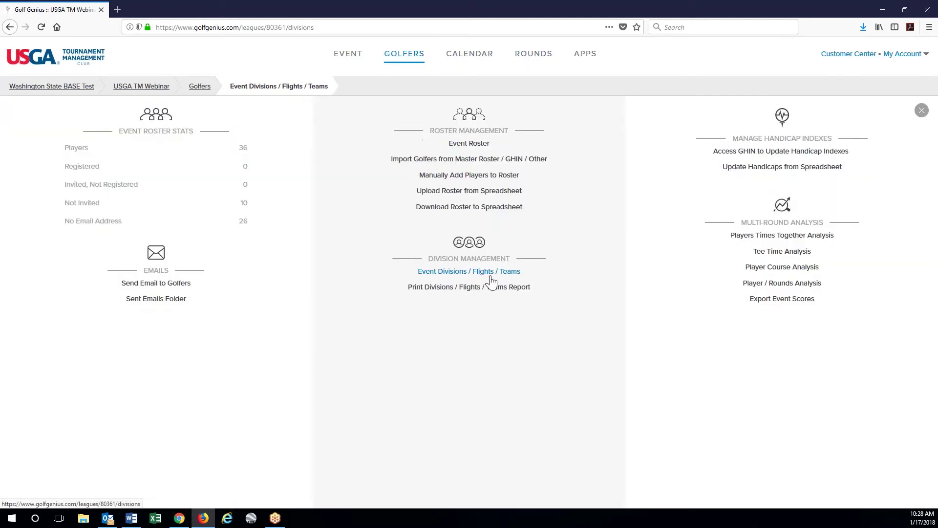
pyautogui.click(482, 277)
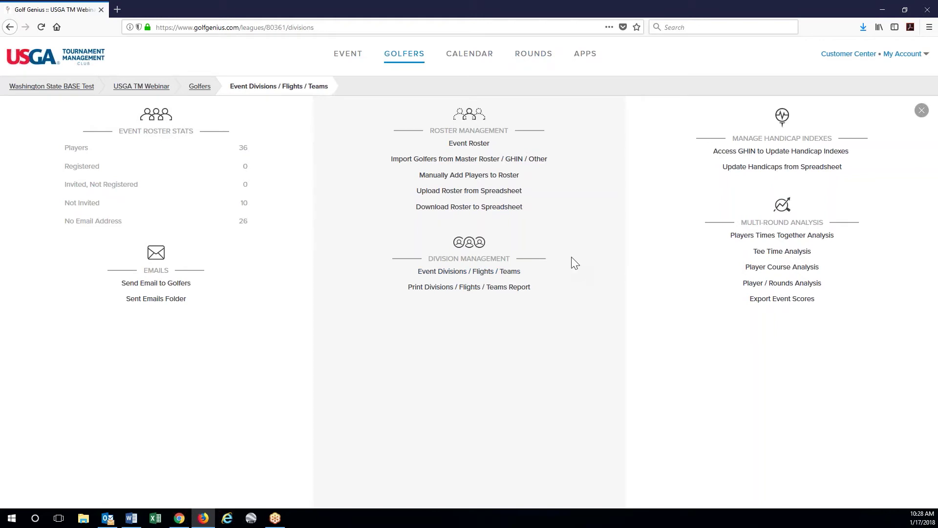
pyautogui.click(547, 57)
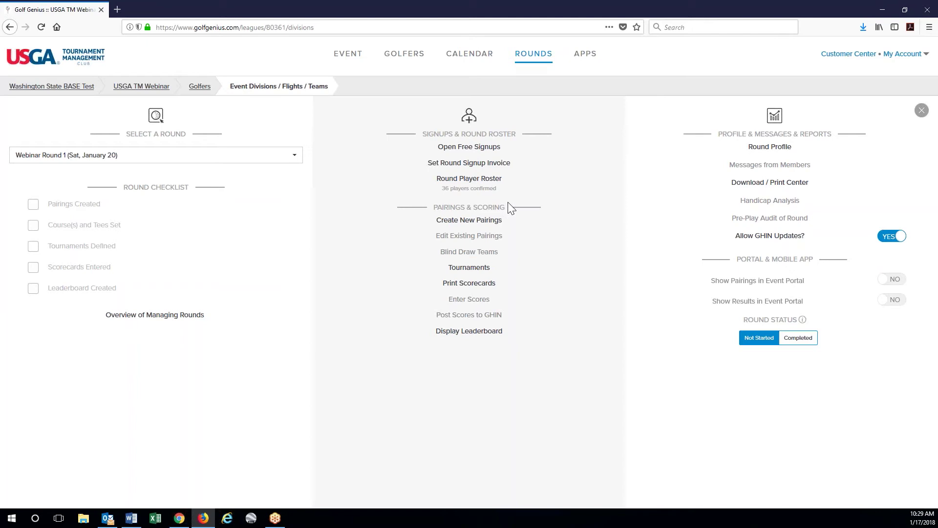
pyautogui.click(469, 225)
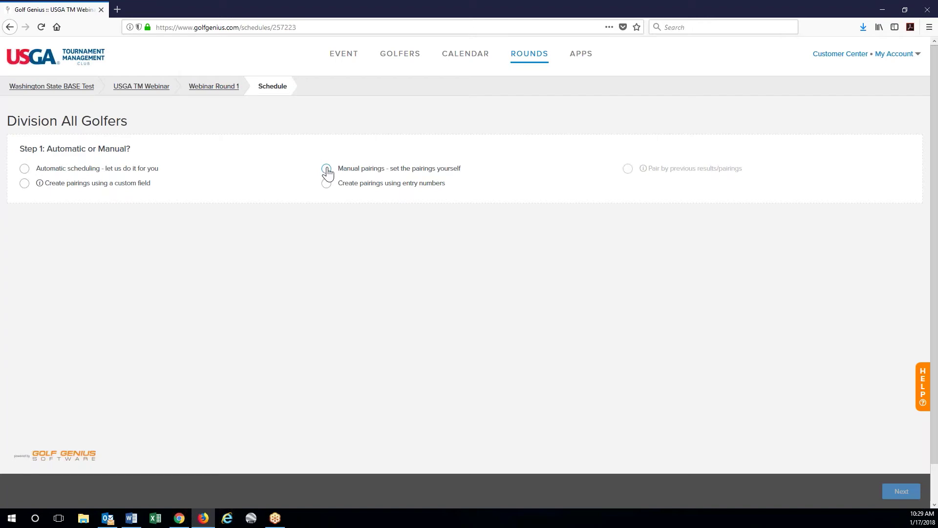
# - Choose 'Manual pairings - set the pairings yourself' for Division All Golfers
pyautogui.click(326, 169)
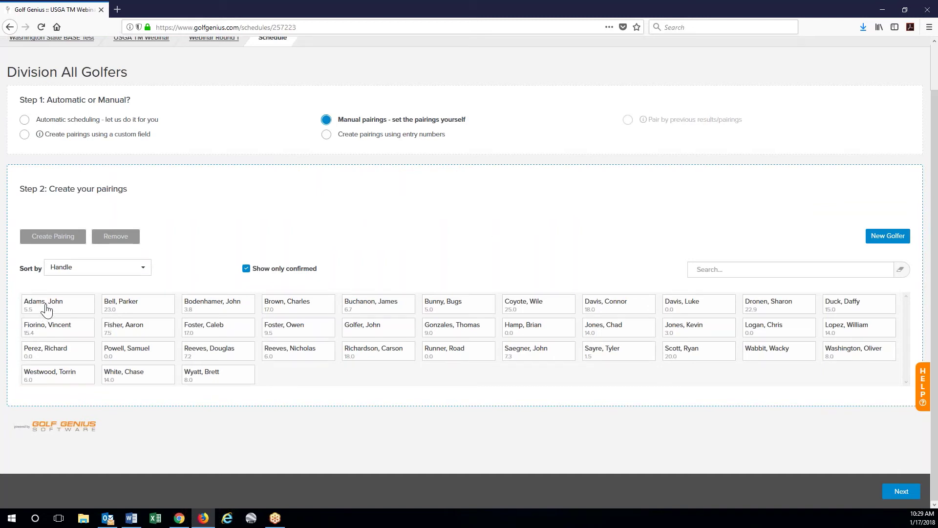
# - Create pairing 1 (Adams, Bell, Bodenhamer, Brown) and pairing 2 (Buchanon, Bunny, Coyote, Davis C.)
pyautogui.click(63, 310)
pyautogui.click(151, 311)
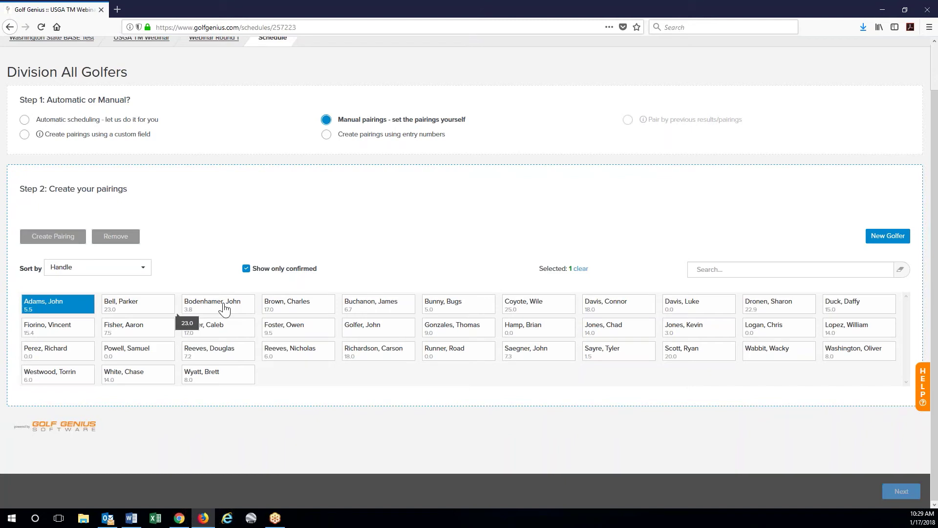
pyautogui.click(228, 313)
pyautogui.click(301, 313)
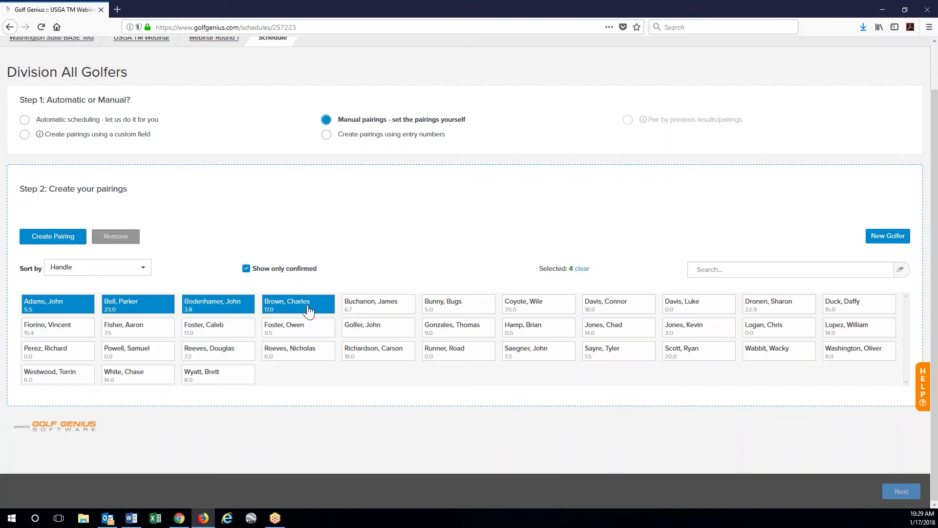
pyautogui.click(51, 238)
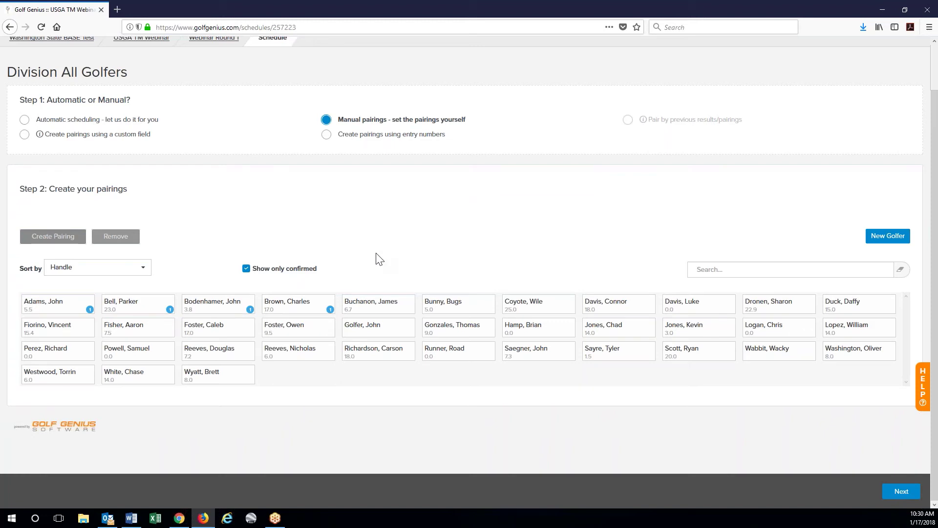
pyautogui.click(444, 308)
pyautogui.click(534, 308)
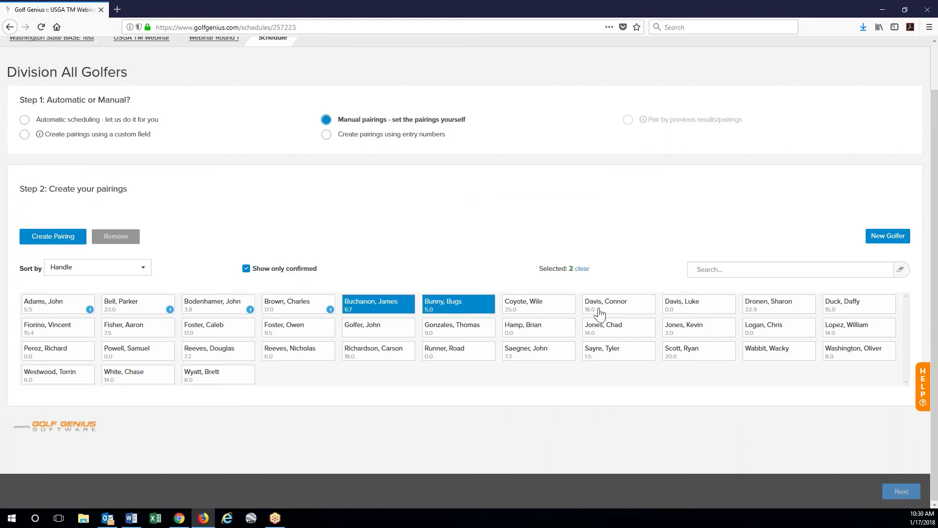
pyautogui.click(618, 304)
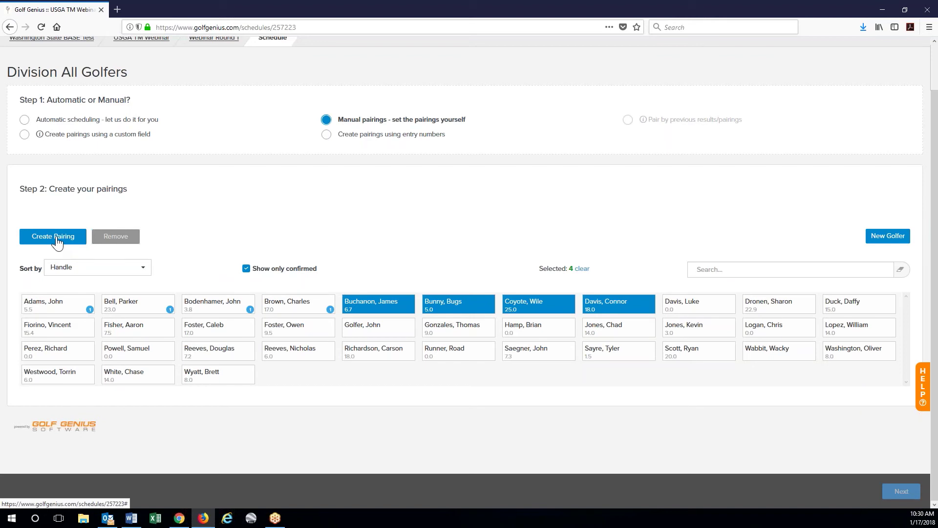
pyautogui.click(57, 237)
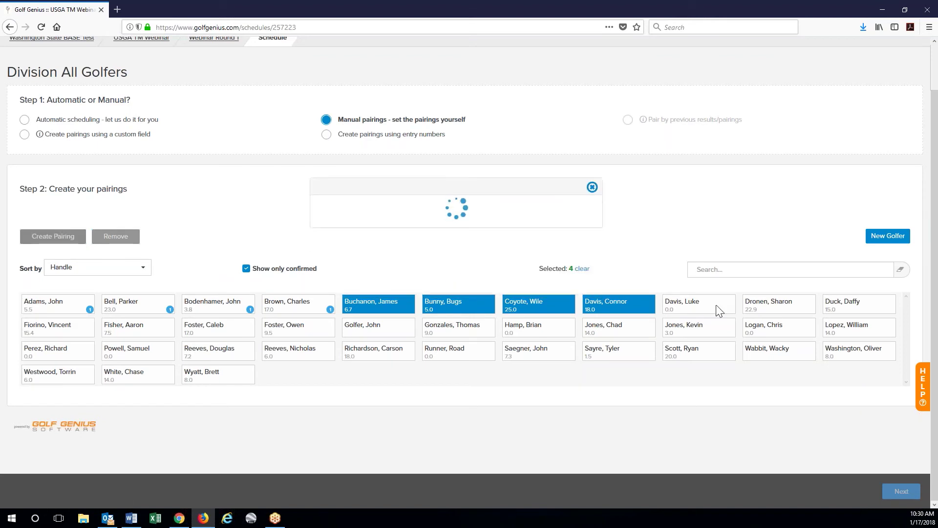
pyautogui.click(698, 304)
pyautogui.click(791, 308)
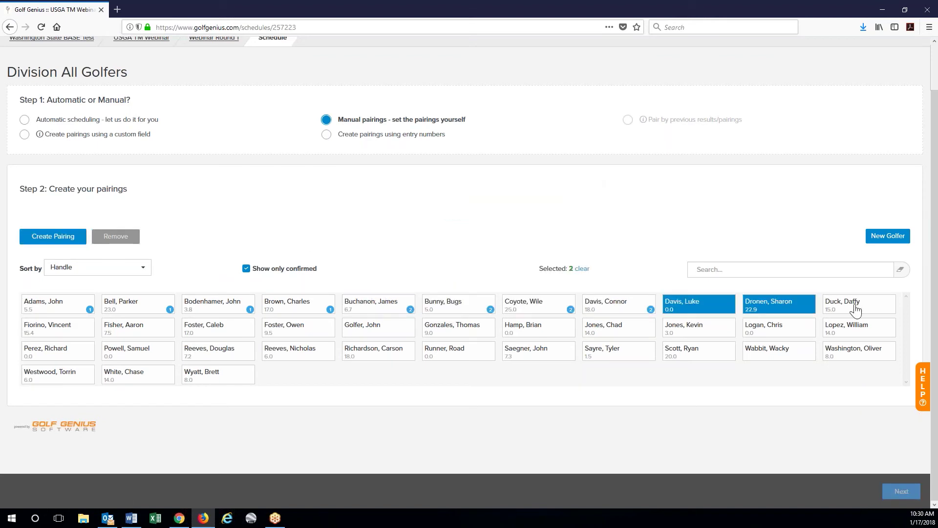
pyautogui.click(854, 307)
pyautogui.click(74, 327)
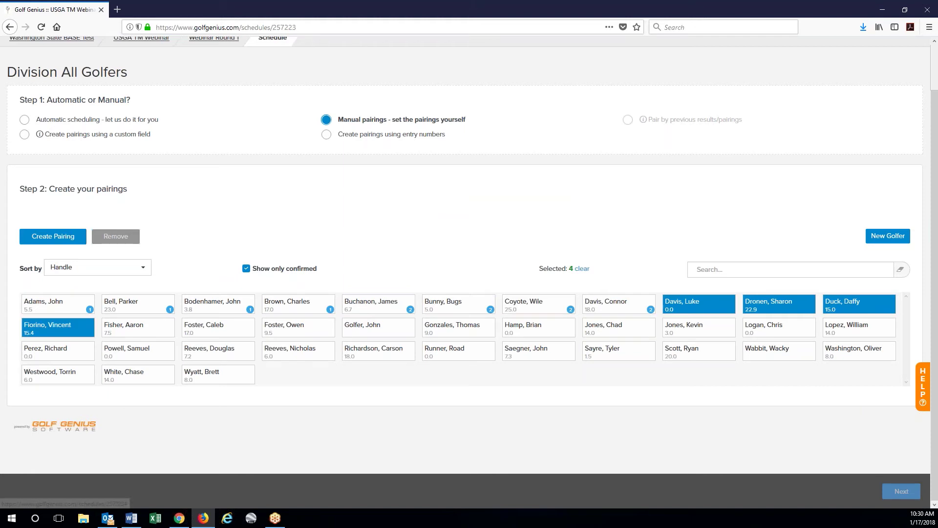
pyautogui.click(70, 236)
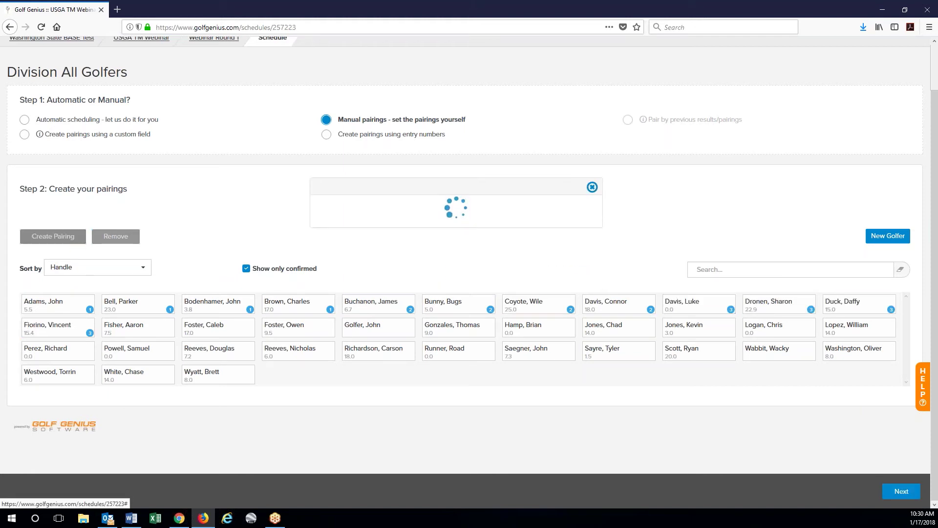
pyautogui.click(141, 330)
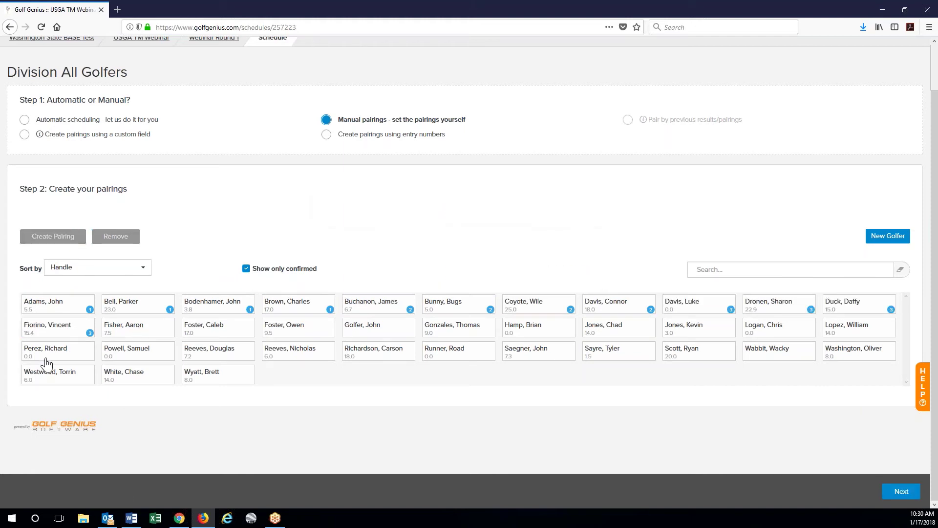
pyautogui.click(54, 357)
pyautogui.click(235, 355)
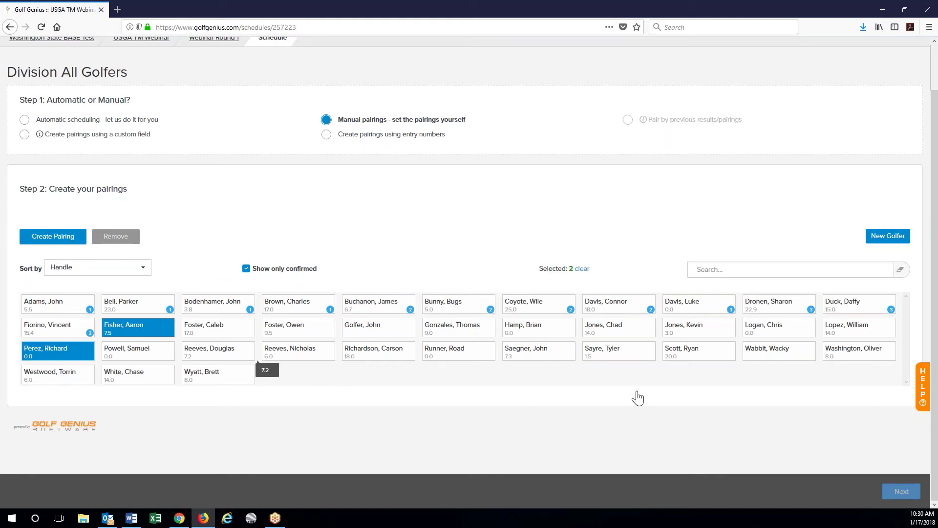
pyautogui.click(697, 355)
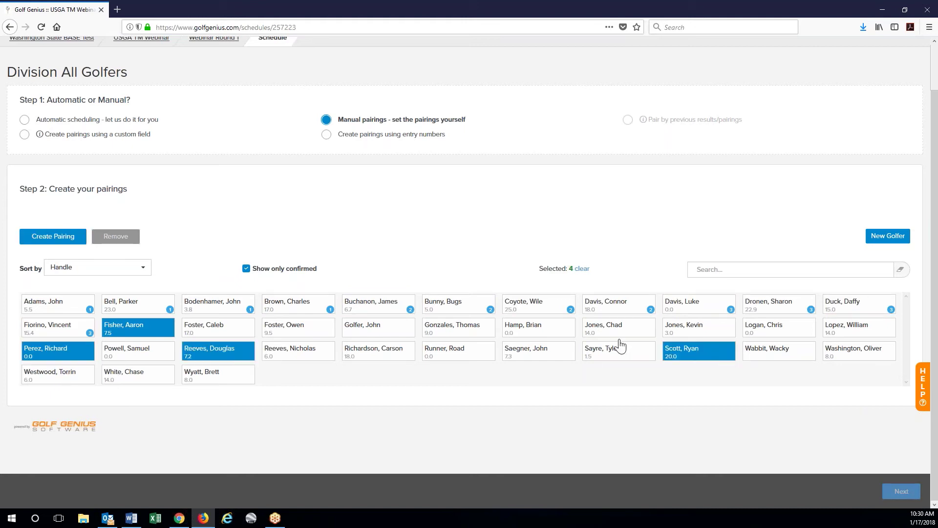
pyautogui.click(64, 238)
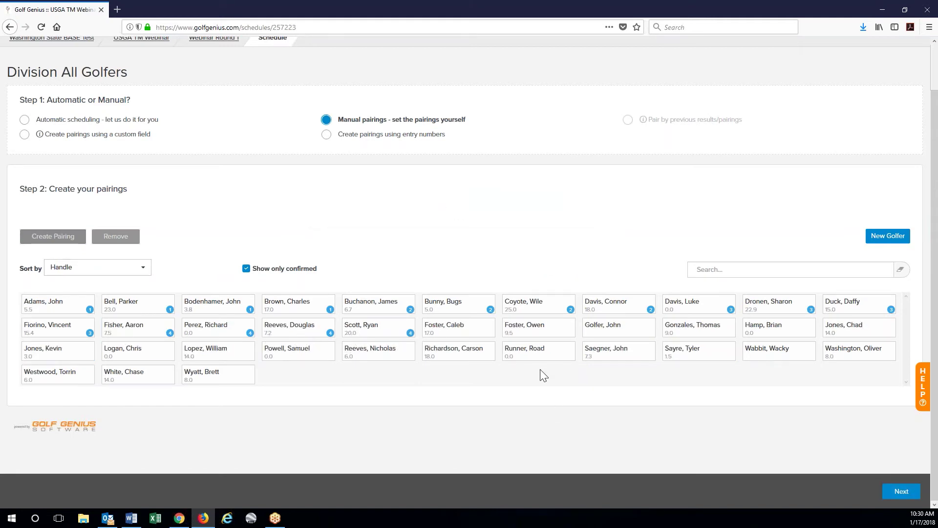
pyautogui.click(483, 332)
pyautogui.click(544, 333)
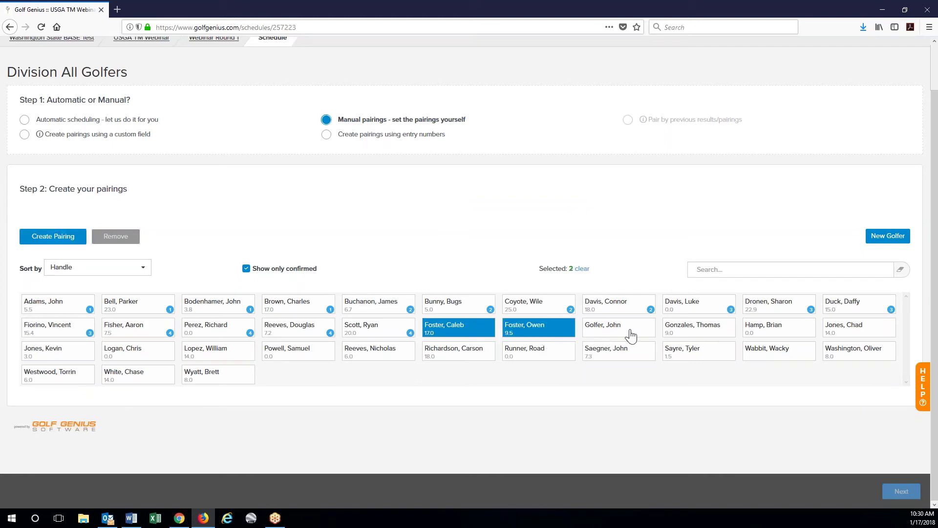
pyautogui.click(630, 326)
pyautogui.click(694, 328)
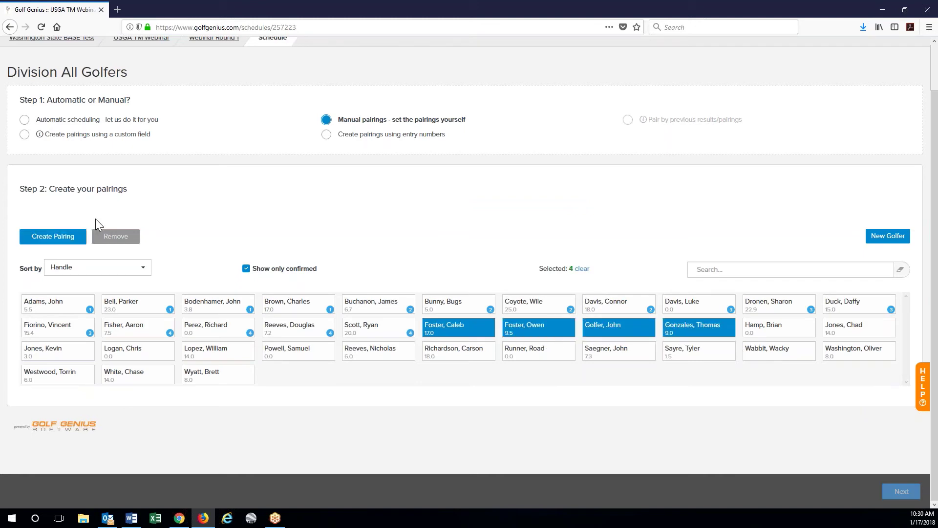
pyautogui.click(49, 237)
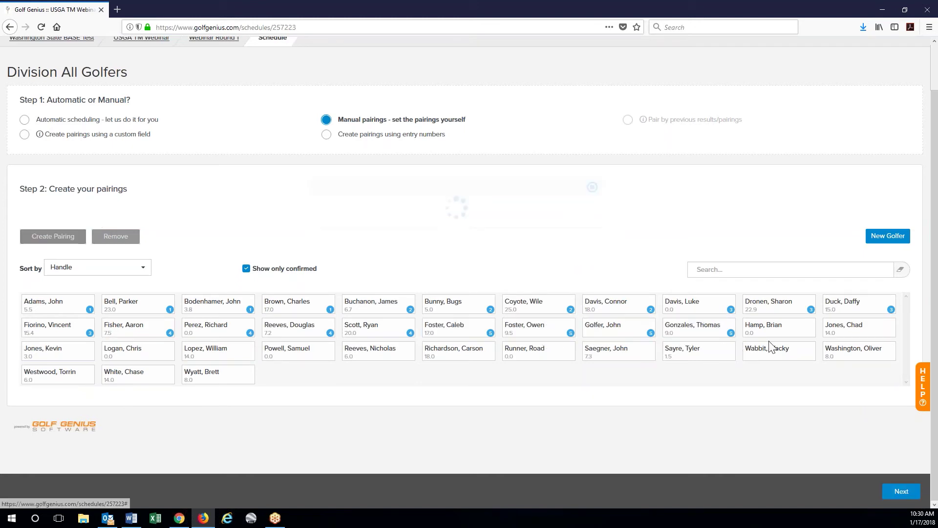
pyautogui.click(777, 337)
pyautogui.click(844, 337)
pyautogui.click(53, 354)
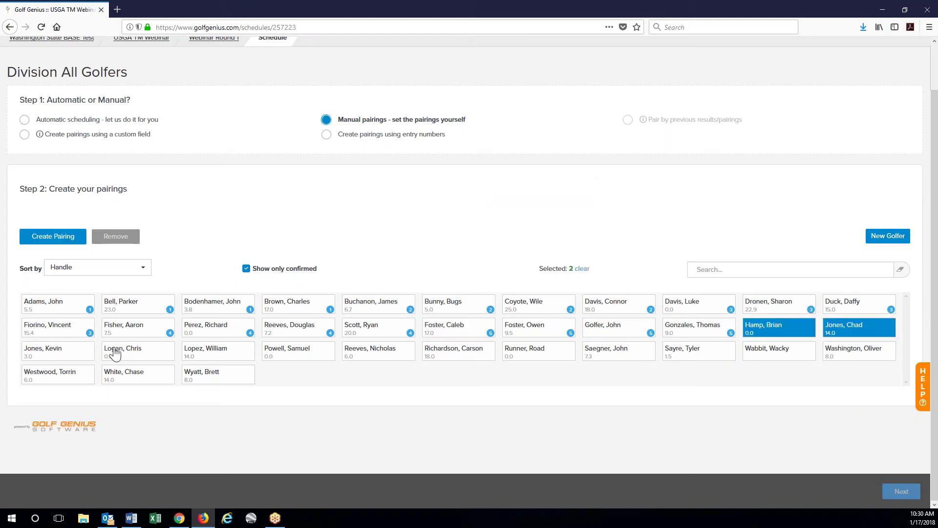
pyautogui.click(119, 350)
pyautogui.click(53, 236)
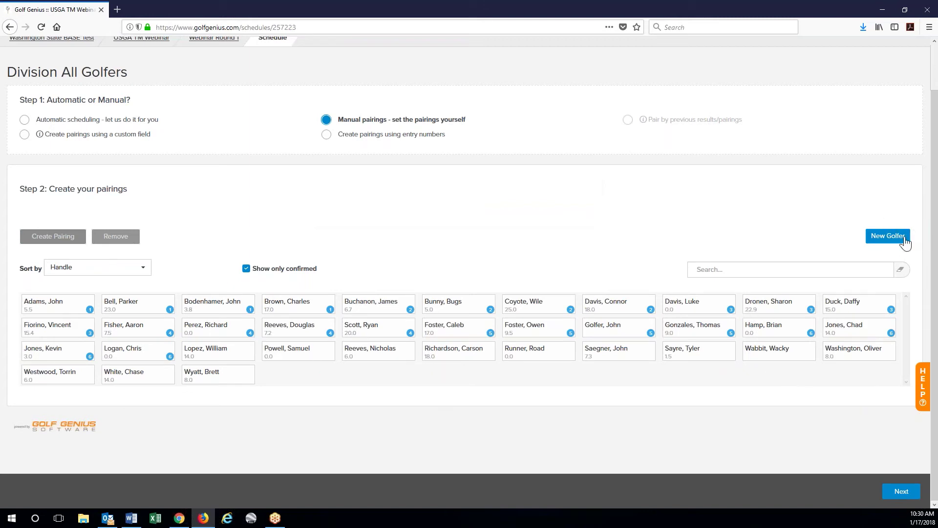
pyautogui.click(239, 359)
pyautogui.click(281, 357)
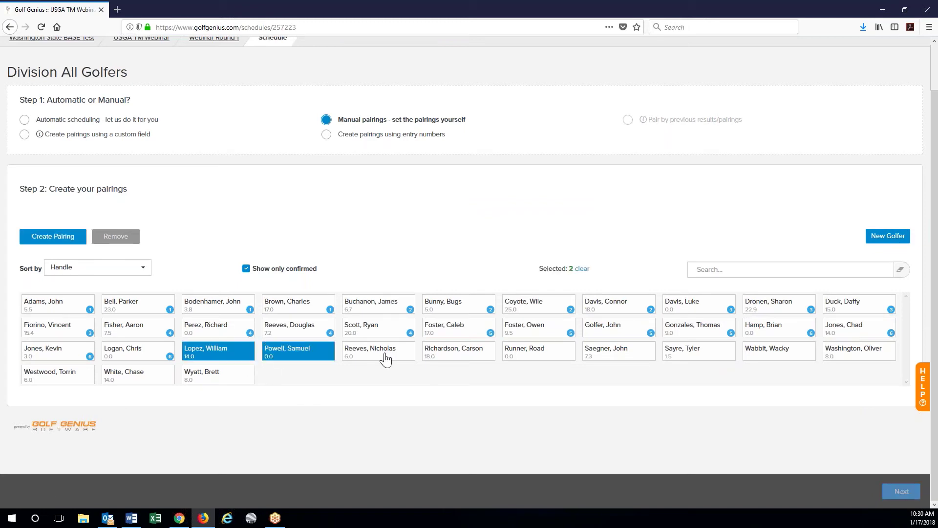
pyautogui.click(386, 358)
pyautogui.click(491, 358)
pyautogui.click(63, 241)
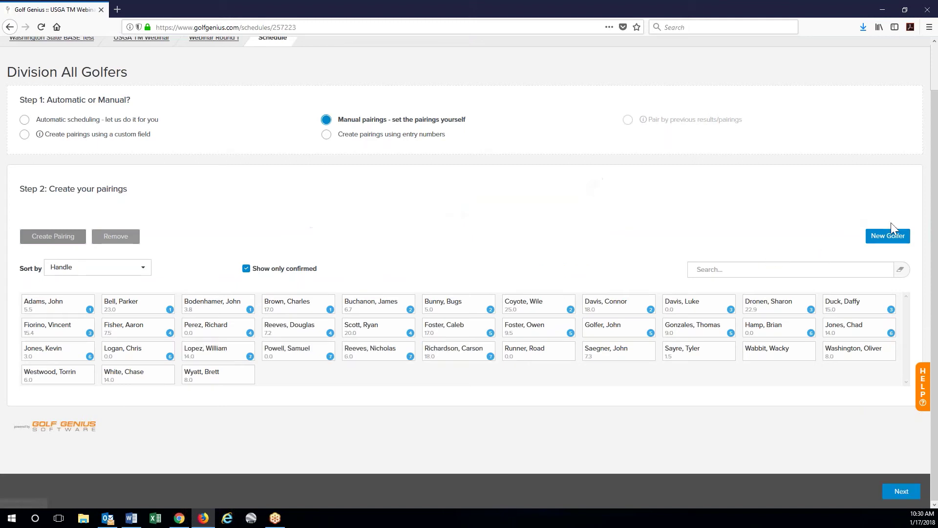
# - Create pairing 8 from the next four unpaired golfers
pyautogui.click(543, 356)
pyautogui.click(606, 355)
pyautogui.click(706, 355)
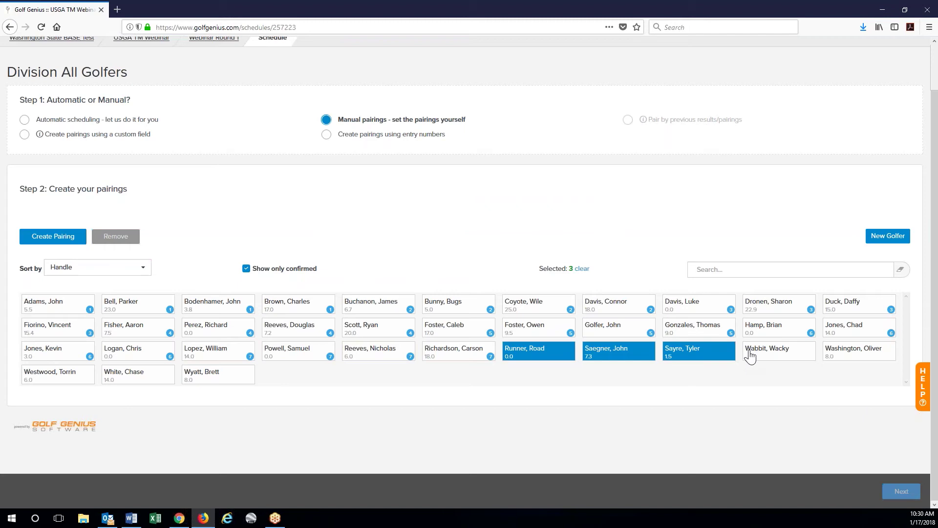
pyautogui.click(755, 356)
pyautogui.click(54, 240)
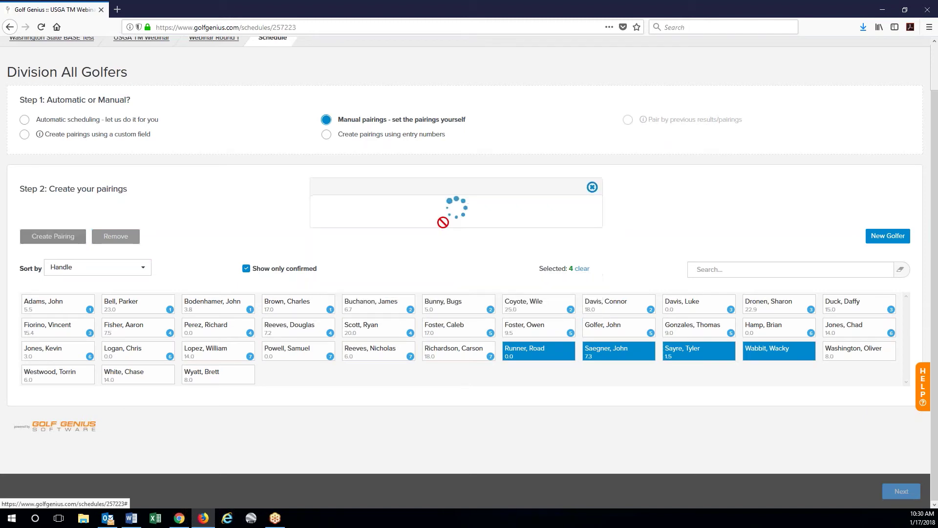
# - Create pairing 9 from the last four unpaired golfers
pyautogui.click(833, 360)
pyautogui.click(52, 380)
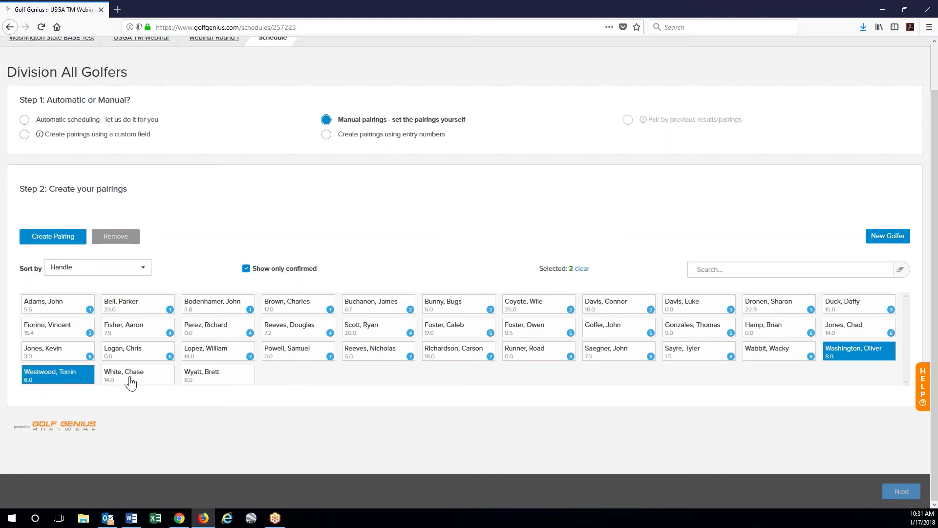
pyautogui.click(134, 377)
pyautogui.click(224, 382)
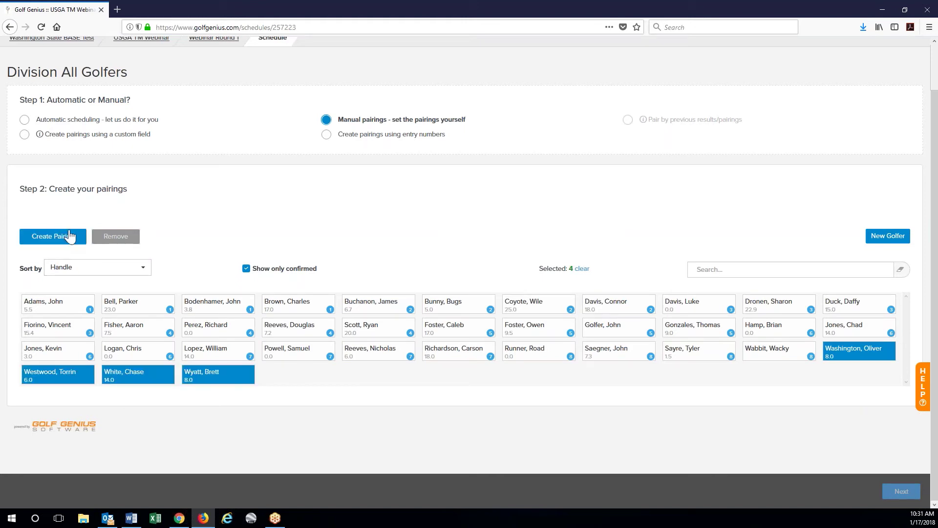
pyautogui.click(68, 240)
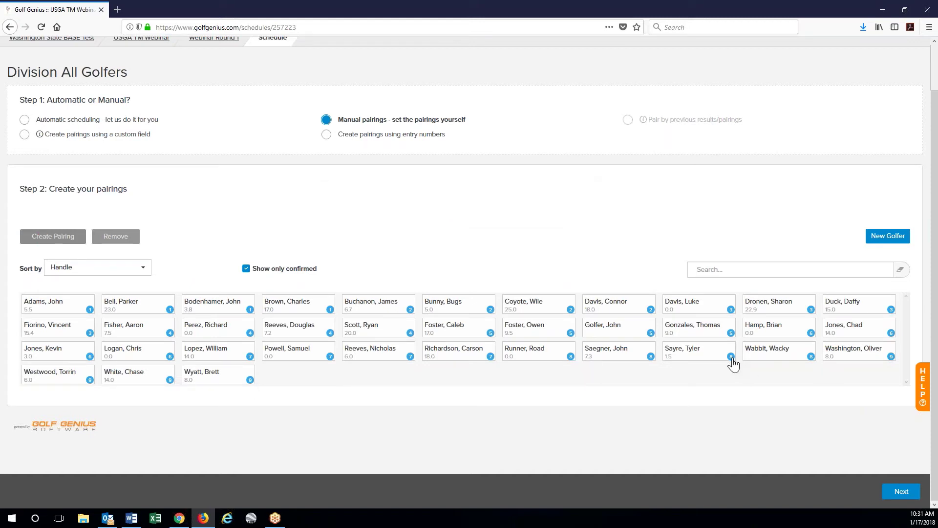
# - Review the summary of 9 pairings created and confirm them
pyautogui.click(901, 492)
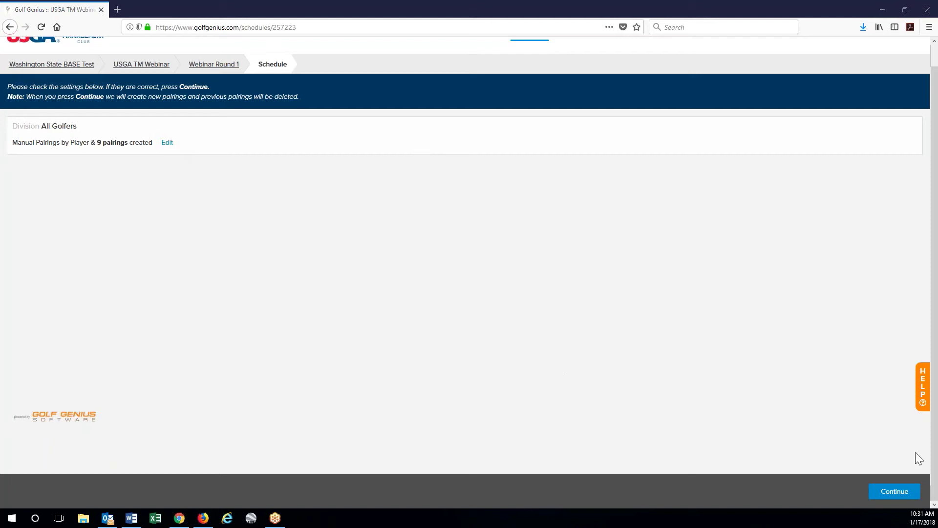
pyautogui.click(906, 492)
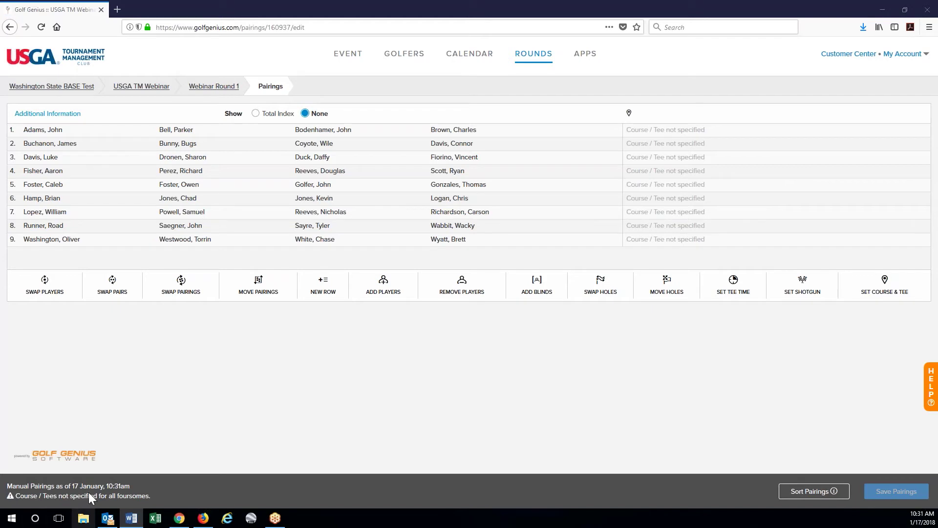
# - Swap the lead golfers of groups 1 and 5 with Swap Players
pyautogui.click(495, 380)
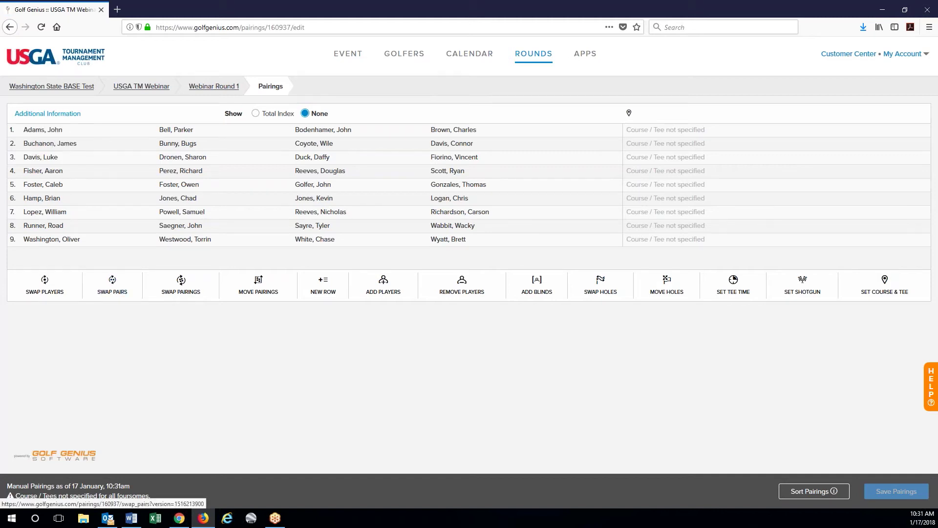
pyautogui.click(50, 298)
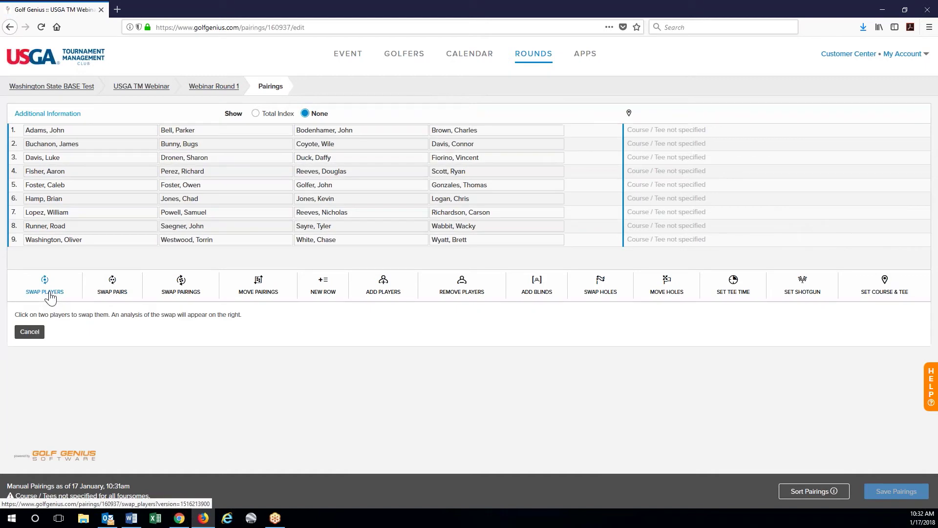
pyautogui.click(64, 135)
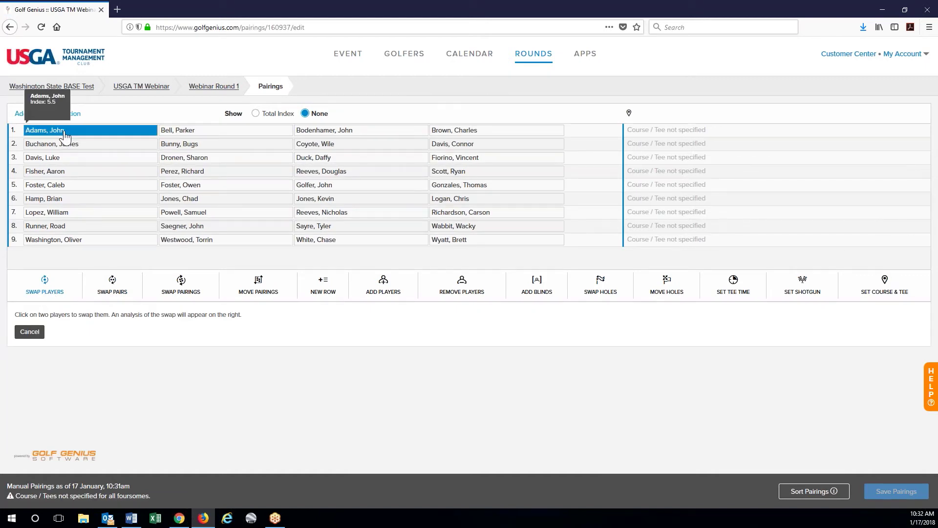
pyautogui.click(64, 189)
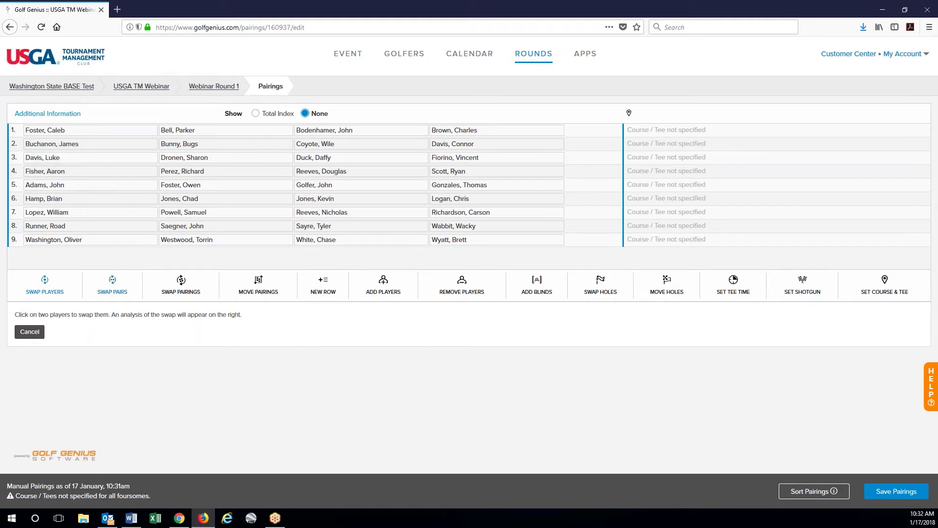
# - Swap the front pairs of groups 5 and 7 with Swap Pairs
pyautogui.click(113, 292)
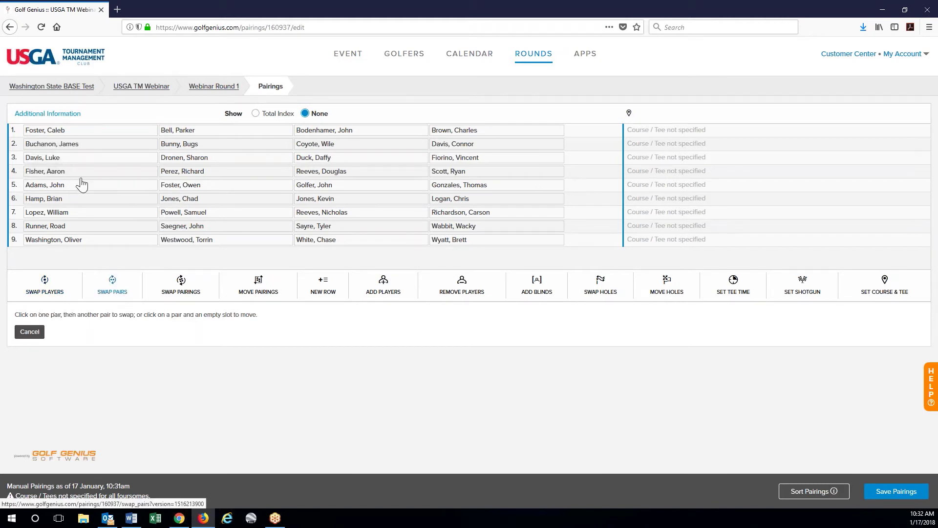
pyautogui.click(72, 190)
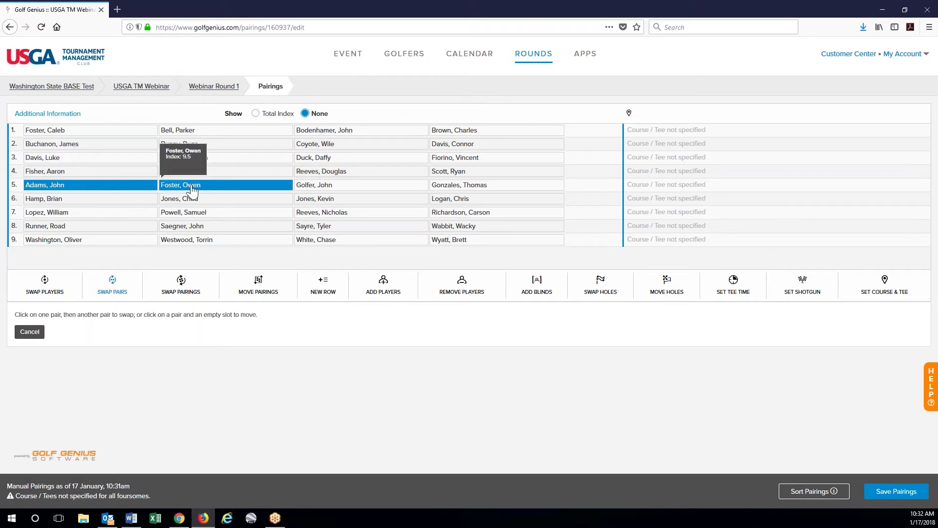
pyautogui.click(82, 216)
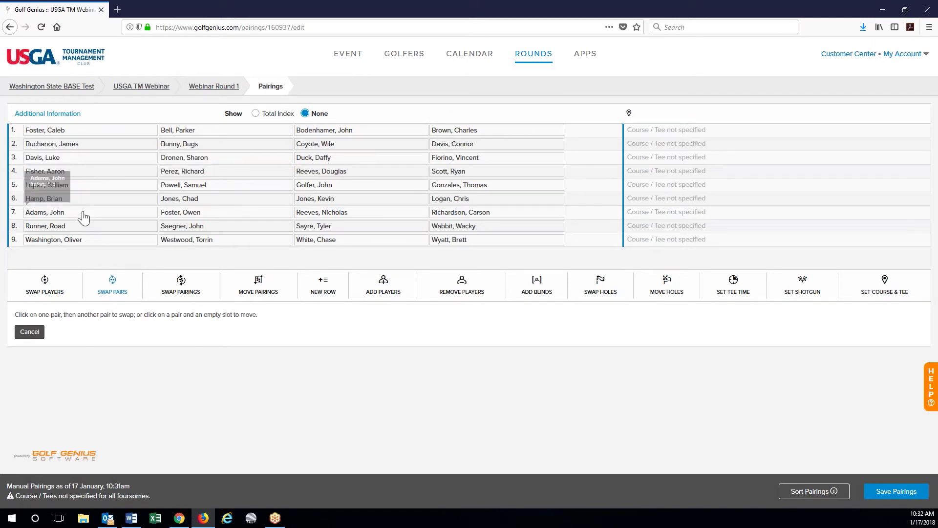
# - Swap whole groups 8 and 3 with Swap Pairings
pyautogui.click(187, 292)
pyautogui.click(66, 228)
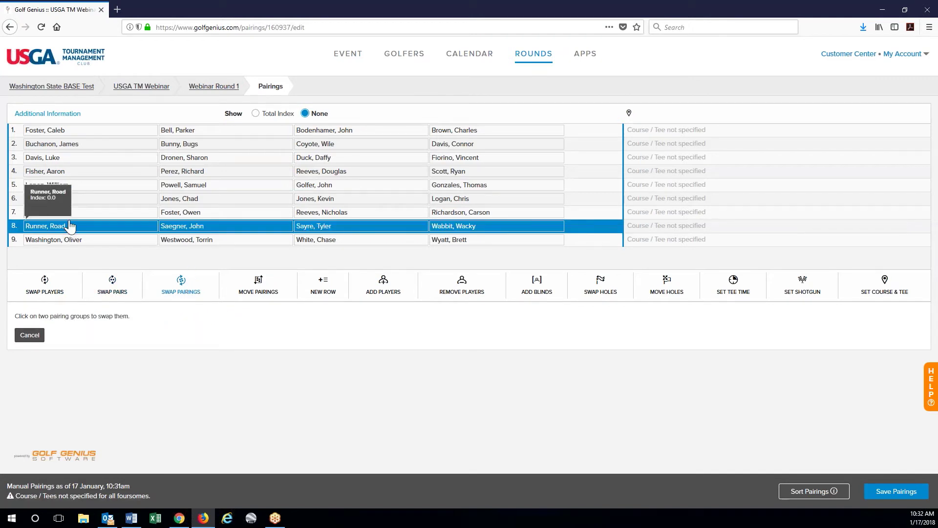
pyautogui.click(78, 160)
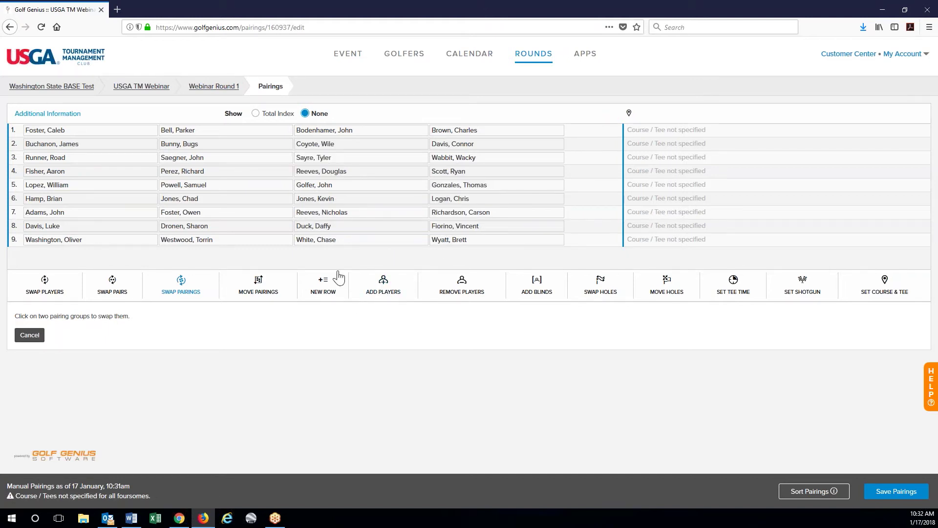
# - Add an empty pairing row and set all tee times from 8:00 AM at 9-minute intervals
pyautogui.click(325, 295)
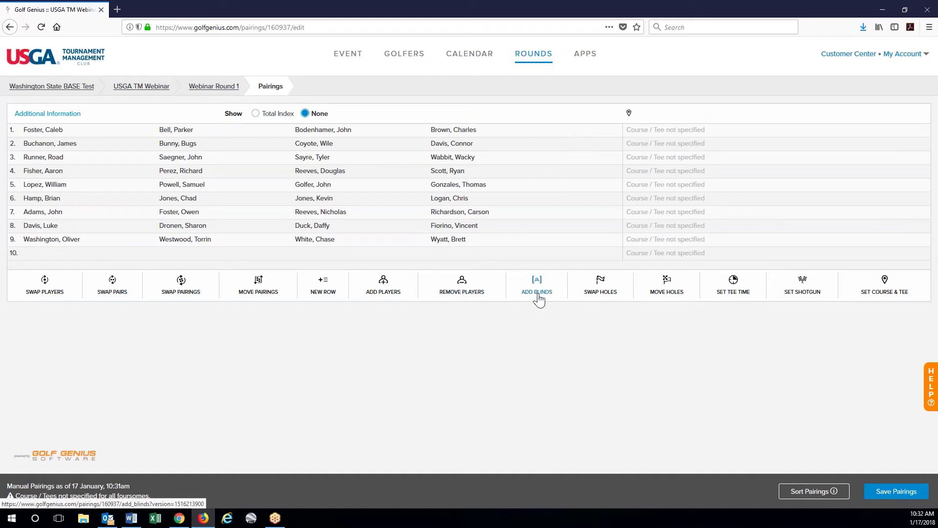
pyautogui.click(750, 298)
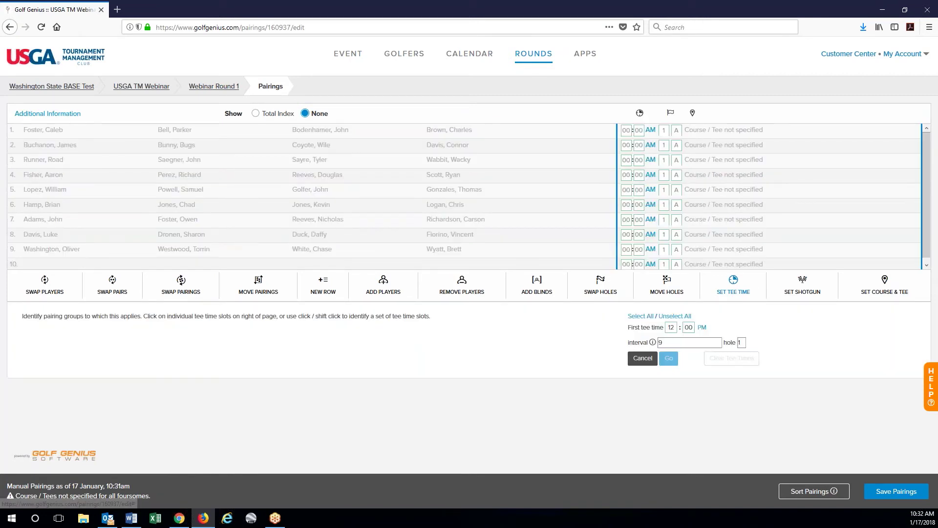
pyautogui.click(634, 316)
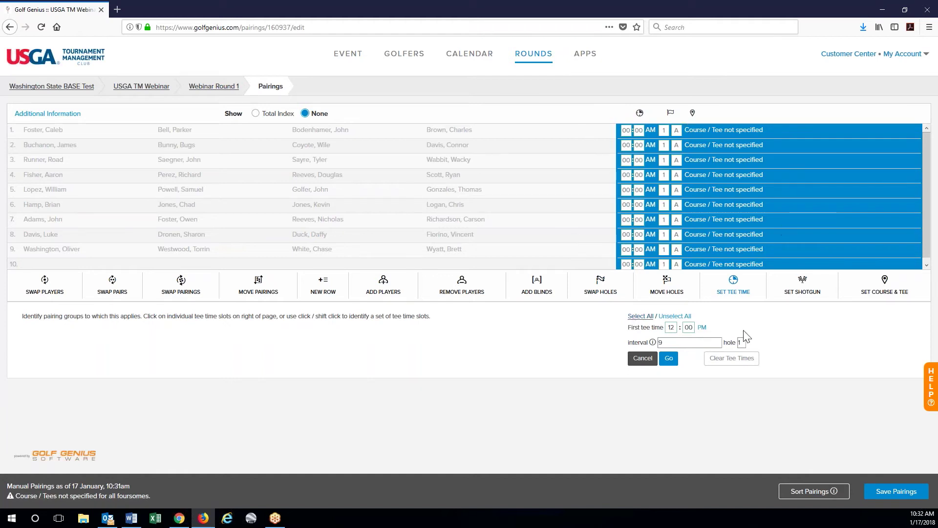
pyautogui.doubleClick(671, 327)
pyautogui.click(702, 327)
pyautogui.click(668, 359)
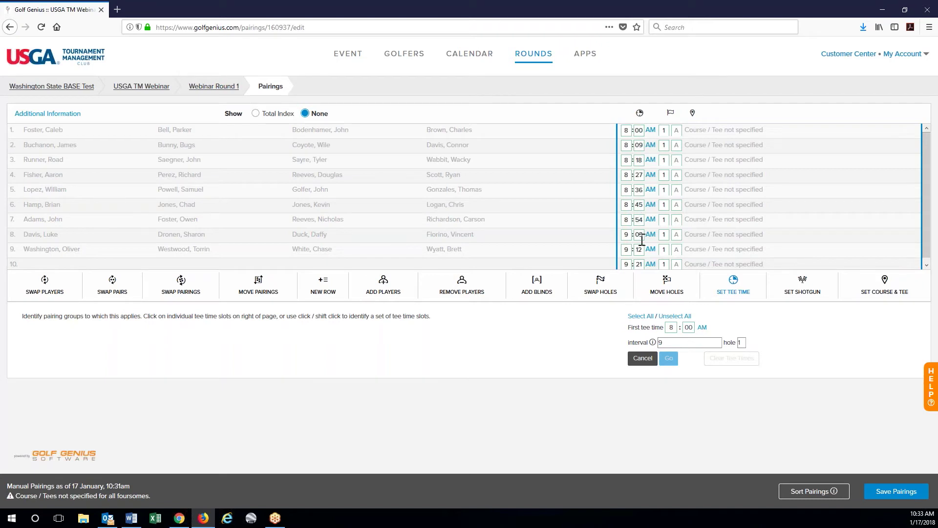
pyautogui.scroll(-1, 641, 239)
pyautogui.scroll(1, 770, 252)
# - Open the shotgun start settings for all groups, then cancel without applying
pyautogui.click(808, 298)
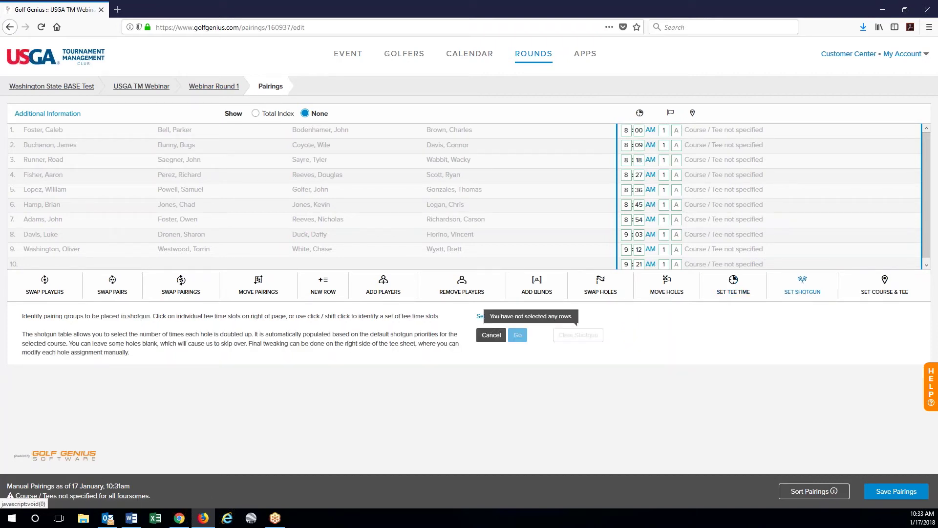
pyautogui.click(489, 315)
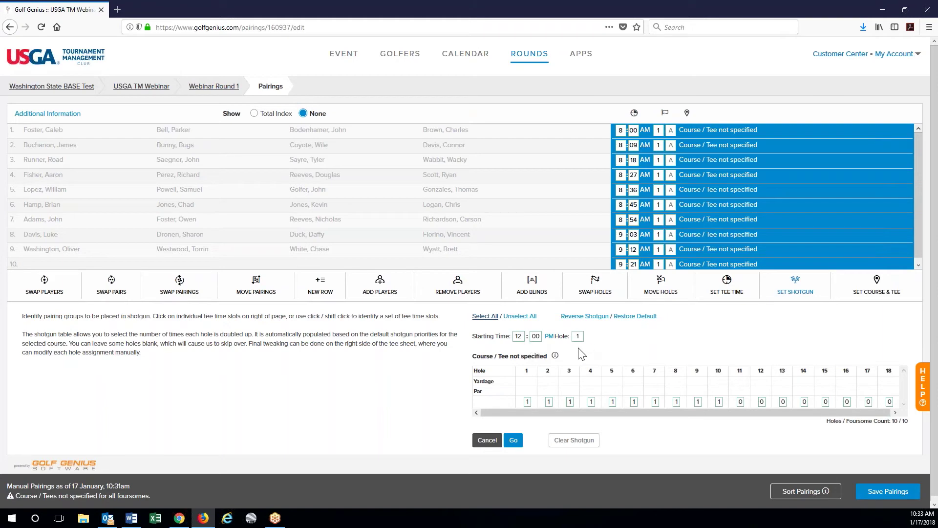
pyautogui.click(487, 440)
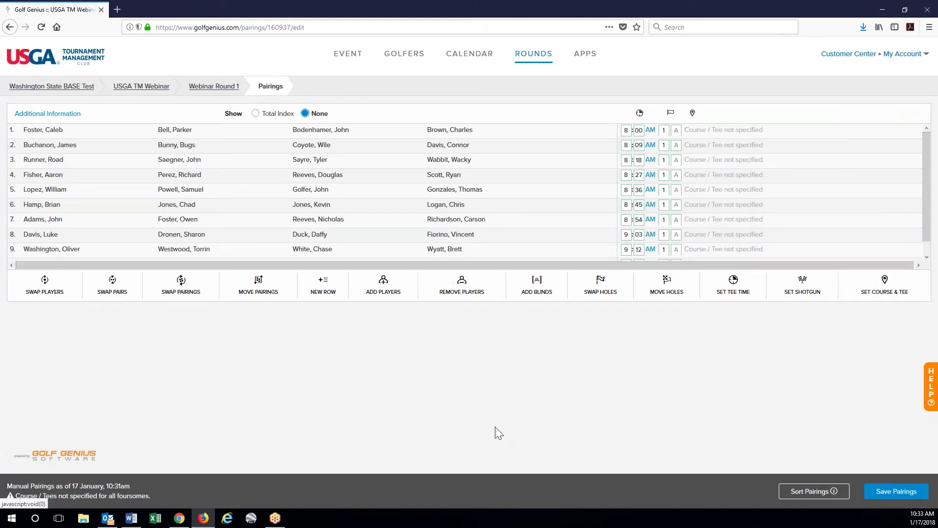
# - Give the nine lead golfers The Home Course - Black tees for All 18, then select the remaining golfers
pyautogui.click(888, 293)
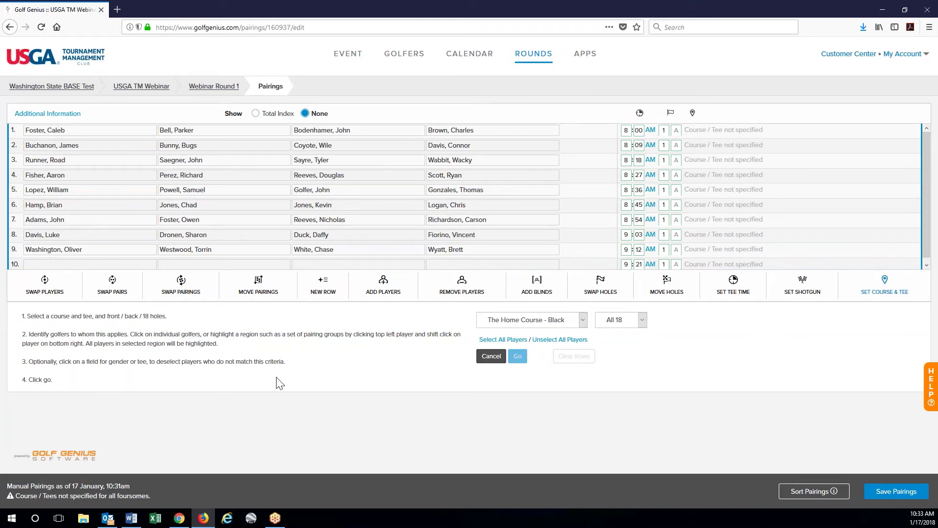
pyautogui.click(69, 253)
pyautogui.click(76, 239)
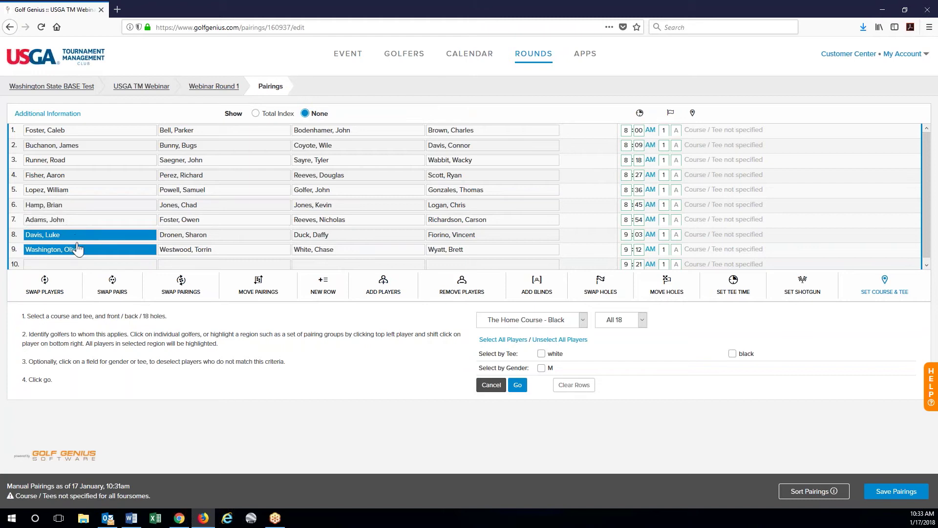
pyautogui.click(81, 220)
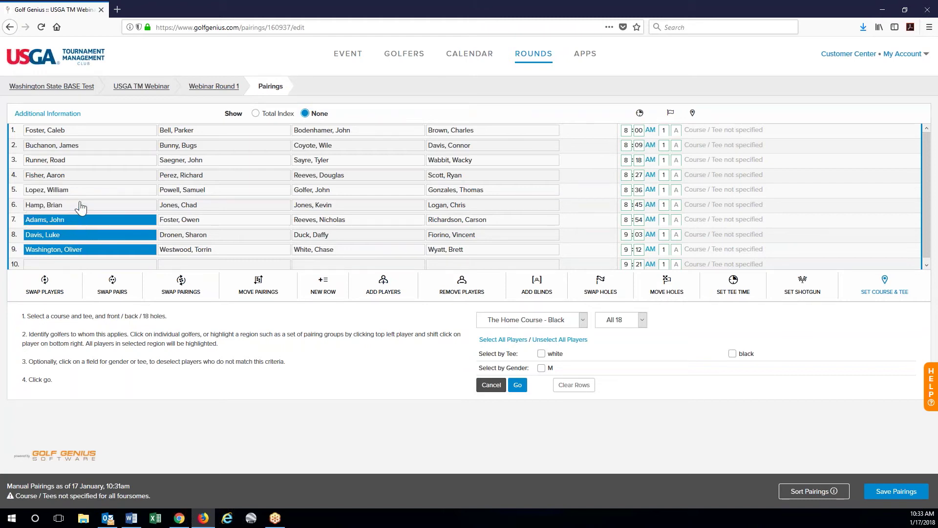
pyautogui.click(81, 205)
pyautogui.click(82, 190)
pyautogui.click(82, 176)
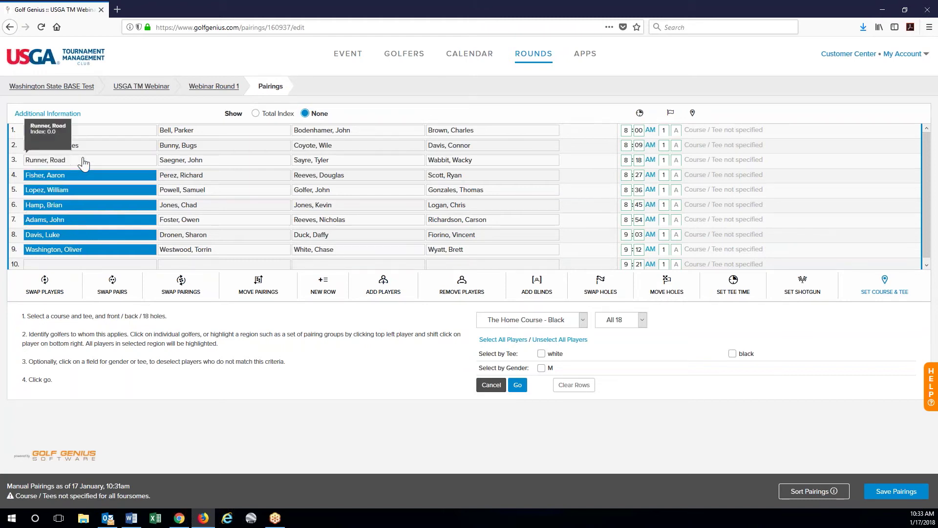
pyautogui.click(84, 160)
pyautogui.click(89, 145)
pyautogui.click(92, 132)
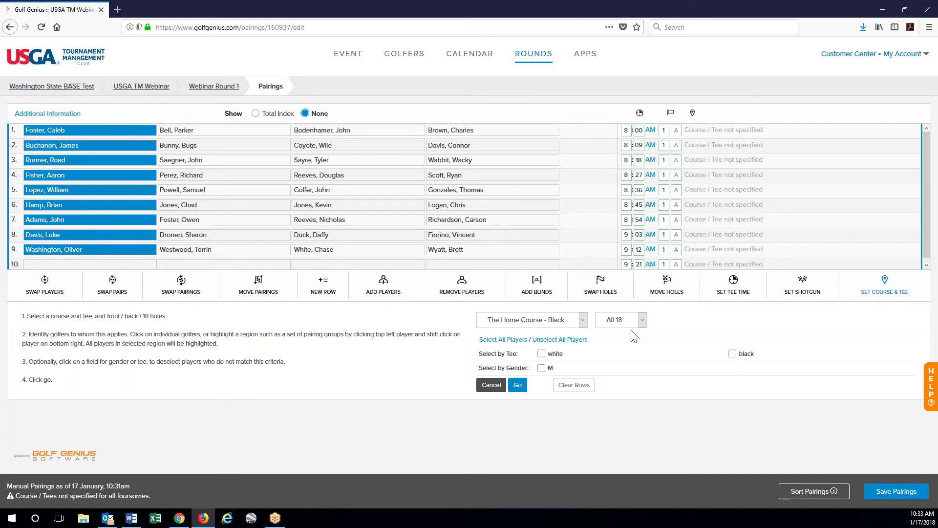
pyautogui.click(518, 386)
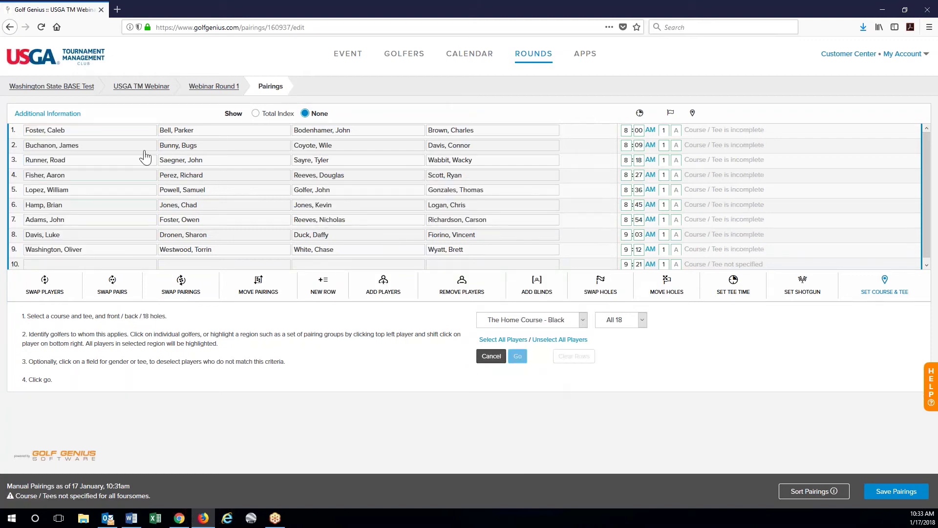
pyautogui.click(218, 139)
pyautogui.moveTo(213, 149); pyautogui.dragTo(464, 255)
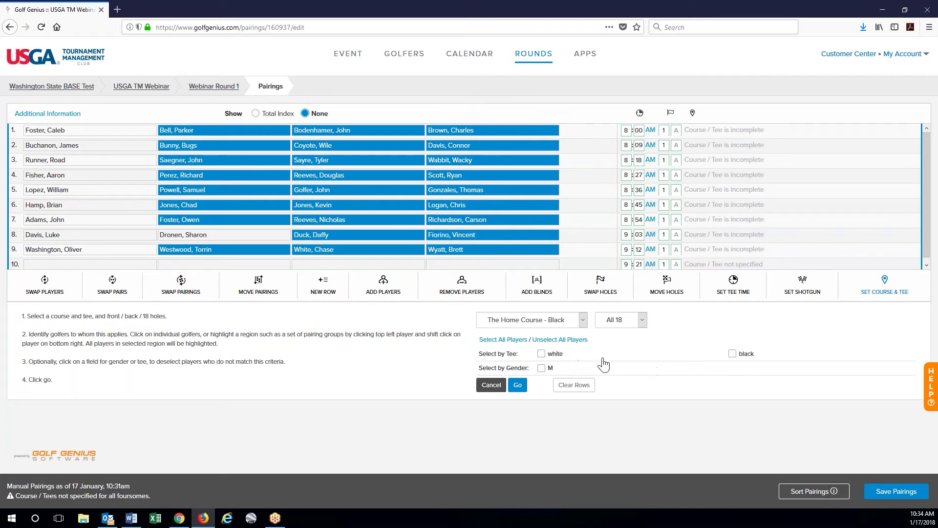
# - Assign The Home Course - White tees to the selected remaining golfers
pyautogui.click(582, 318)
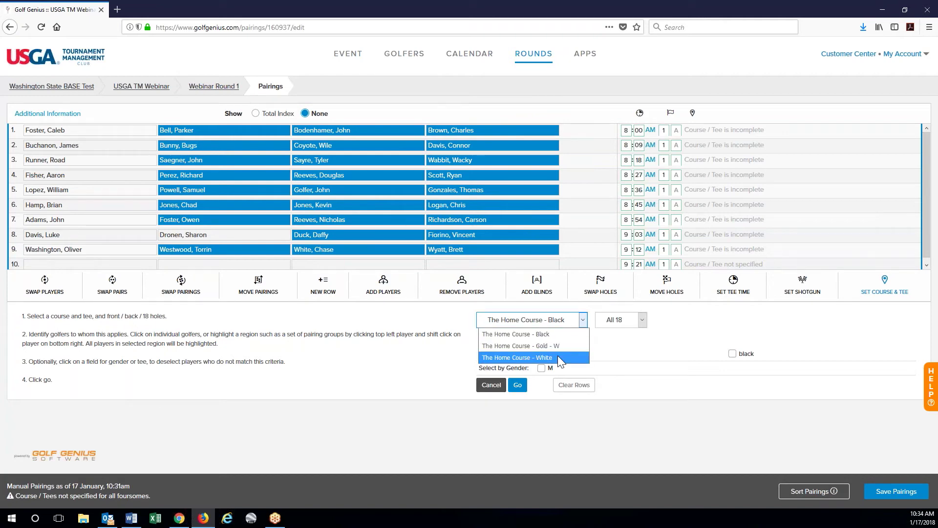
pyautogui.click(558, 357)
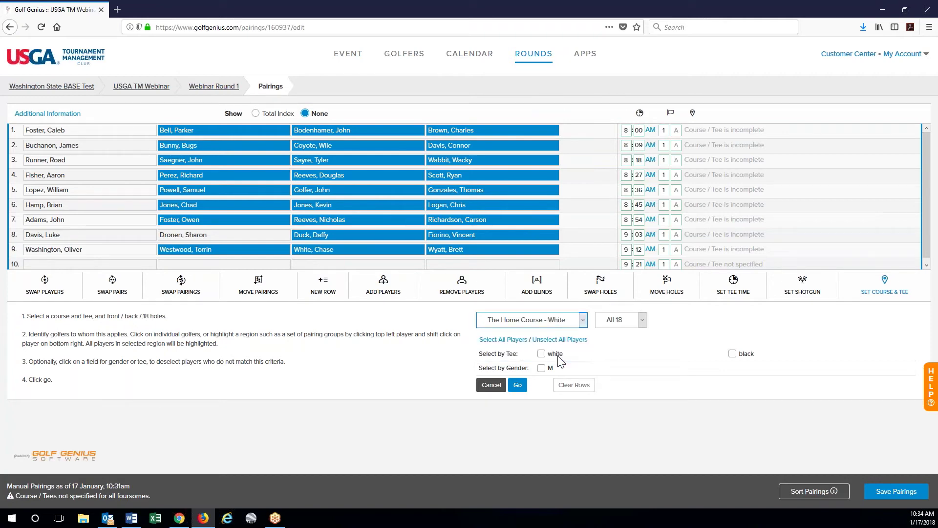
pyautogui.click(518, 385)
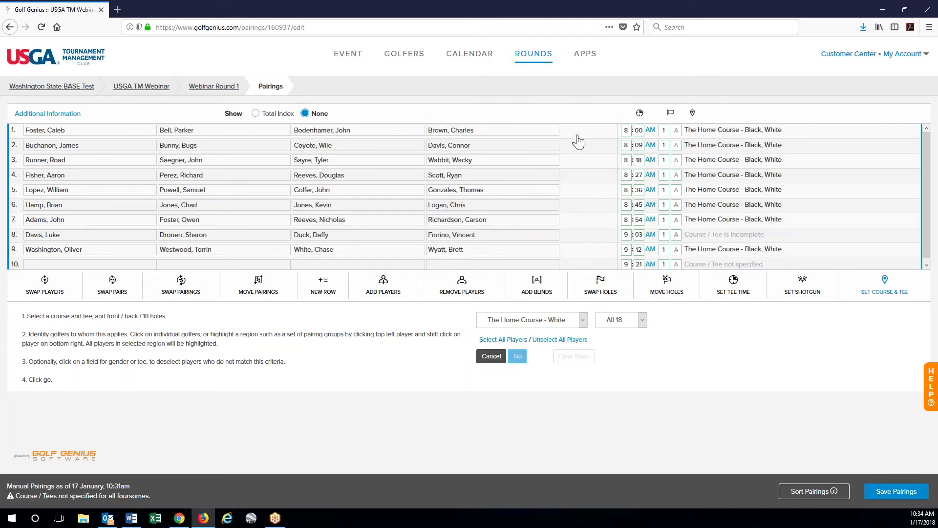
# - Put group 8's second golfer on The Home Course - Gold - W tees
pyautogui.moveTo(548, 136)
pyautogui.click(220, 240)
pyautogui.click(548, 319)
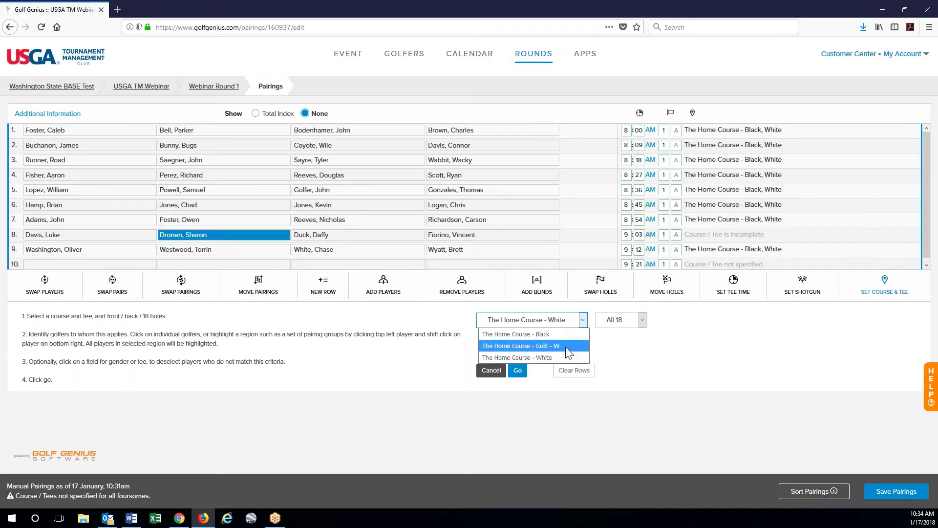
pyautogui.click(565, 347)
pyautogui.click(519, 385)
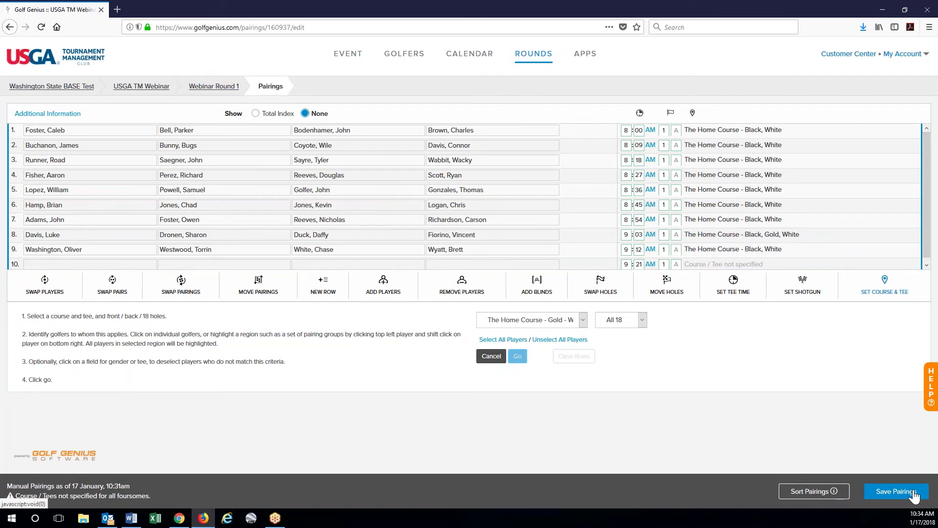
# - Save the pairings and reopen the tee-time settings (8:00 AM, 9-minute interval)
pyautogui.click(894, 490)
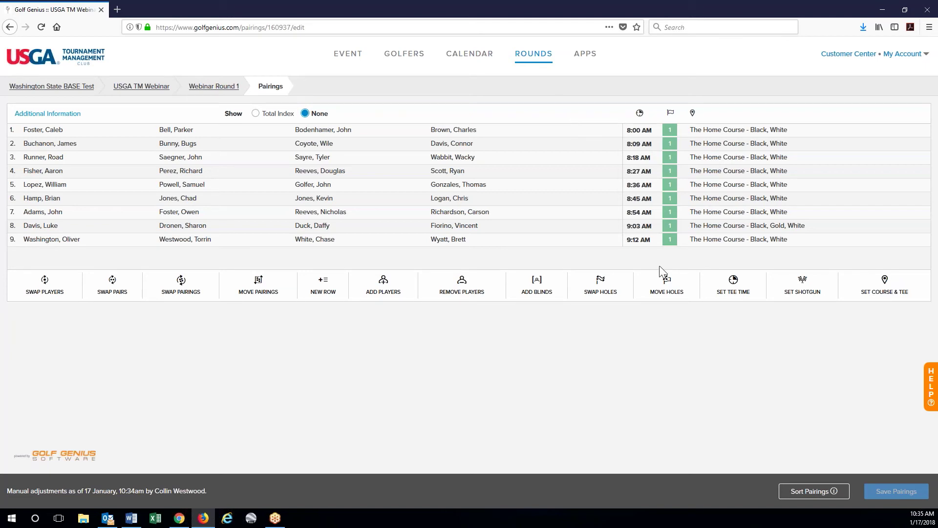
pyautogui.click(734, 296)
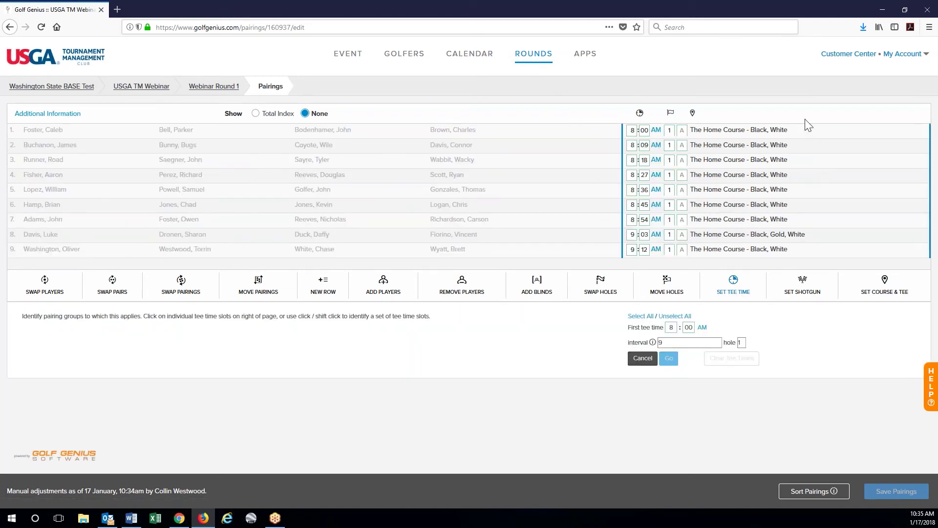
# - From the Rounds menu's Tournaments page, start adding a new tournament for Webinar Round 1
pyautogui.click(533, 60)
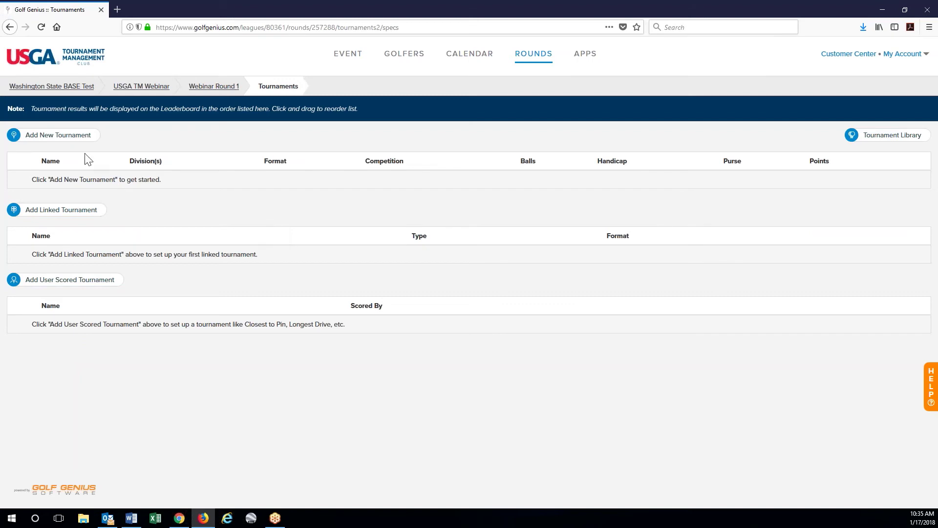
pyautogui.click(84, 140)
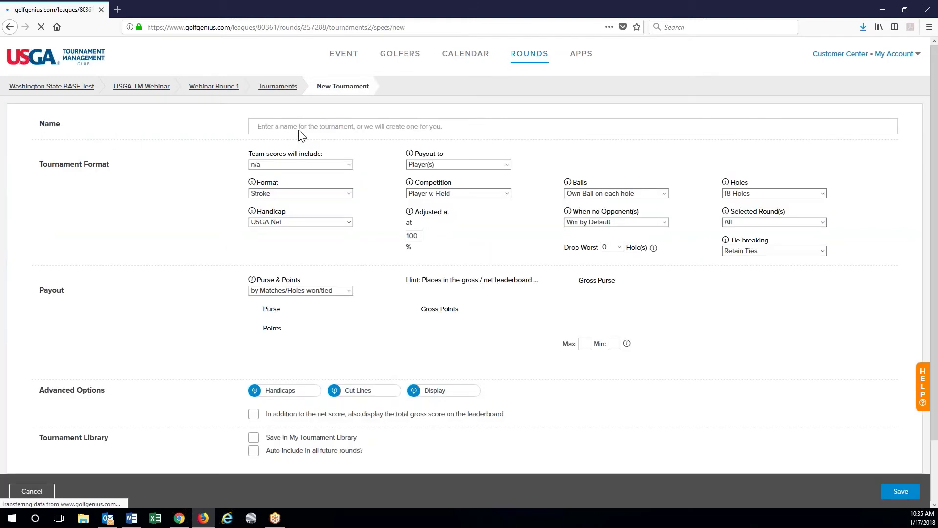
# - Name the tournament 'Stoke Play' with Stroke scoring, Player v. Field competition and 18 holes
pyautogui.write('Stoke Play')
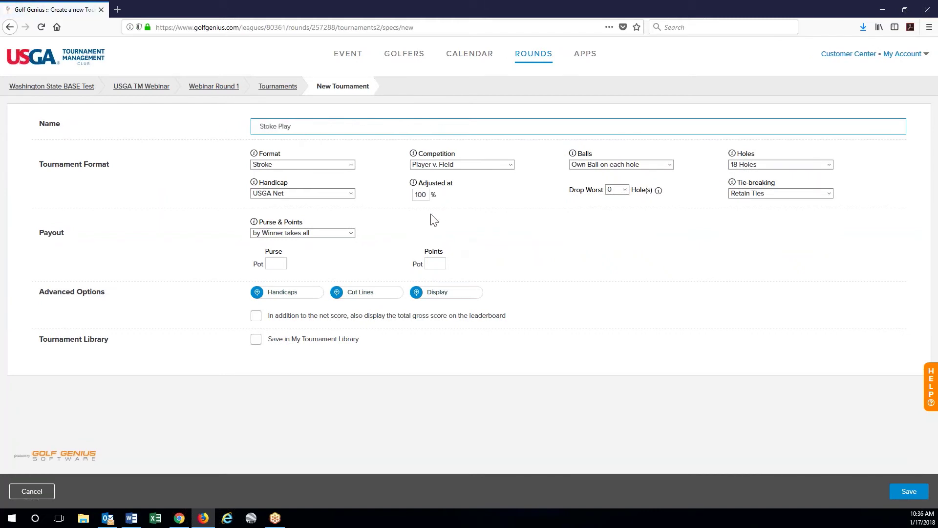
pyautogui.click(355, 166)
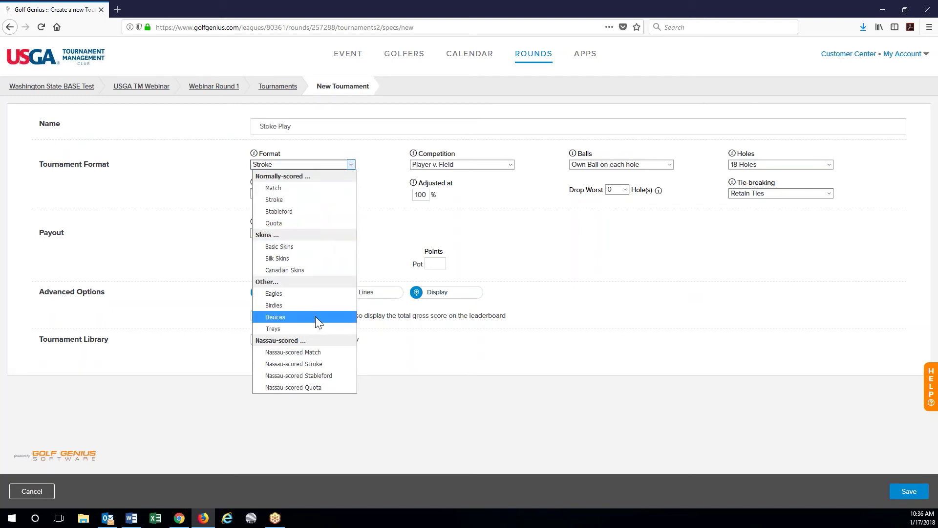
pyautogui.click(315, 199)
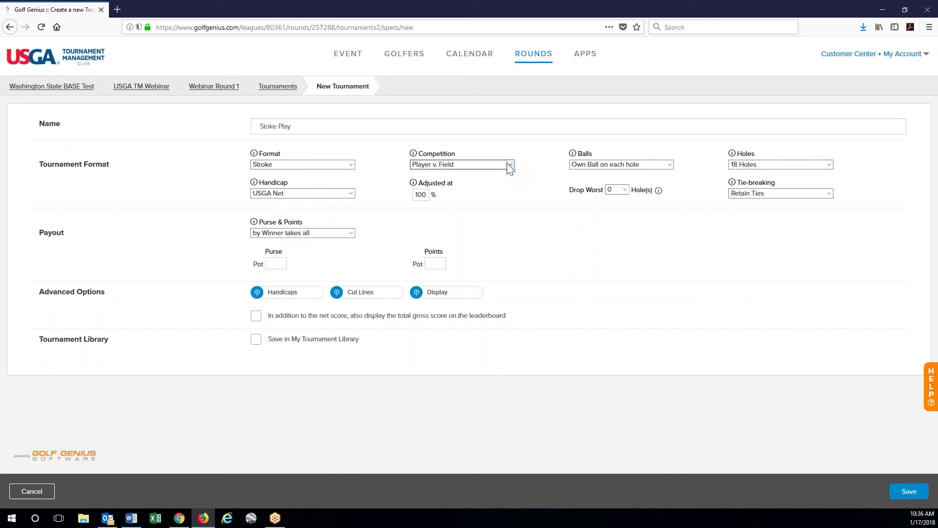
pyautogui.click(597, 165)
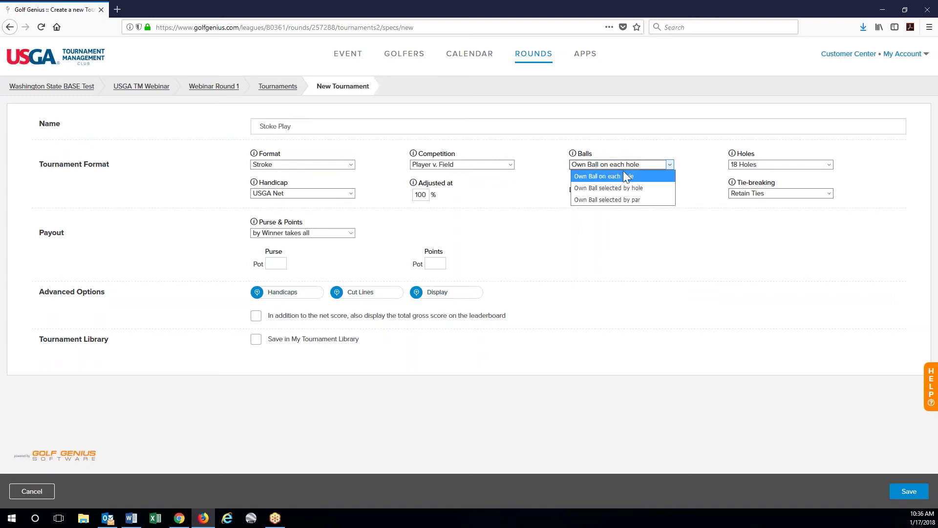
pyautogui.click(511, 165)
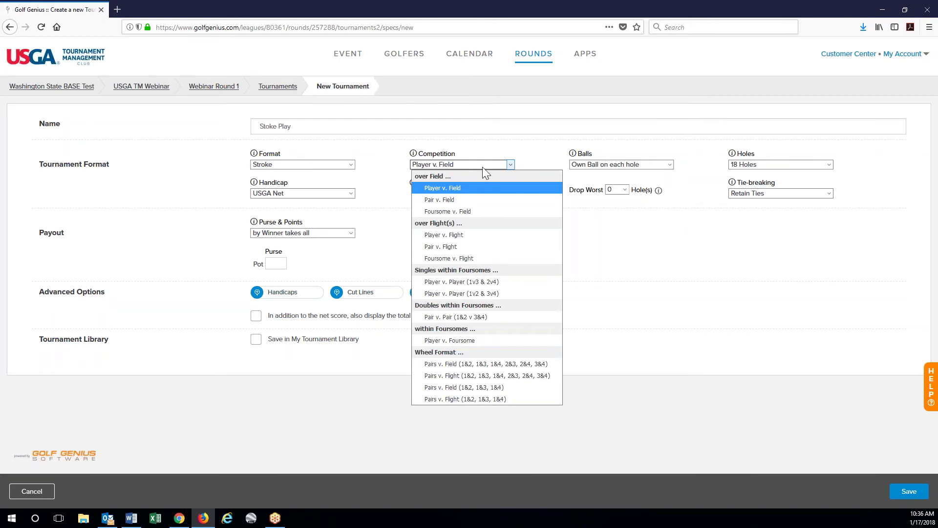
pyautogui.click(479, 209)
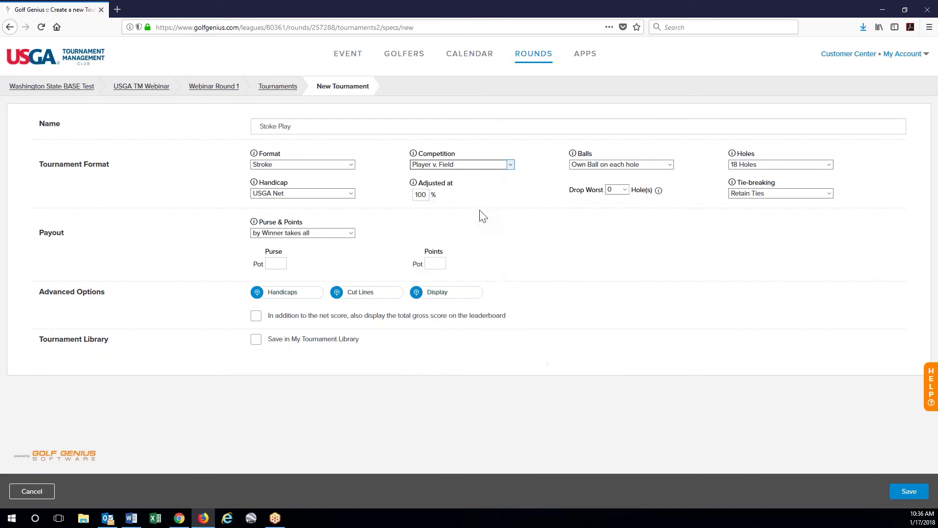
pyautogui.click(603, 165)
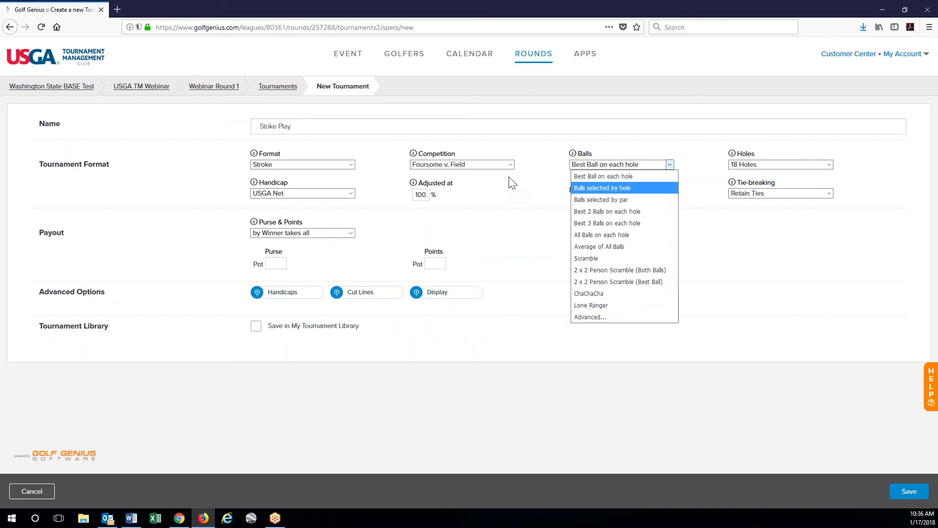
pyautogui.click(536, 179)
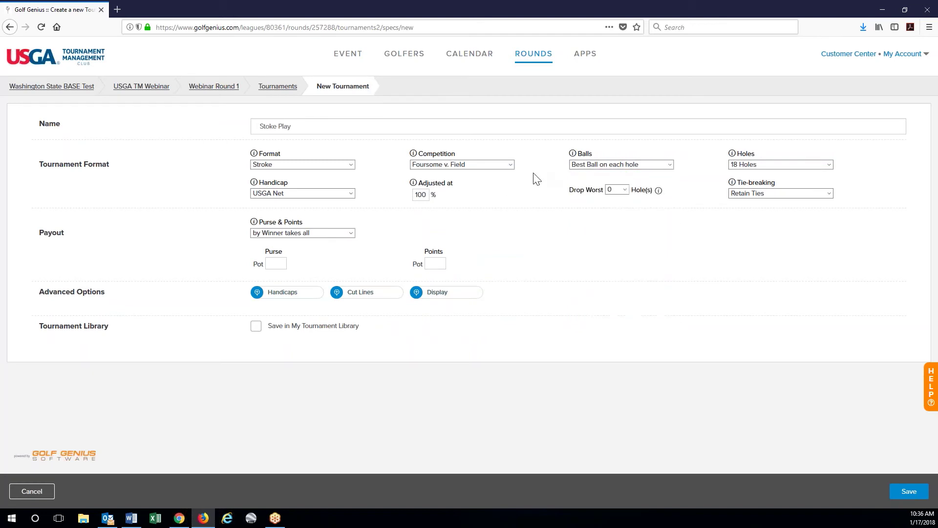
pyautogui.click(508, 167)
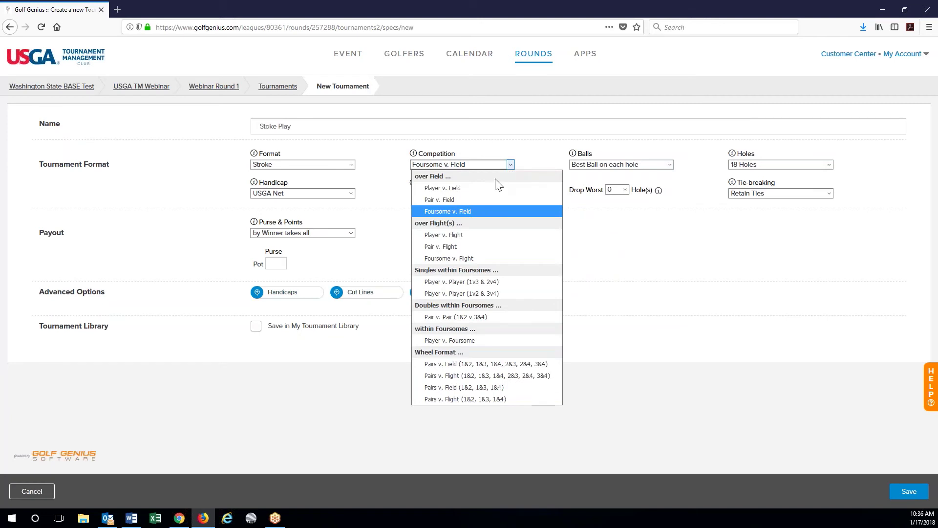
pyautogui.press('Escape')
pyautogui.click(489, 187)
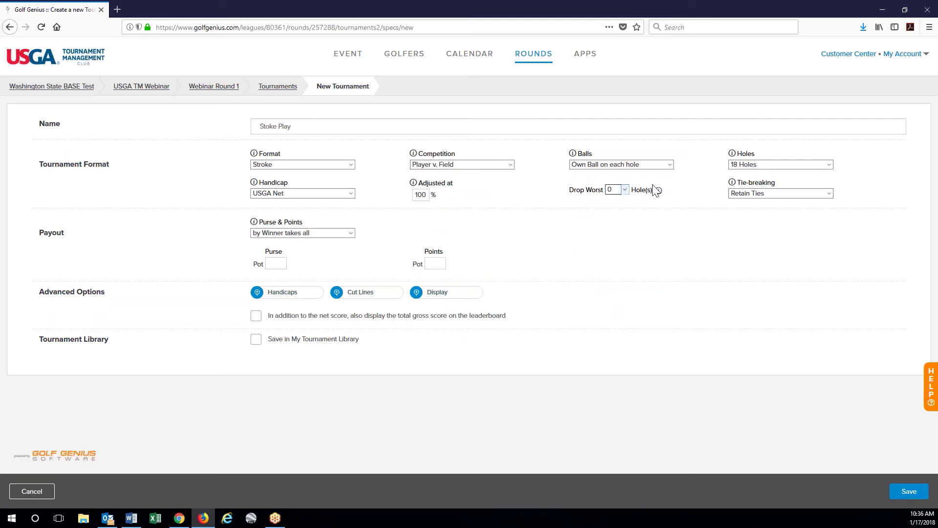
pyautogui.click(757, 165)
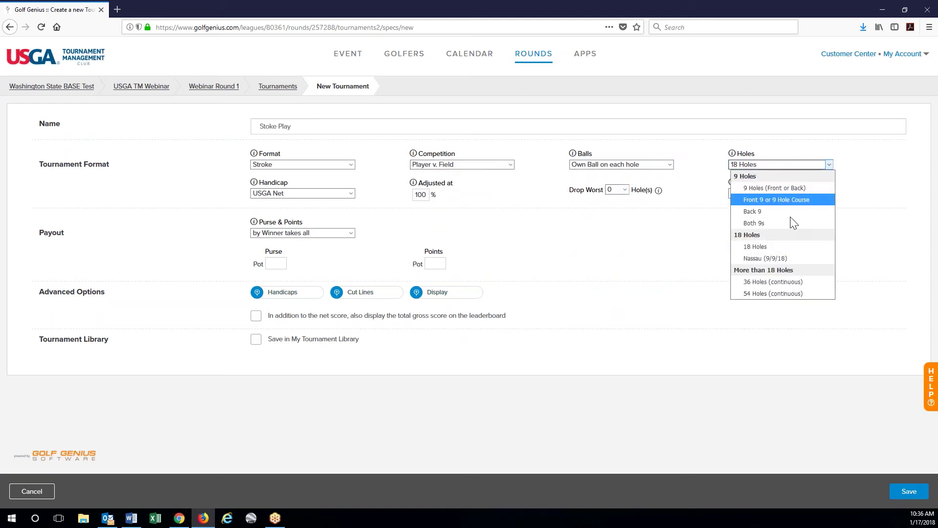
pyautogui.click(637, 240)
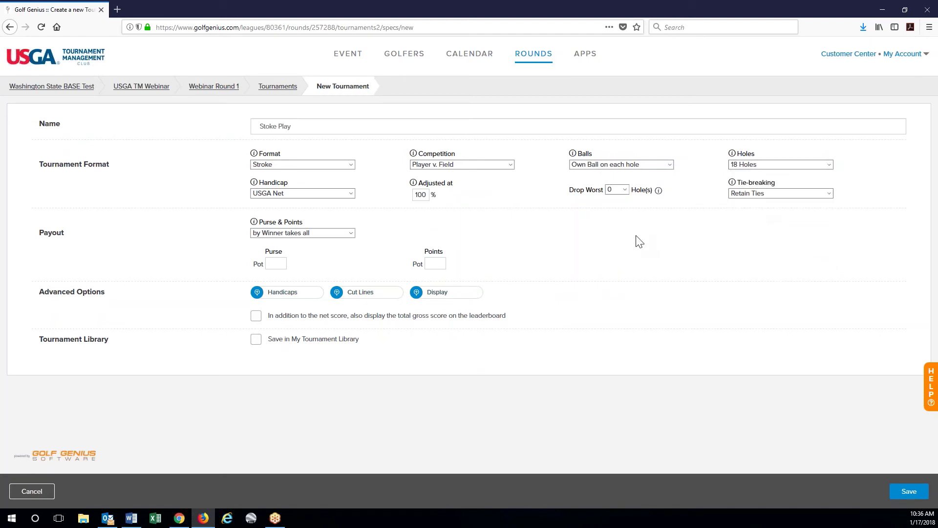
# - Use USGA Net handicaps at a 90% allowance, keep Retain Ties, and expand the Purse & Points choices
pyautogui.click(329, 197)
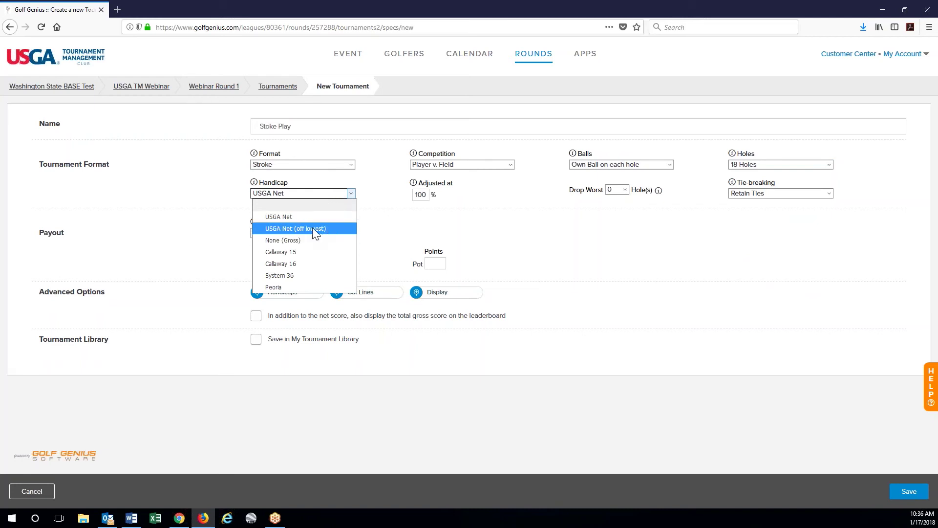
pyautogui.click(383, 211)
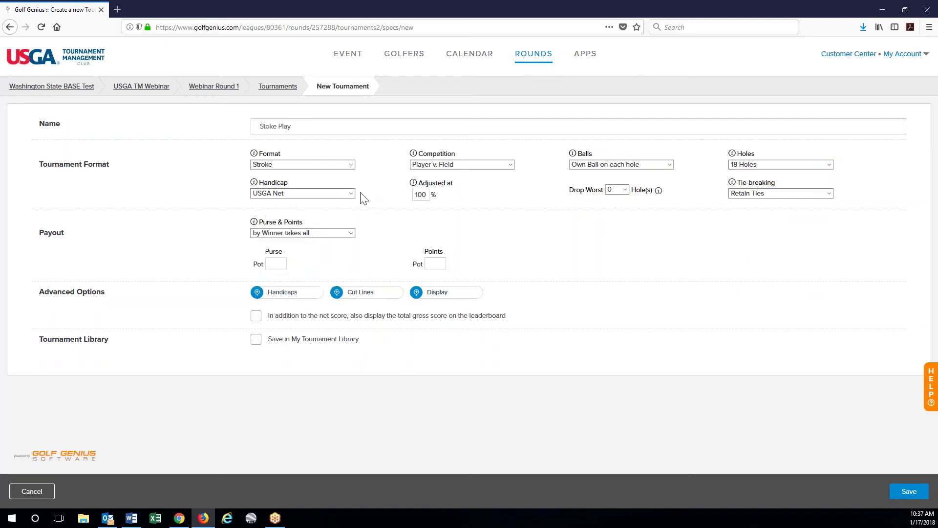
pyautogui.doubleClick(420, 196)
pyautogui.write('90')
pyautogui.click(556, 232)
pyautogui.click(792, 195)
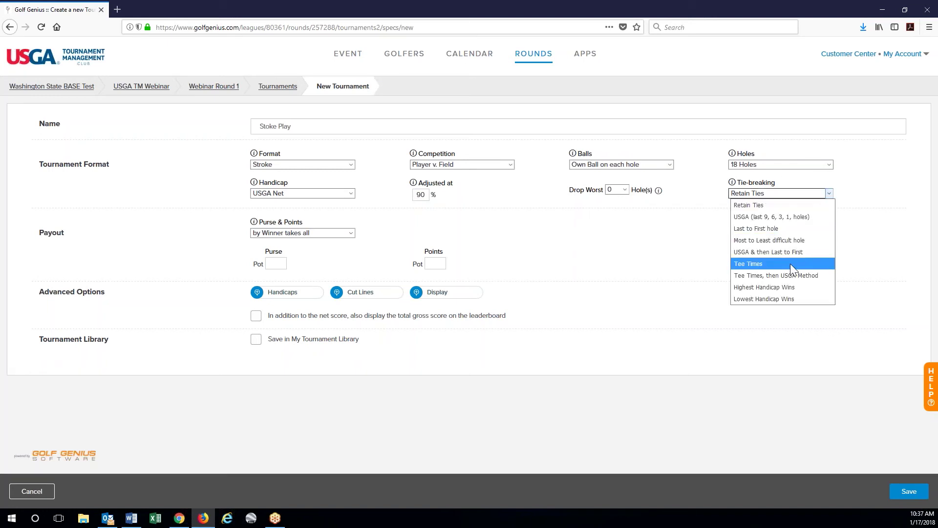
pyautogui.click(635, 259)
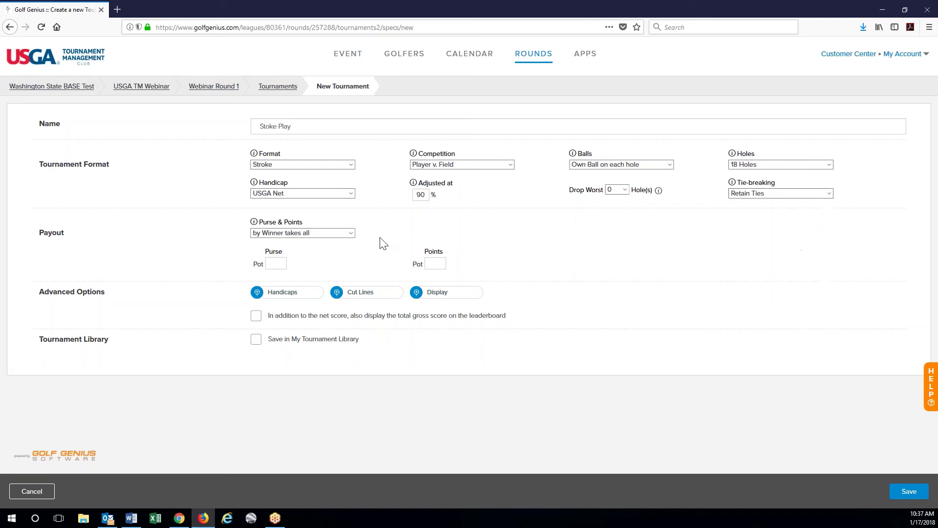
pyautogui.click(277, 232)
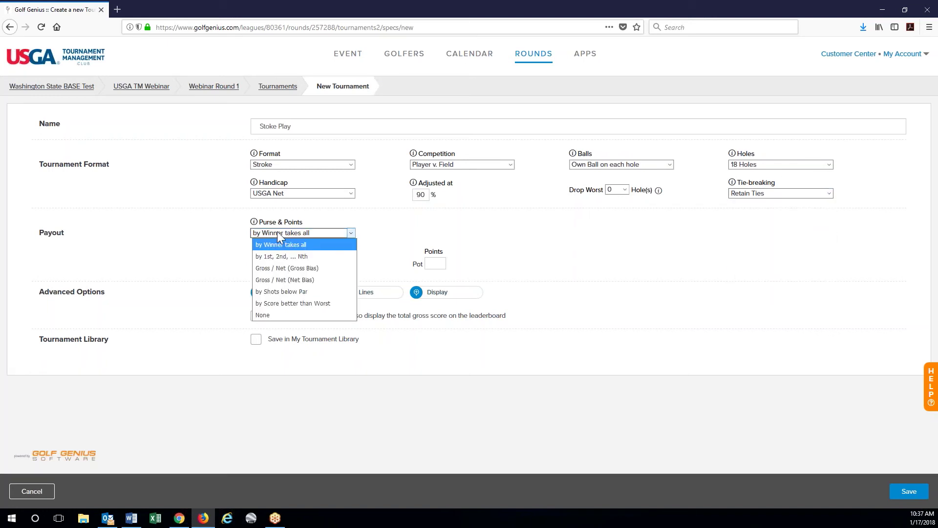
# - Choose Gross / Net (Gross Bias) payout and enter gross purses of 100, 50 and 25
pyautogui.click(321, 270)
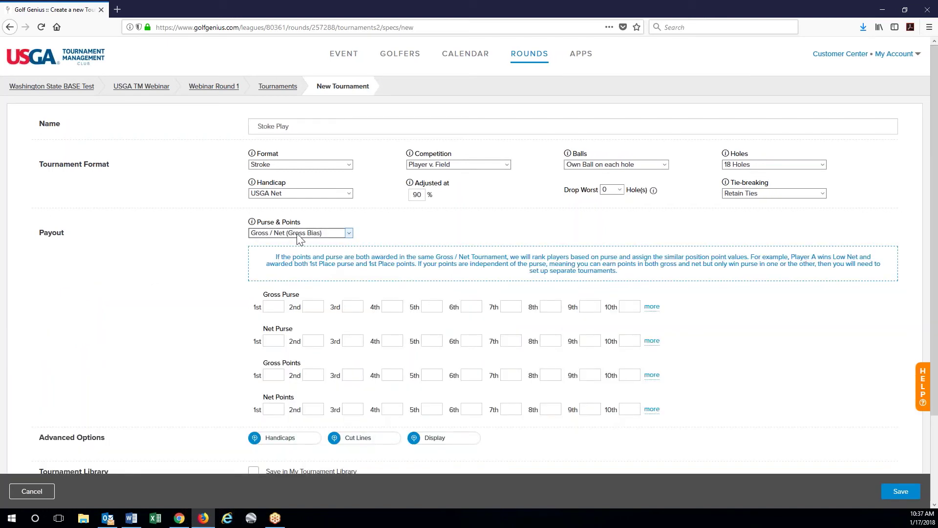
pyautogui.click(274, 307)
pyautogui.write('100')
pyautogui.press('Tab')
pyautogui.write('50')
pyautogui.press('Tab')
pyautogui.write('25')
pyautogui.press('Tab')
# - Enter net purses of 100, 50 and 25 for 1st to 3rd place
pyautogui.click(282, 341)
pyautogui.write('100')
pyautogui.press('Tab')
pyautogui.write('50')
pyautogui.press('Tab')
pyautogui.write('25')
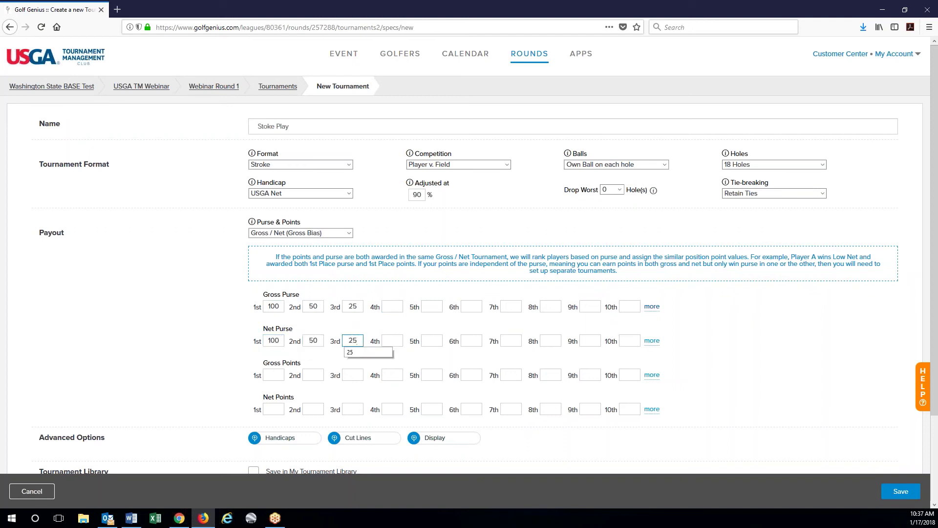
pyautogui.scroll(-2, 855, 300)
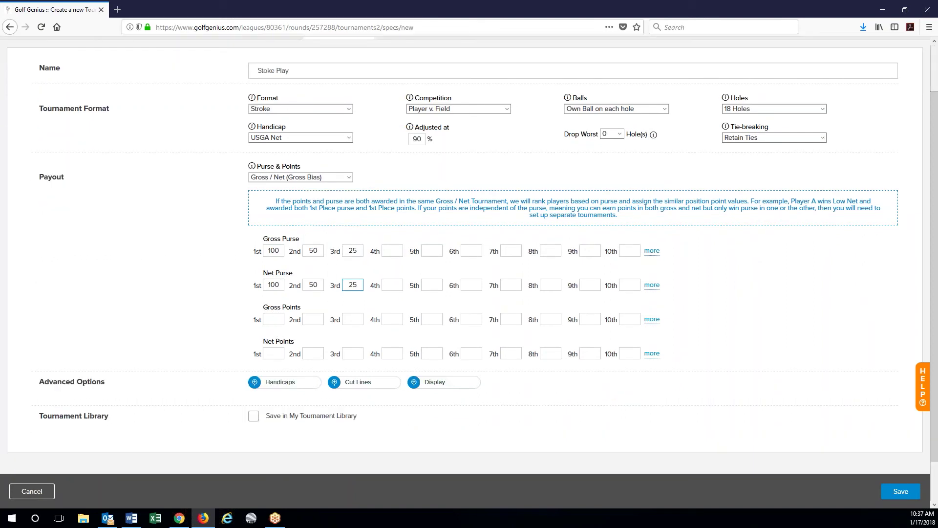
# - Look over the Advanced Handicap Options without changes, then save the Stoke Play tournament
pyautogui.click(266, 386)
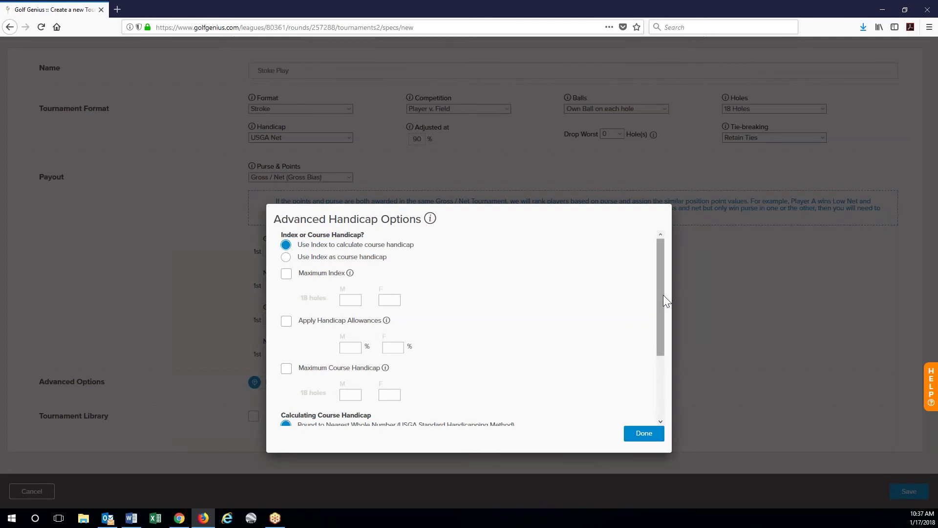
pyautogui.scroll(-4, 661, 318)
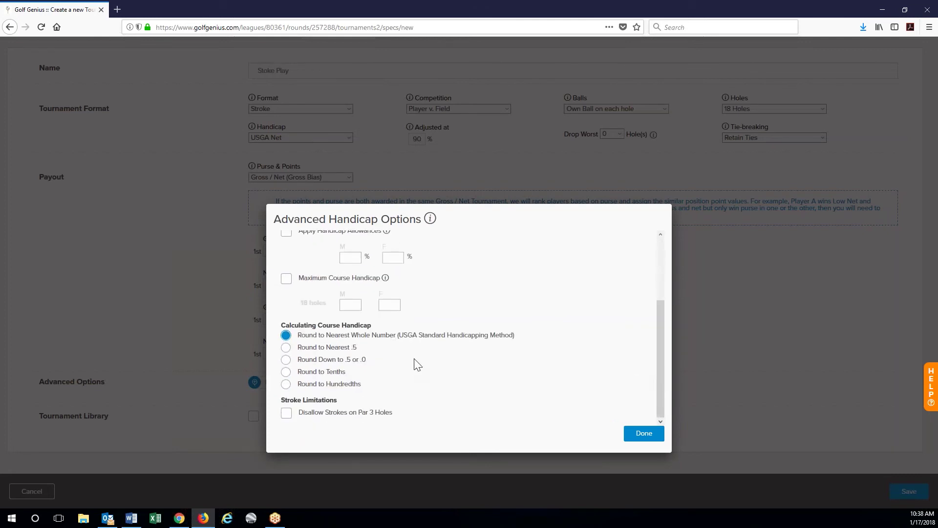
pyautogui.scroll(4, 419, 364)
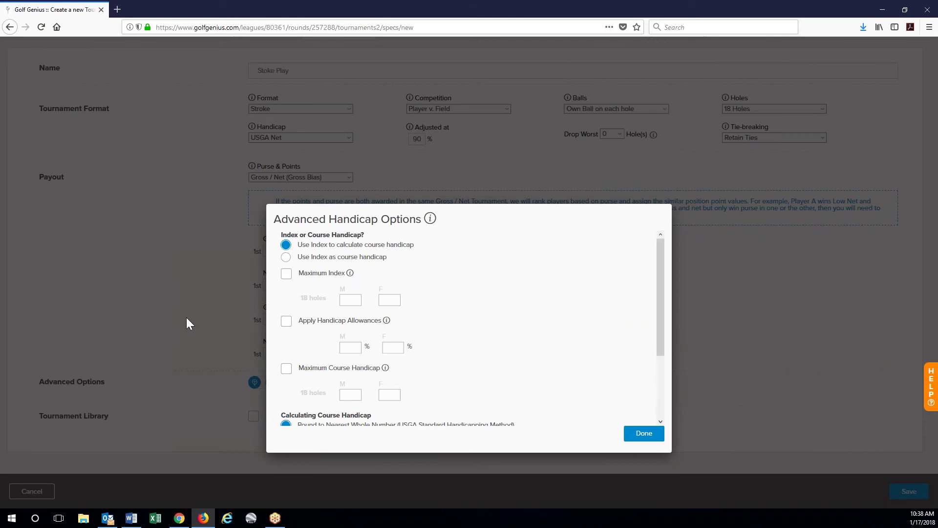
pyautogui.click(647, 434)
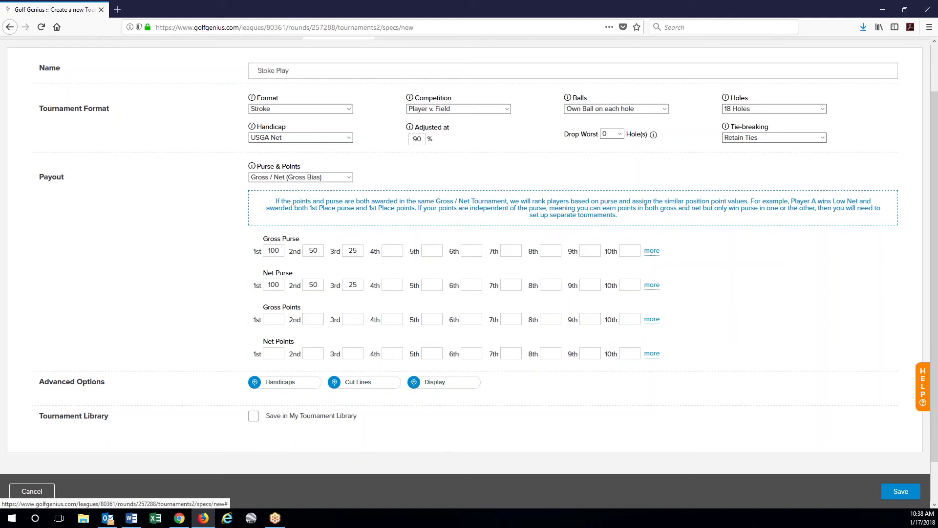
pyautogui.click(901, 491)
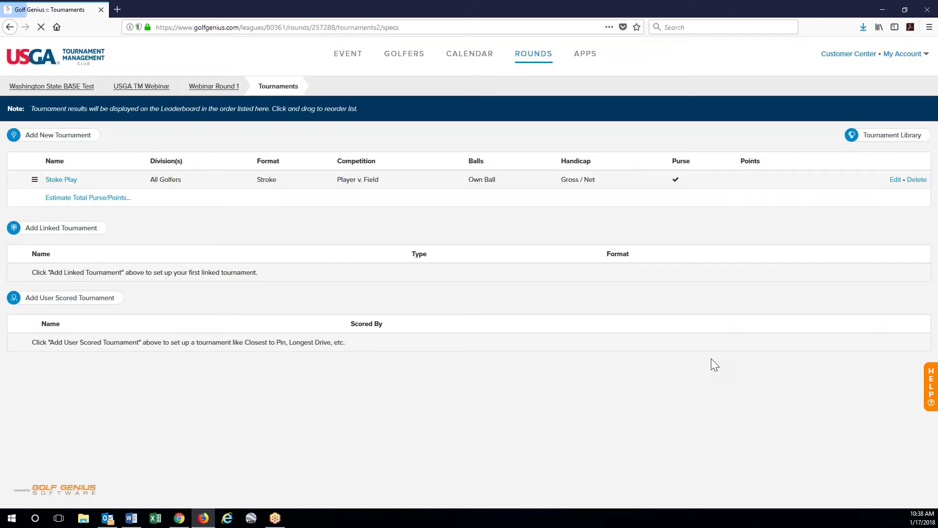
# - Run the Pre-Play Audit for Webinar Round 1, then go to the Print Scorecards page
pyautogui.click(531, 61)
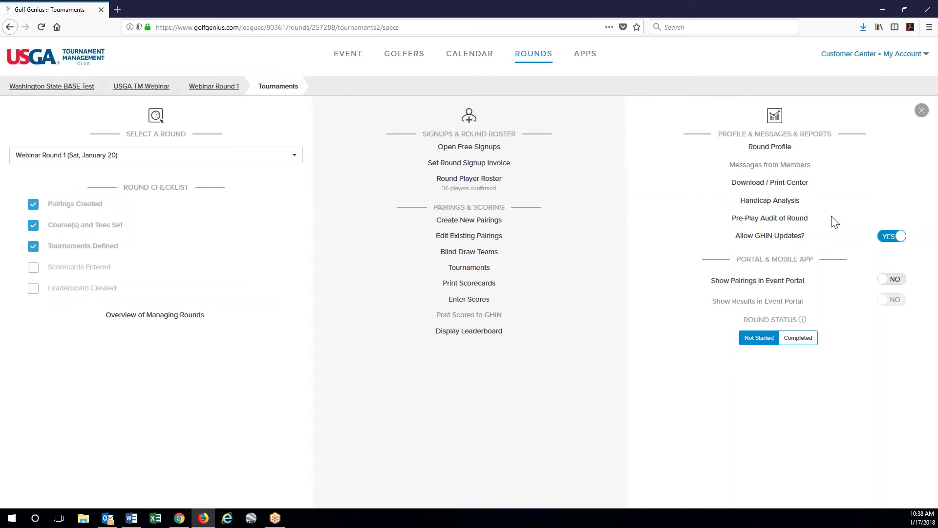
pyautogui.click(794, 219)
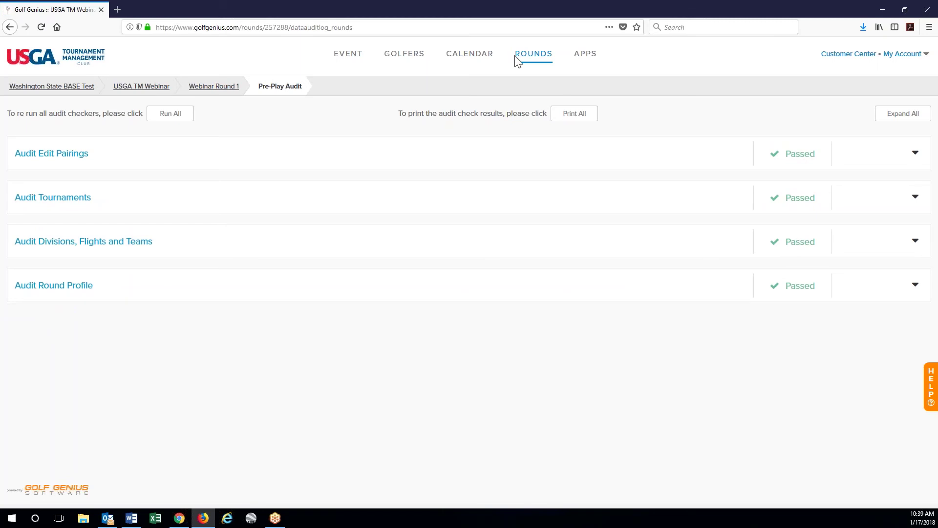
pyautogui.click(527, 61)
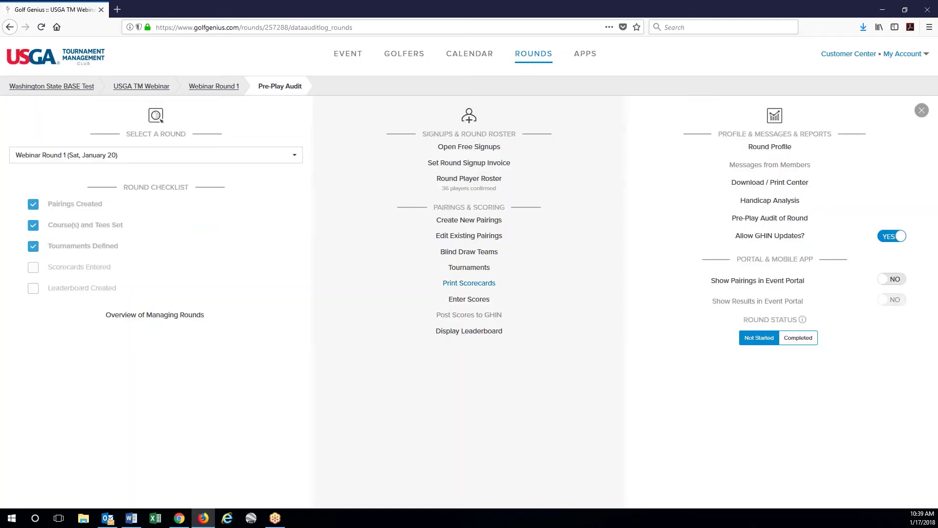
pyautogui.click(478, 288)
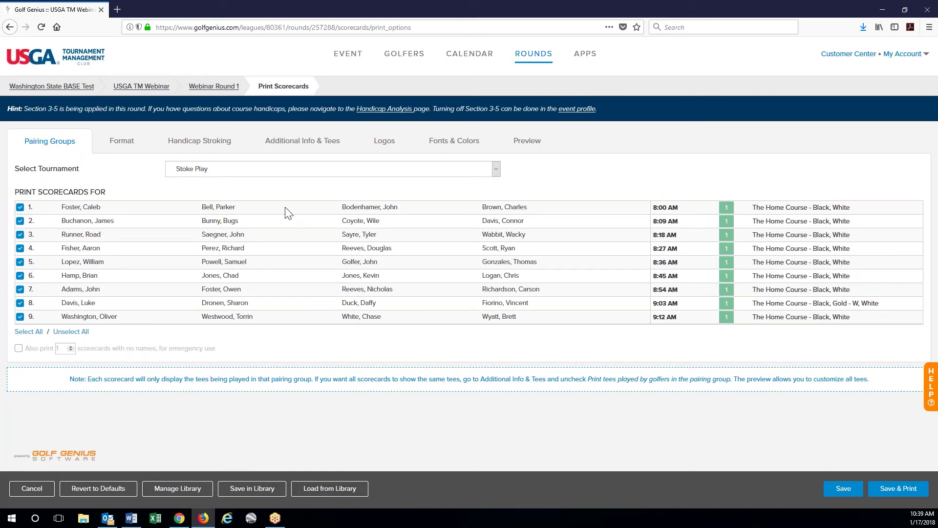
# - Confirm Stoke Play as the tournament for printing all nine pairing groups' scorecards
pyautogui.click(251, 174)
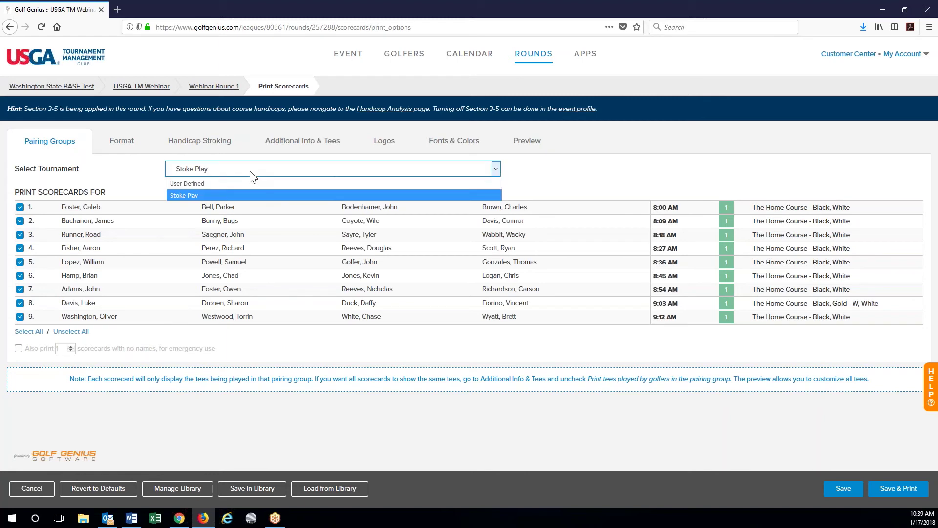
pyautogui.click(223, 195)
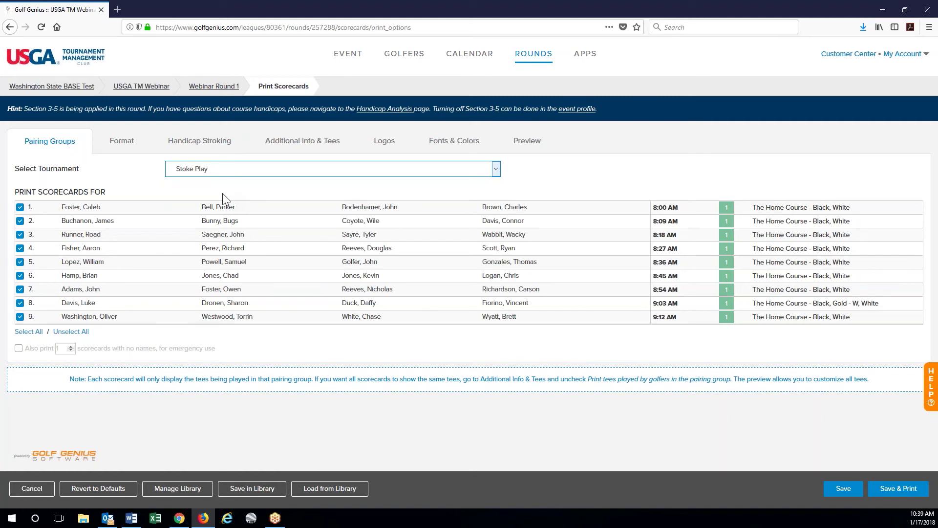
pyautogui.click(239, 172)
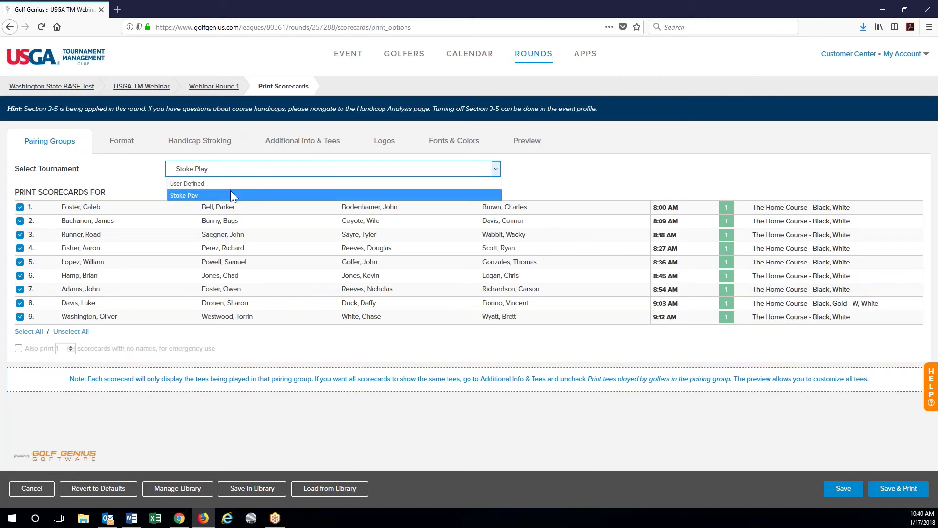
pyautogui.click(232, 194)
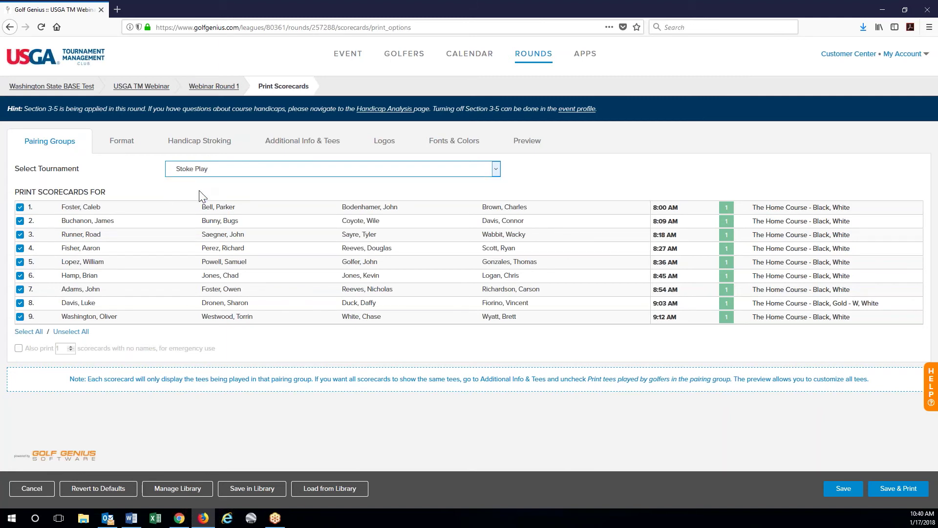
# - On the Format tab, print one player per scorecard
pyautogui.click(128, 149)
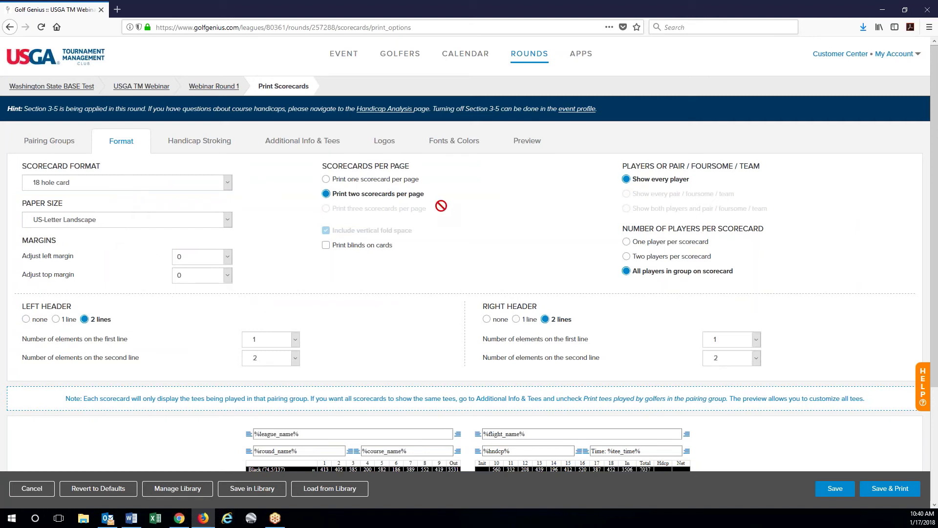
pyautogui.scroll(-1, 402, 201)
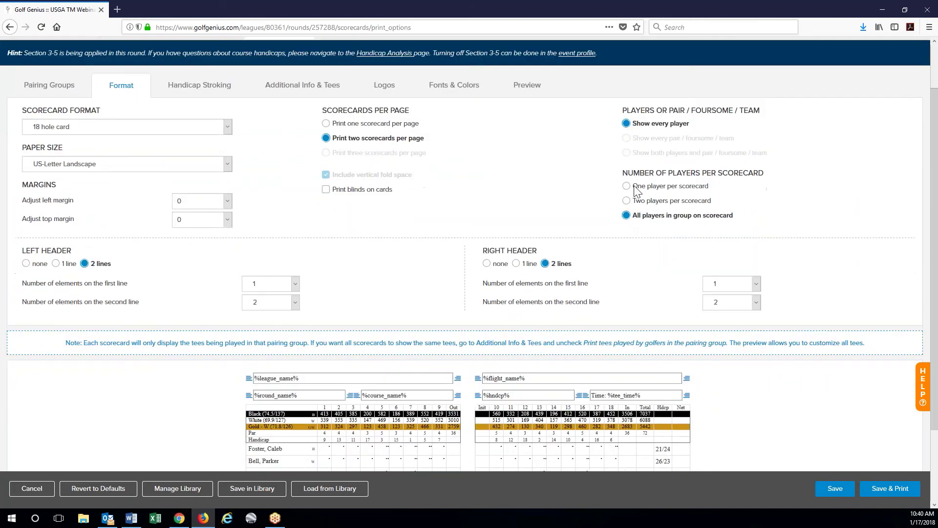
pyautogui.click(626, 188)
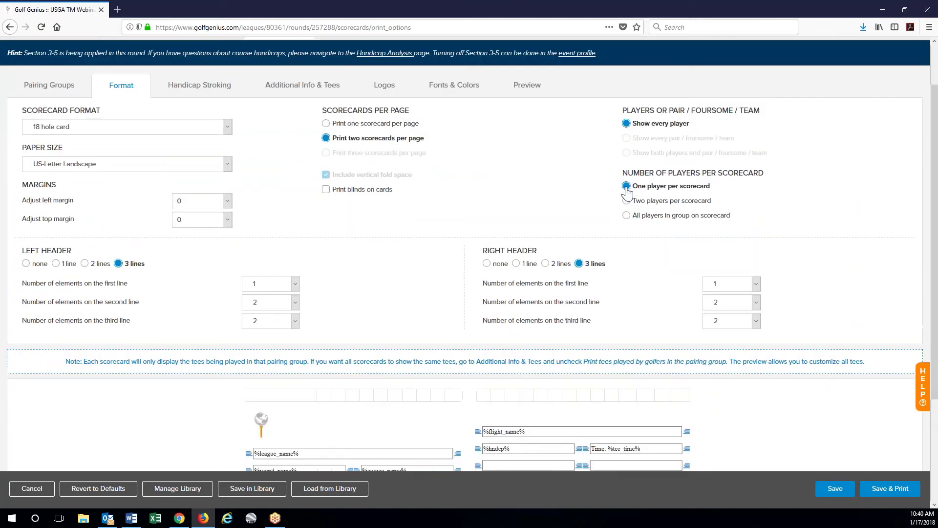
pyautogui.scroll(-2, 421, 226)
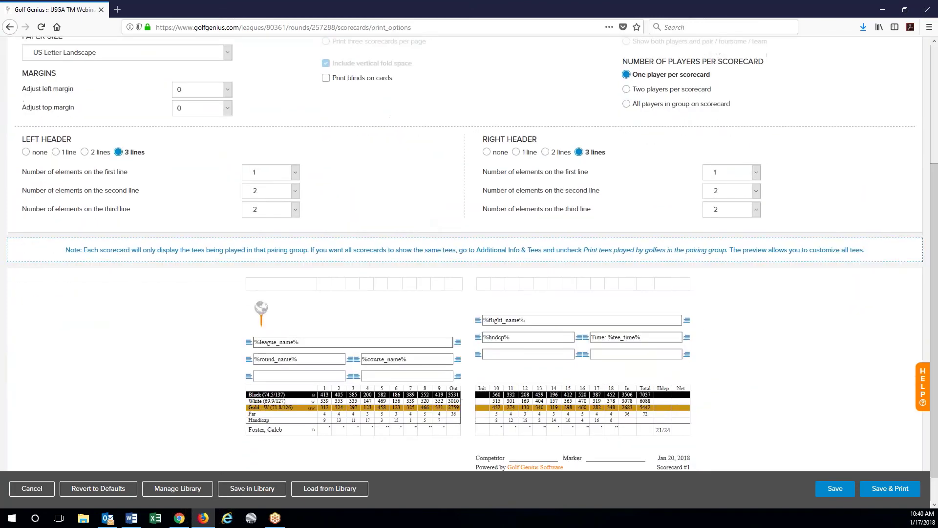
# - Reduce both the left and right scorecard headers to two lines
pyautogui.click(85, 153)
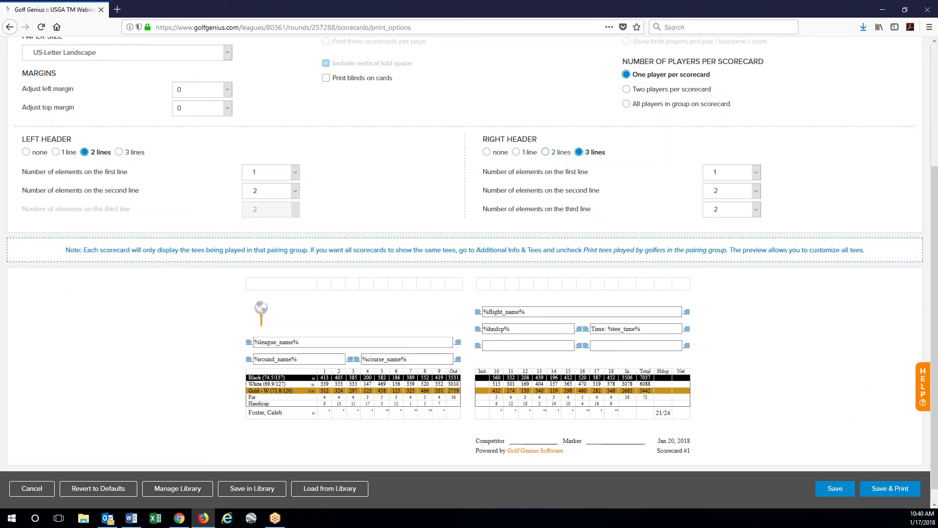
pyautogui.click(545, 152)
pyautogui.click(319, 341)
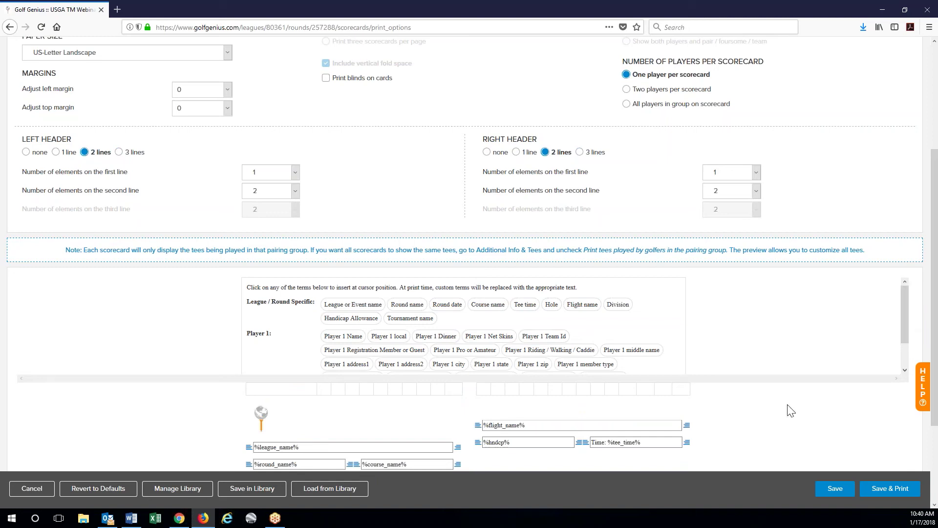
pyautogui.scroll(-3, 791, 411)
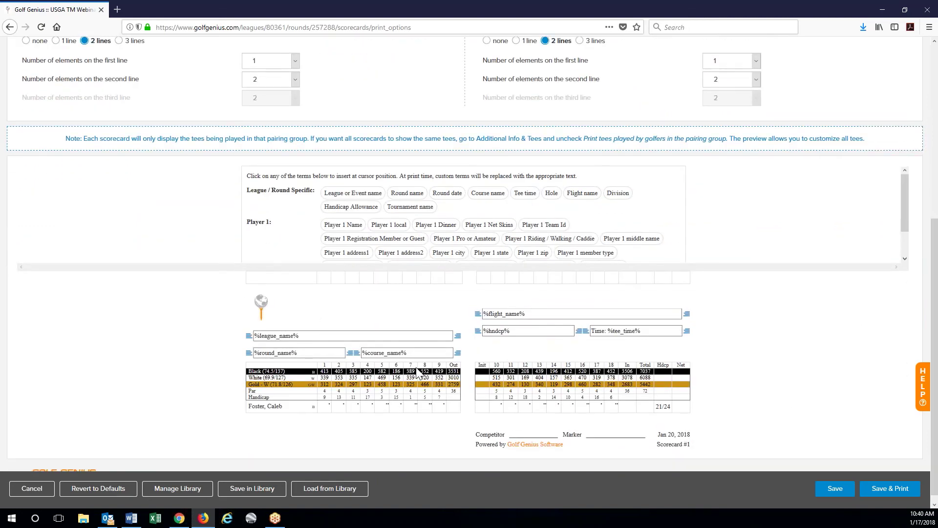
pyautogui.click(421, 352)
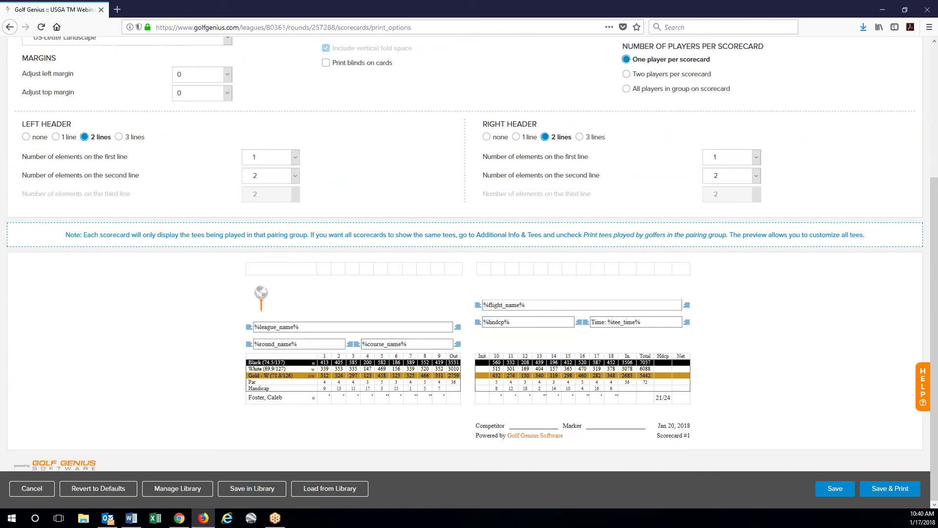
pyautogui.scroll(4, 464, 371)
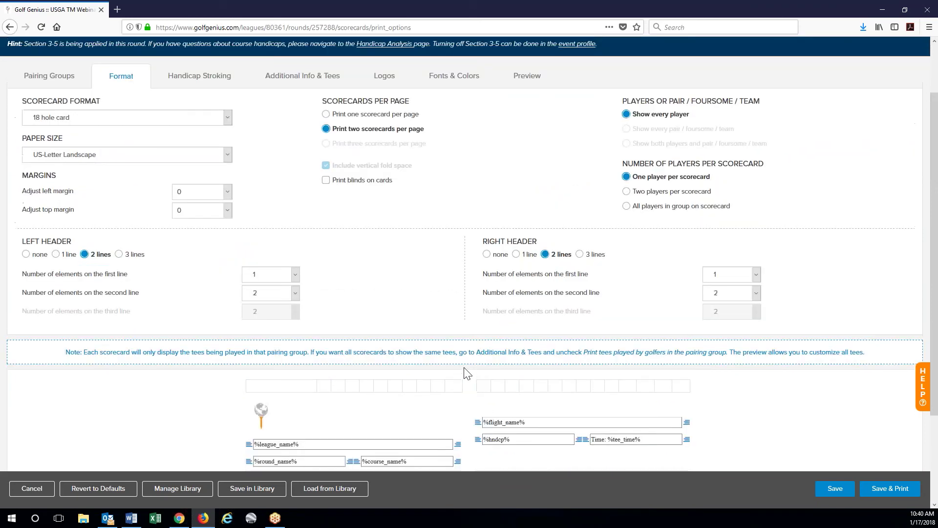
pyautogui.click(218, 128)
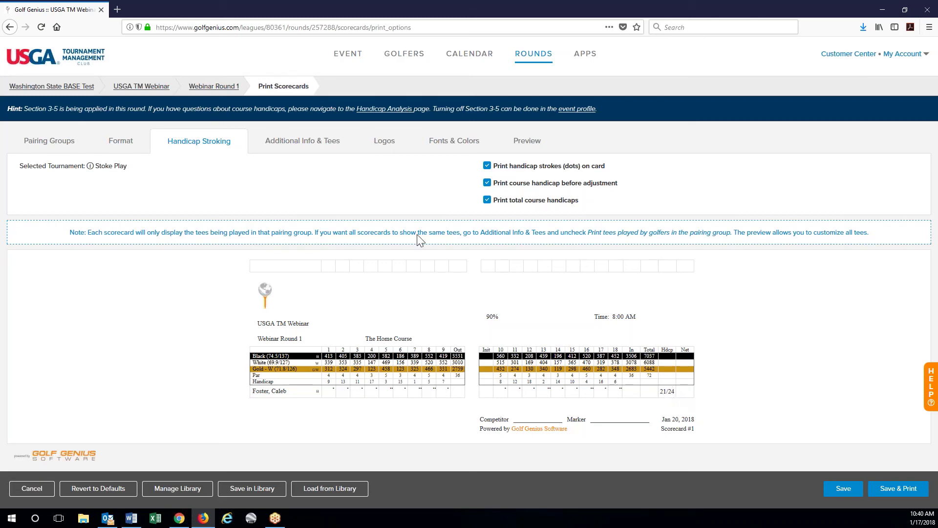
# - Under Additional Info & Tees, add then remove an extra line and include golfers' initials
pyautogui.click(332, 142)
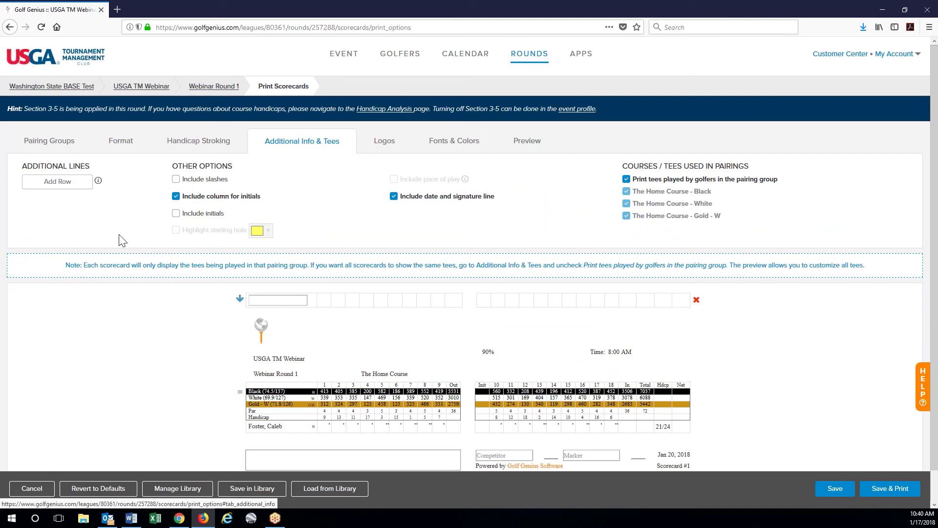
pyautogui.scroll(-1, 107, 243)
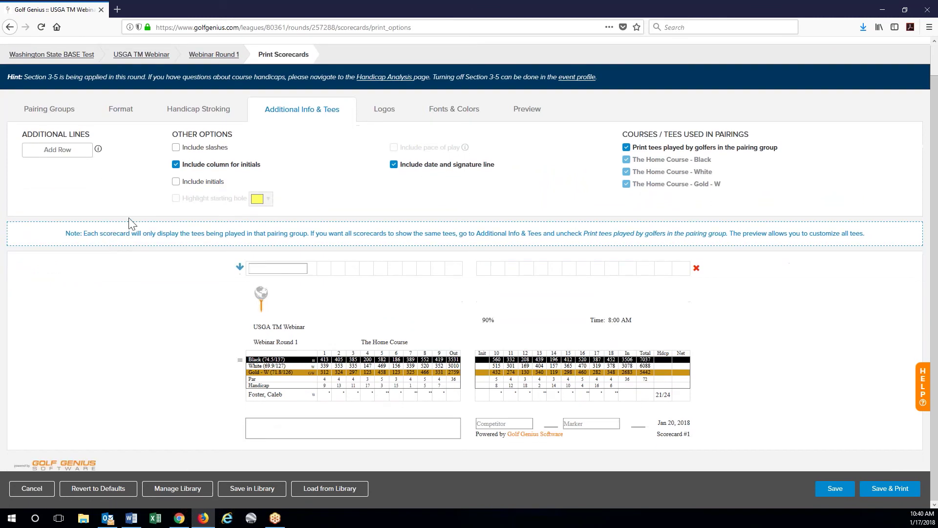
pyautogui.click(62, 156)
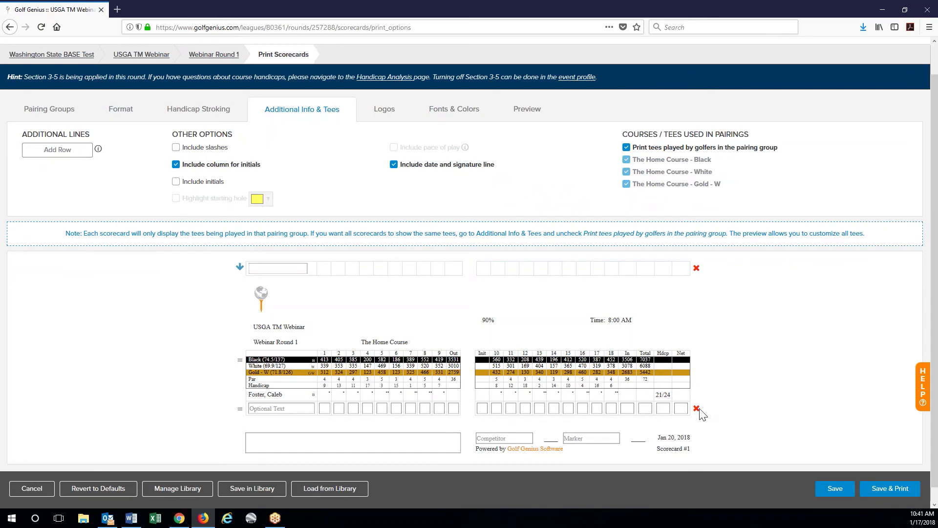
pyautogui.click(696, 408)
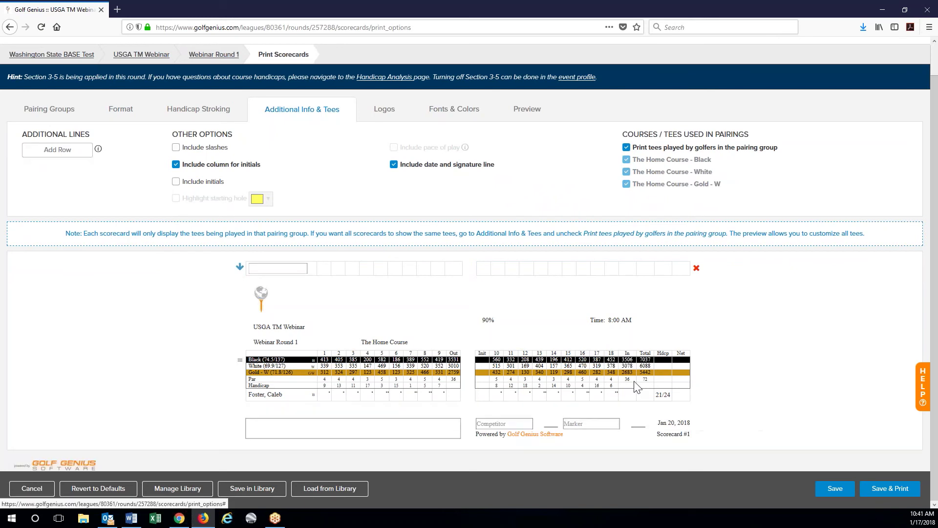
pyautogui.click(215, 182)
pyautogui.click(379, 113)
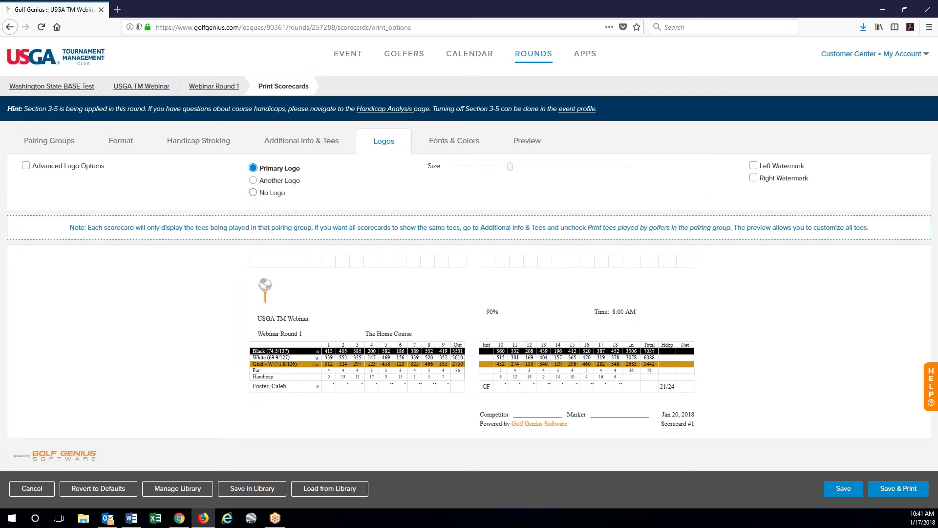
# - Choose No Logo for the scorecards and preview the first Webinar Round 1 card
pyautogui.click(253, 193)
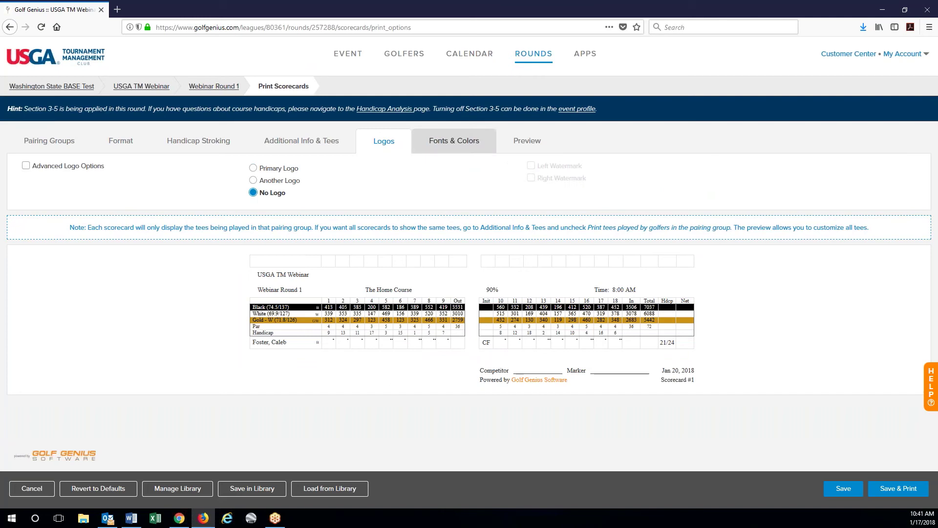
pyautogui.click(477, 141)
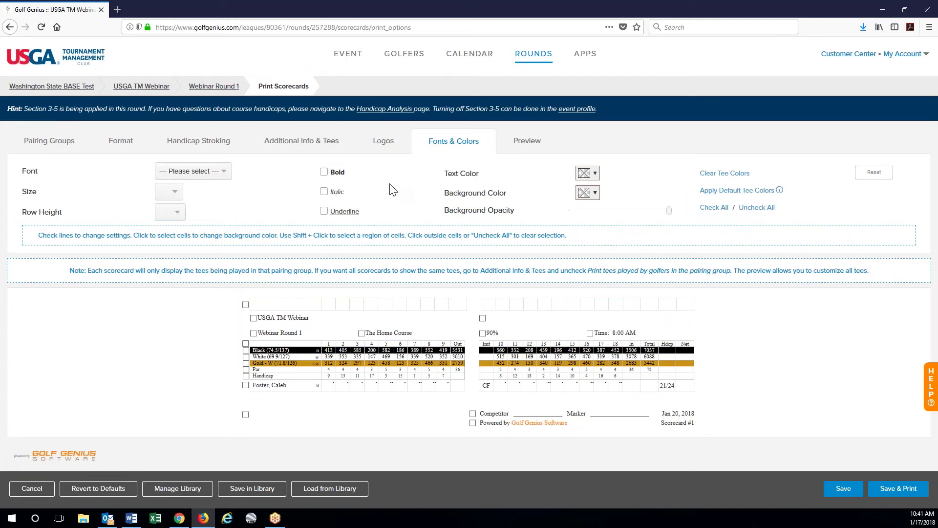
pyautogui.click(527, 141)
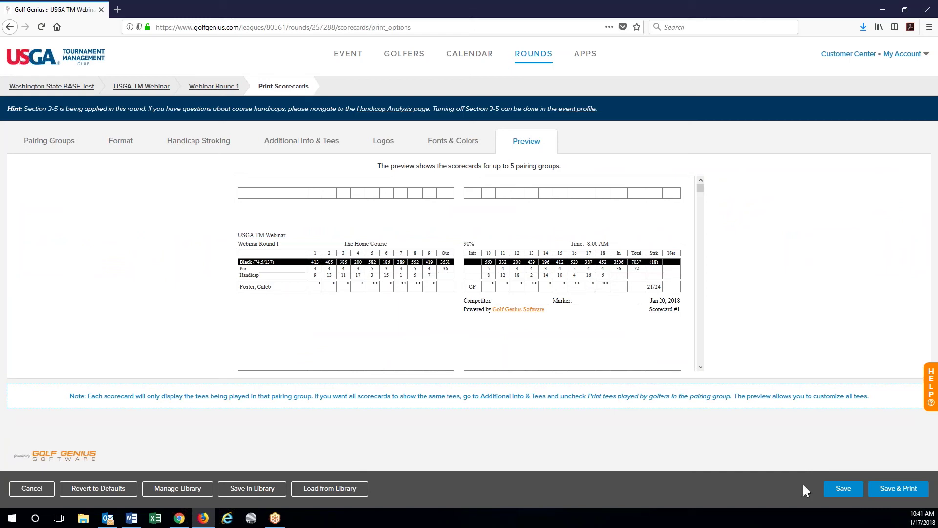
# - Use Save & Print to save settings and generate the scorecard PDF
pyautogui.click(893, 494)
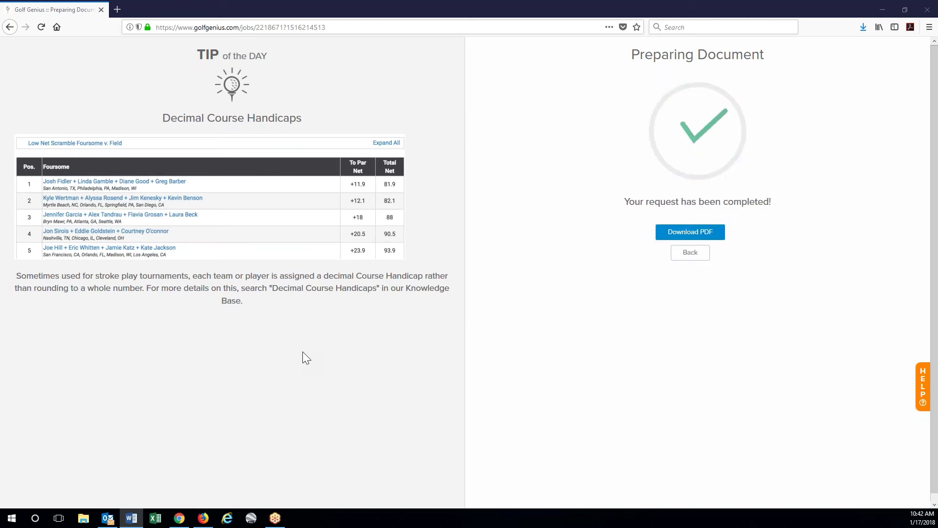
# - Open the generated scorecards PDF in Firefox and send it to Adobe Acrobat DC
pyautogui.click(704, 236)
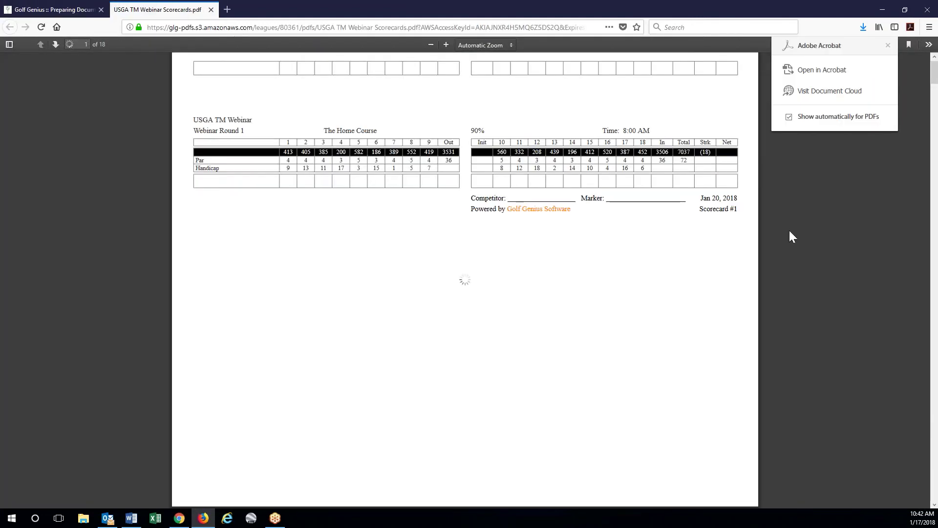
pyautogui.click(888, 45)
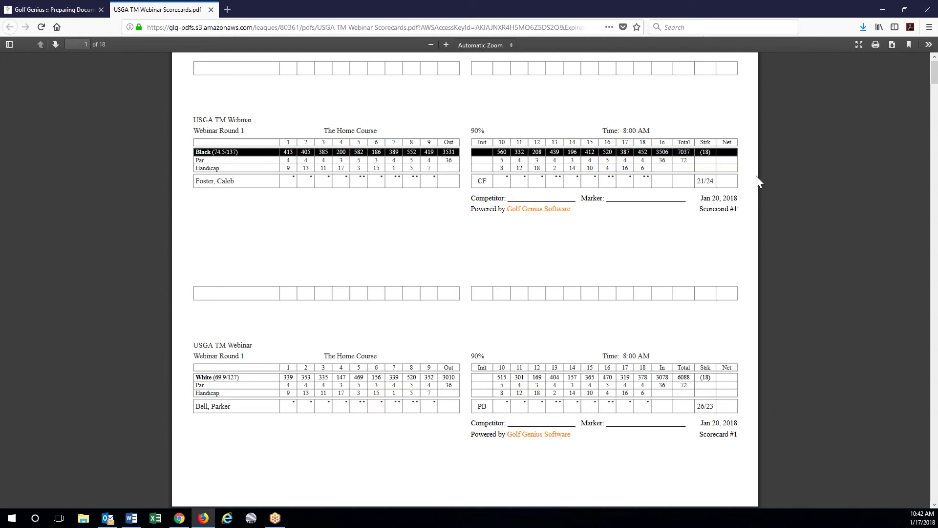
pyautogui.click(891, 45)
pyautogui.click(358, 239)
# - Open USGA.pdf in Acrobat, review its print settings, cancel printing, and close Acrobat
pyautogui.click(530, 336)
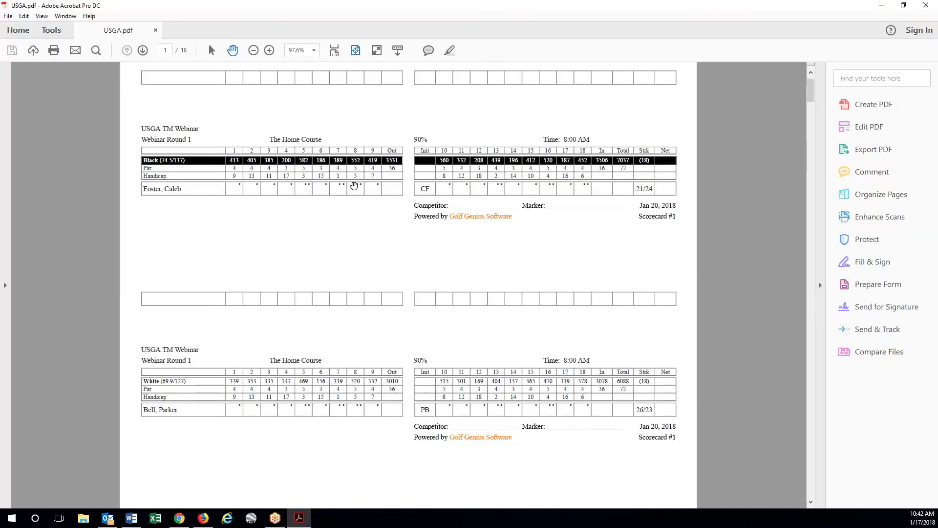
pyautogui.click(53, 51)
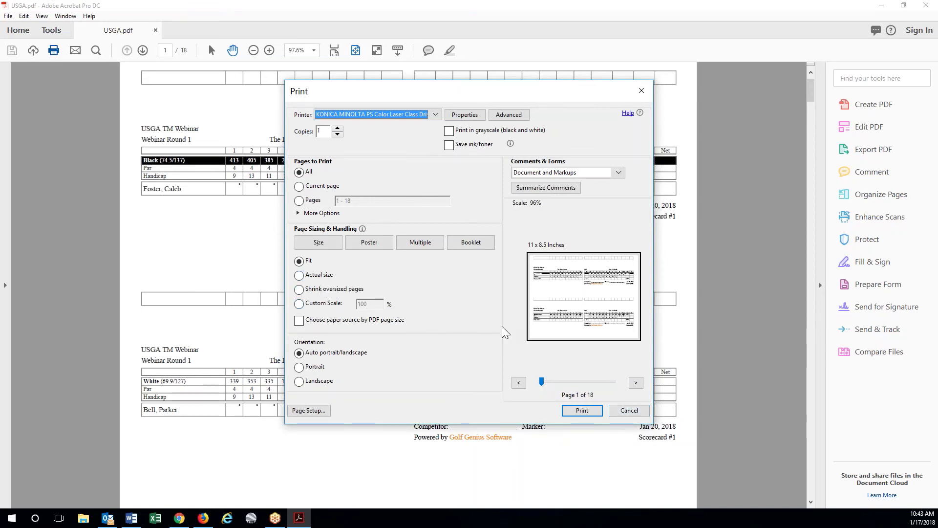
pyautogui.click(629, 409)
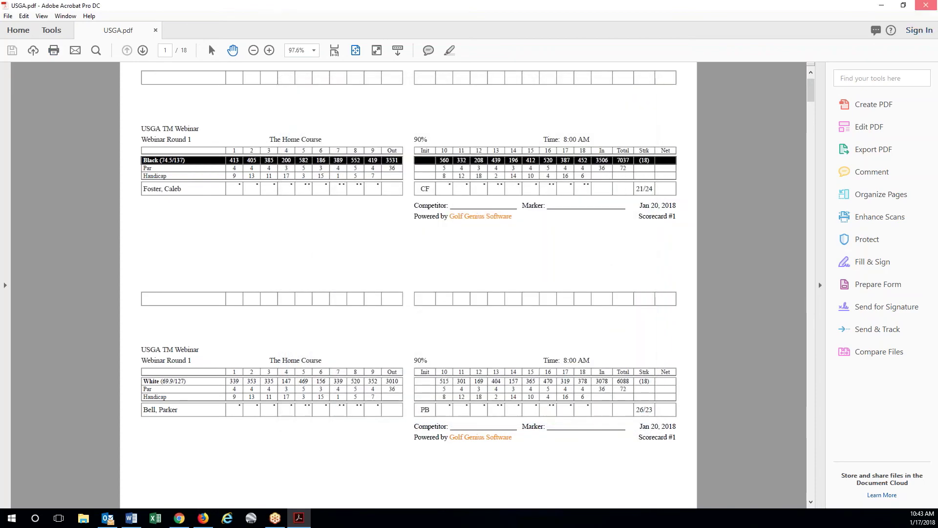
pyautogui.click(926, 5)
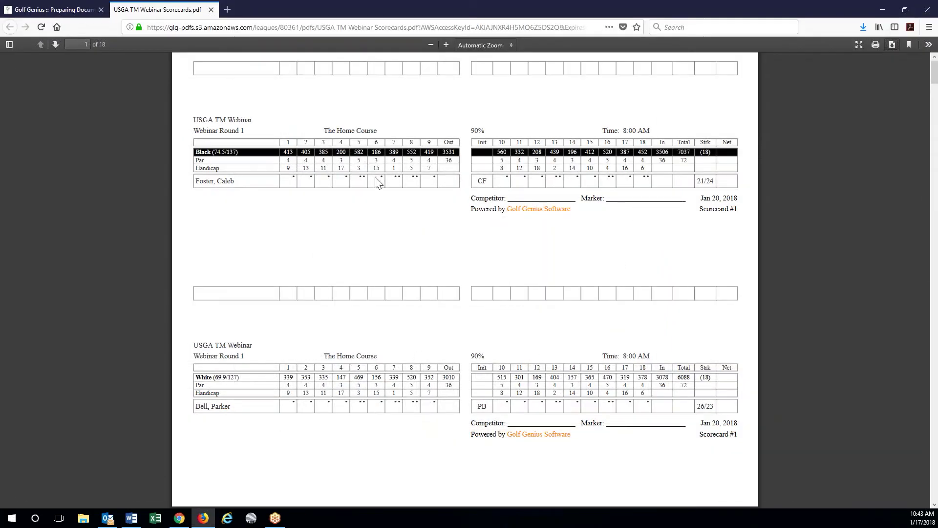
# - Close the PDF tab, go back to Webinar Round 1's Print Scorecards page, and show the ROUNDS menu
pyautogui.click(211, 10)
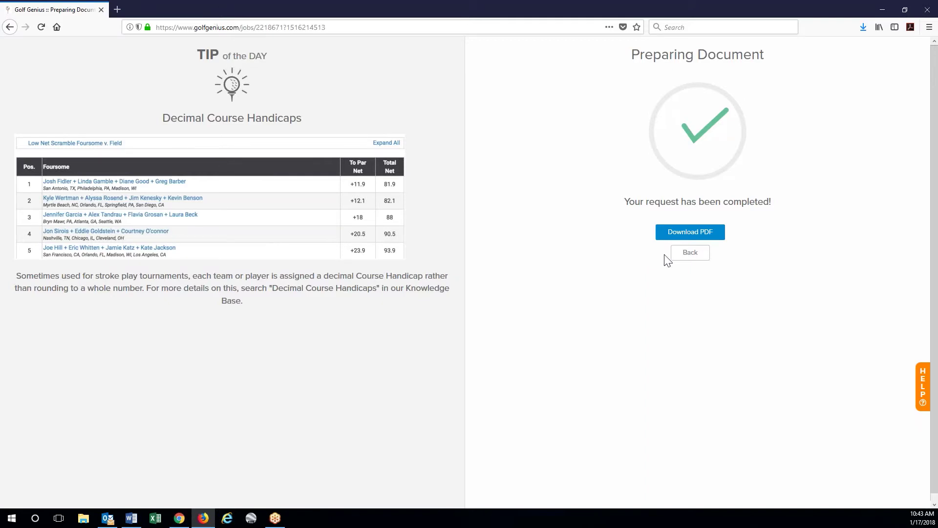
pyautogui.click(700, 262)
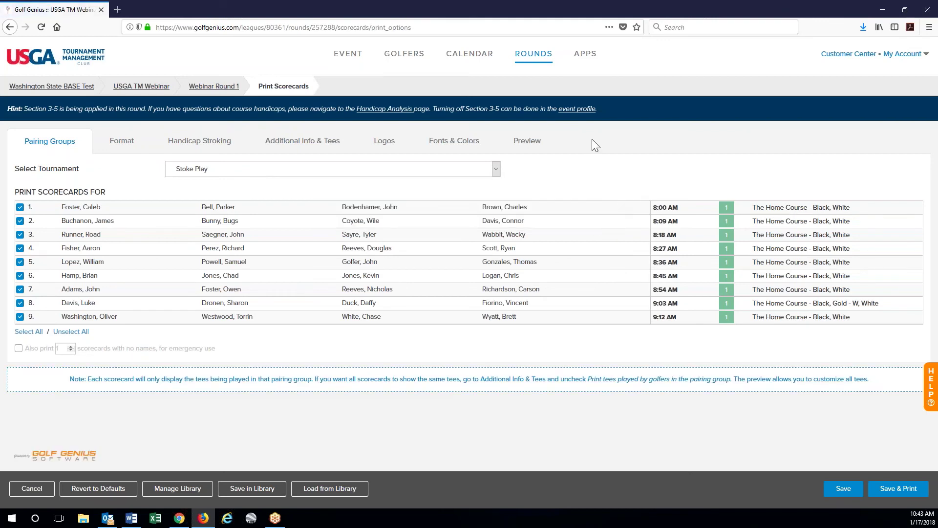
pyautogui.click(539, 57)
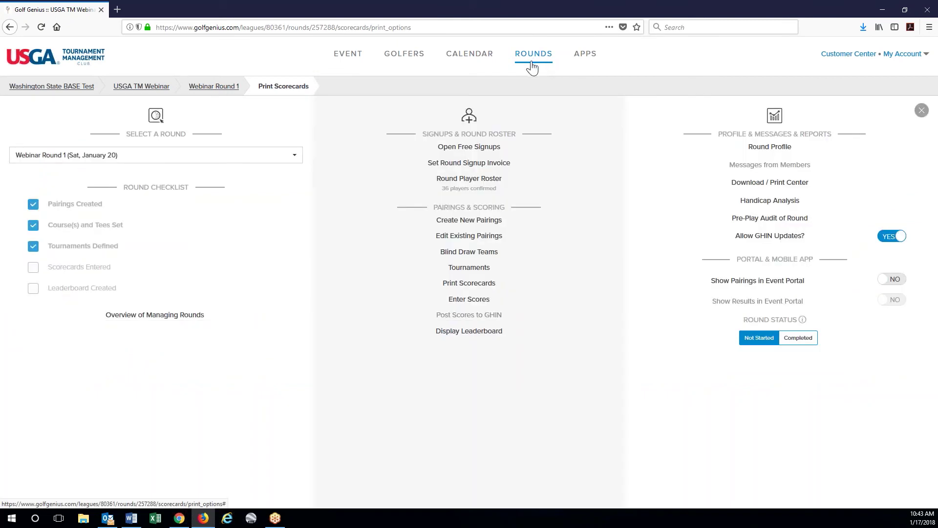
# - Expand the Handicap Analysis explanation of the first Black-tee golfer's 24-stroke course handicap
pyautogui.click(755, 204)
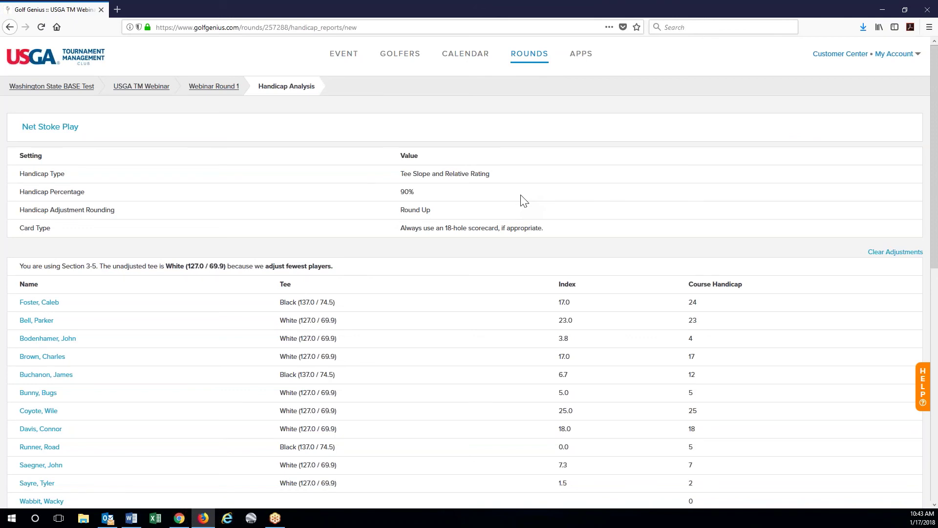
pyautogui.scroll(-1, 521, 199)
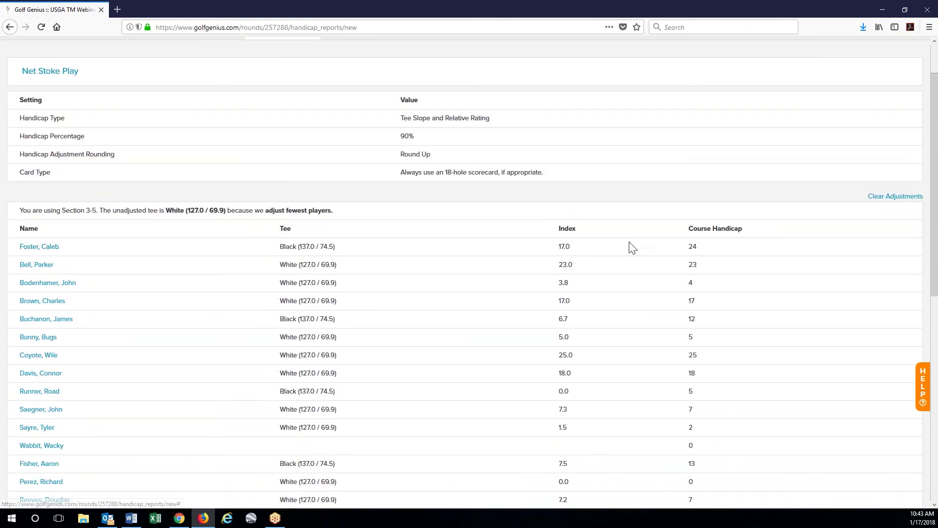
pyautogui.click(34, 247)
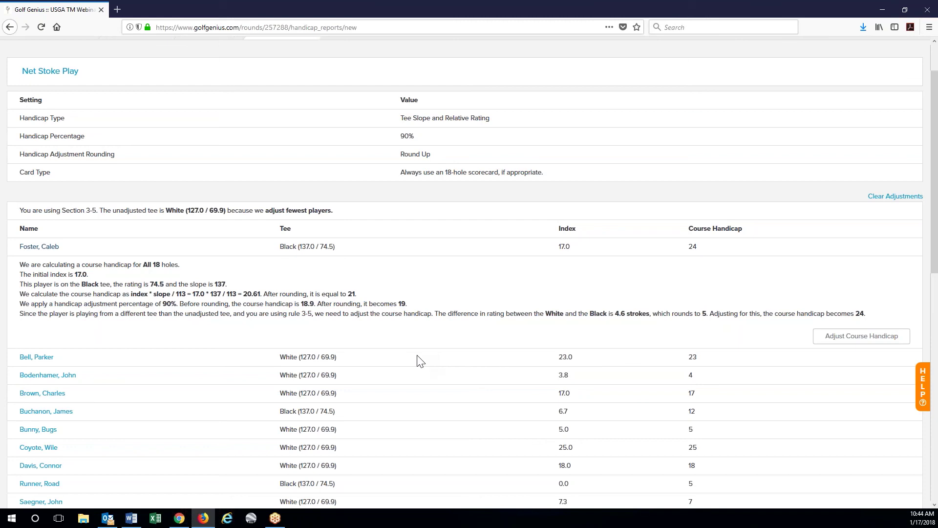
pyautogui.scroll(2, 419, 360)
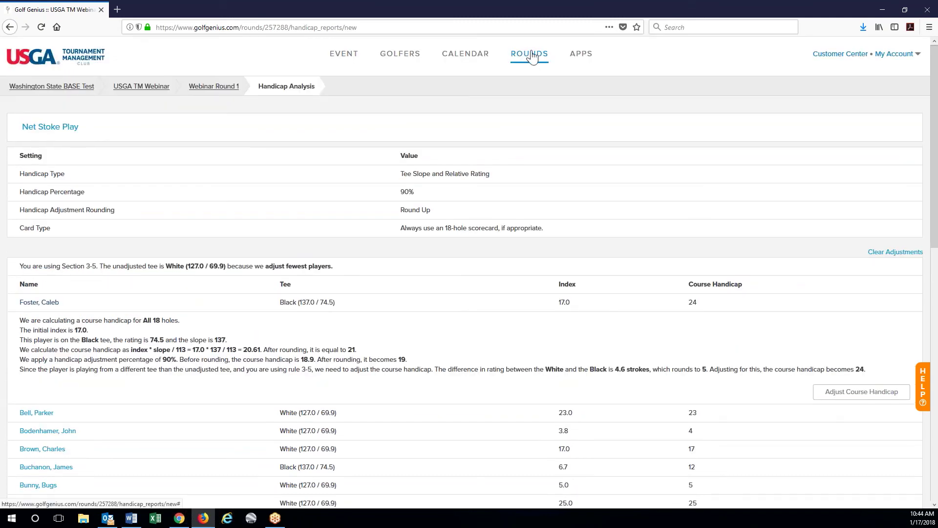
# - Fill all nine Stoke Play groups' scorecards with random scores from the Enter Scores page
pyautogui.click(532, 54)
pyautogui.click(476, 303)
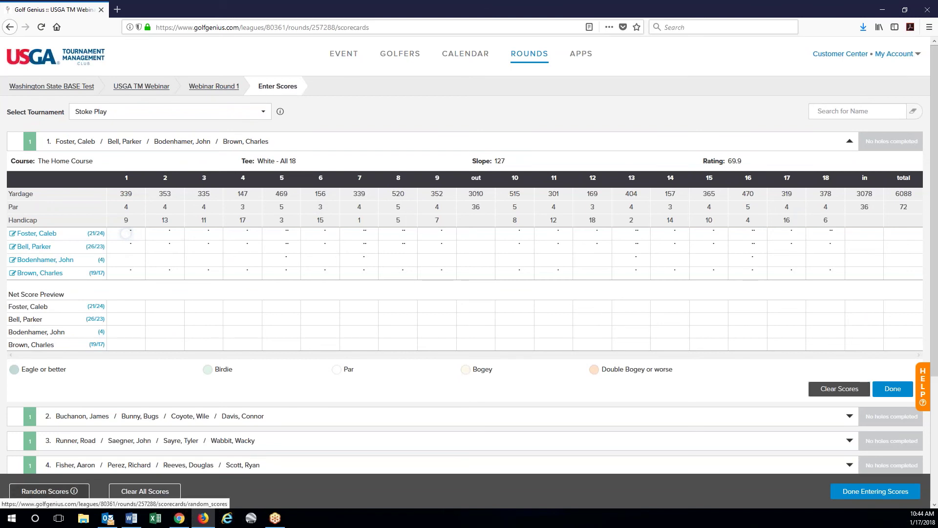
pyautogui.click(48, 491)
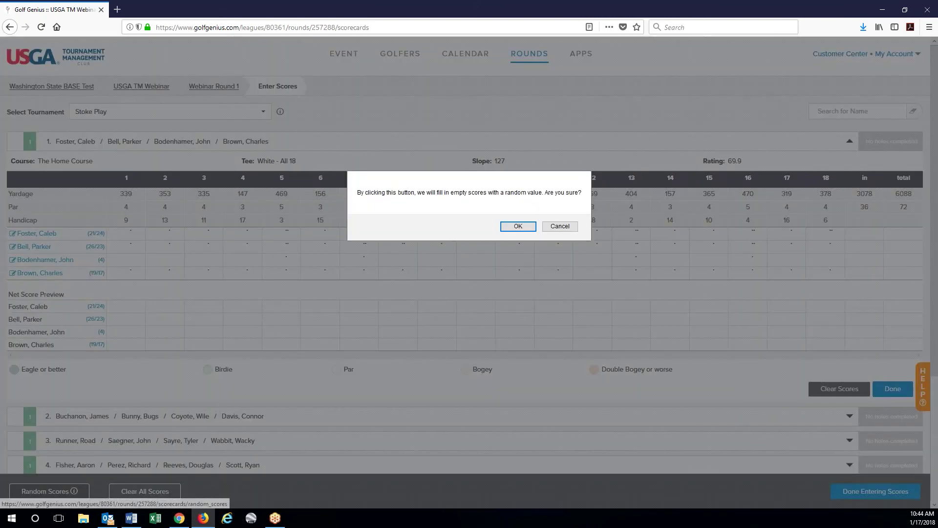
pyautogui.click(529, 225)
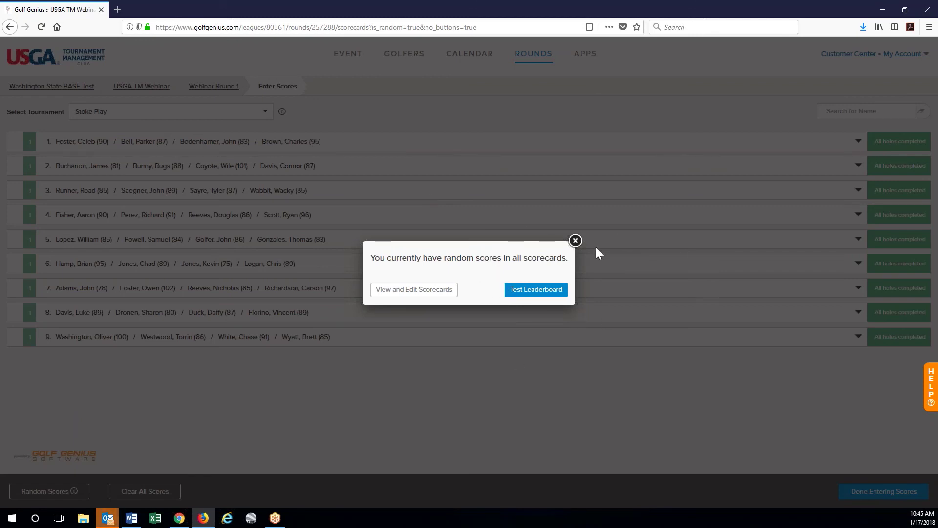
pyautogui.click(575, 240)
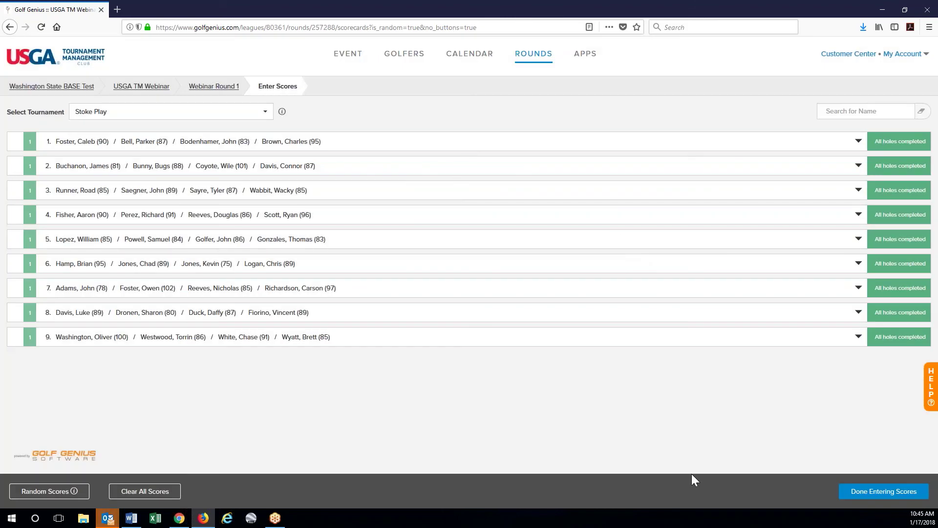
# - Finish score entry, display the Leaderboard, and expand its Player Purse Summary
pyautogui.click(892, 492)
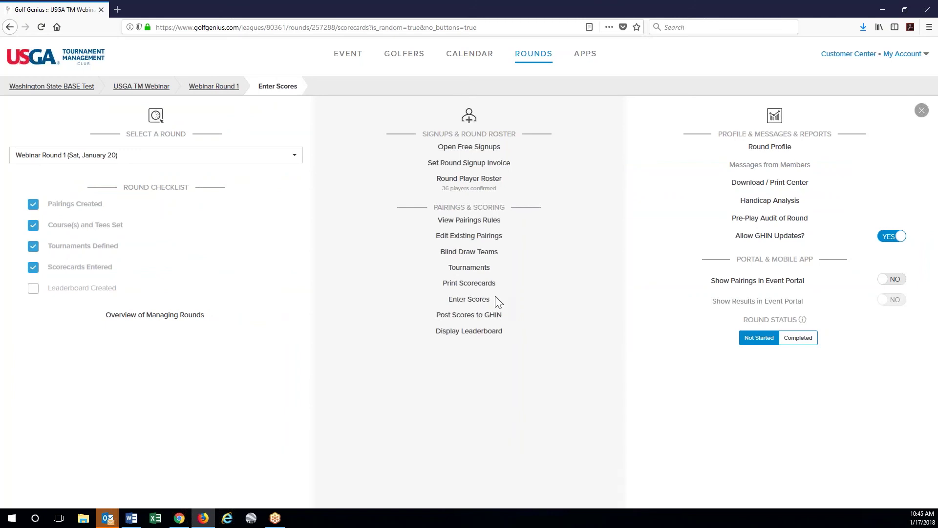
pyautogui.click(463, 335)
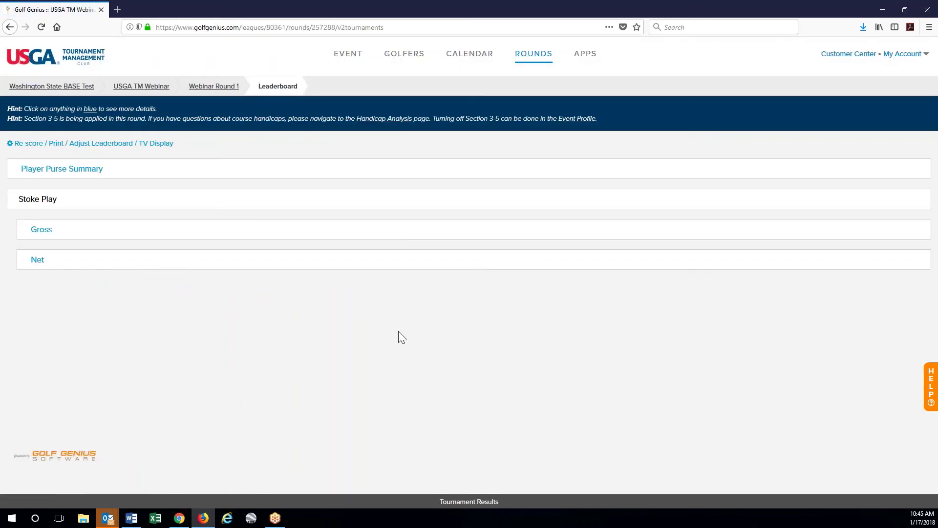
pyautogui.click(77, 176)
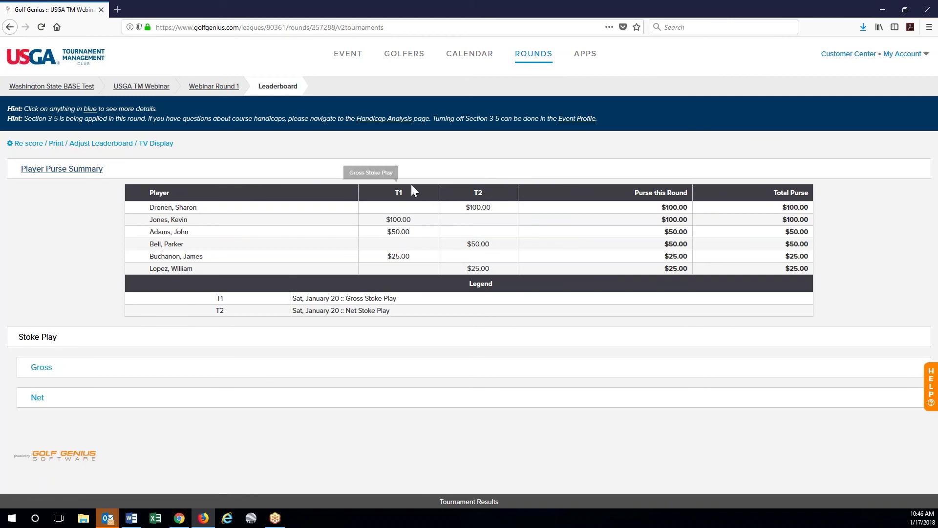
pyautogui.click(45, 370)
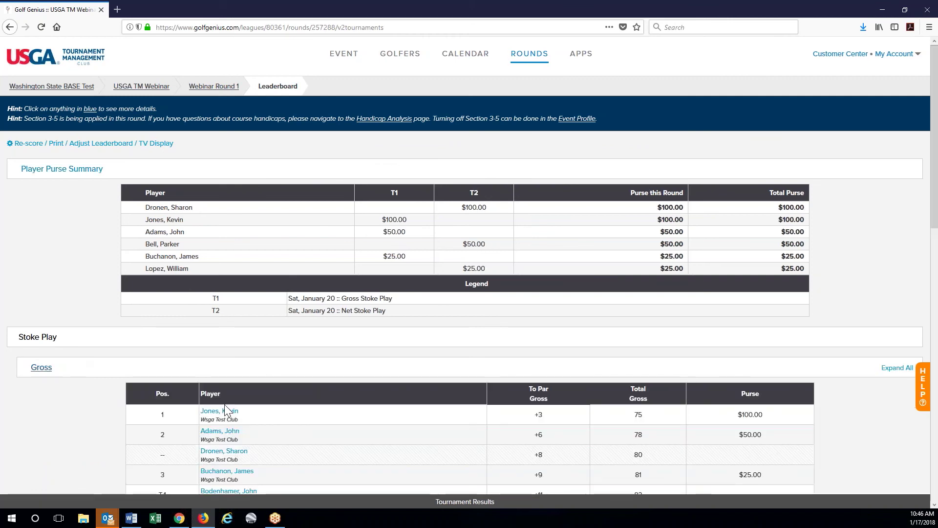
pyautogui.scroll(-5, 226, 410)
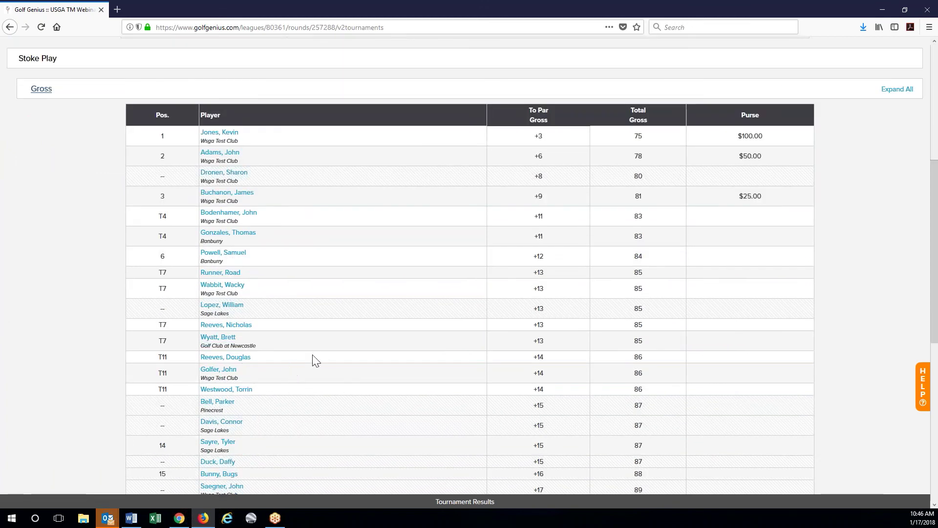
pyautogui.scroll(-2, 86, 437)
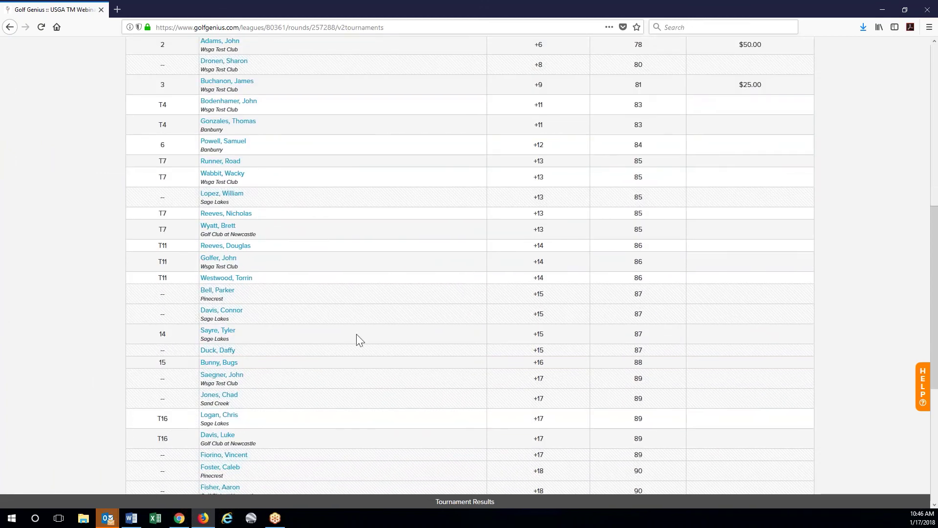
pyautogui.scroll(2, 192, 273)
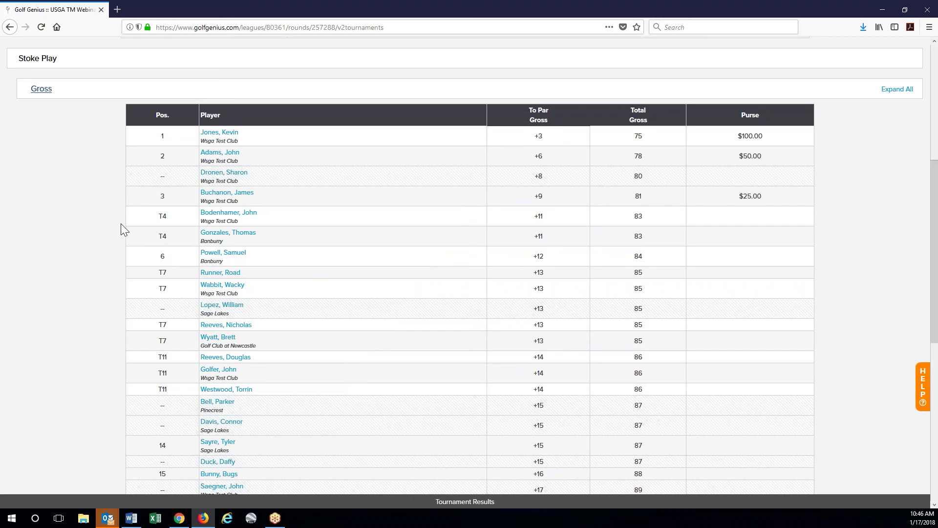
pyautogui.click(36, 93)
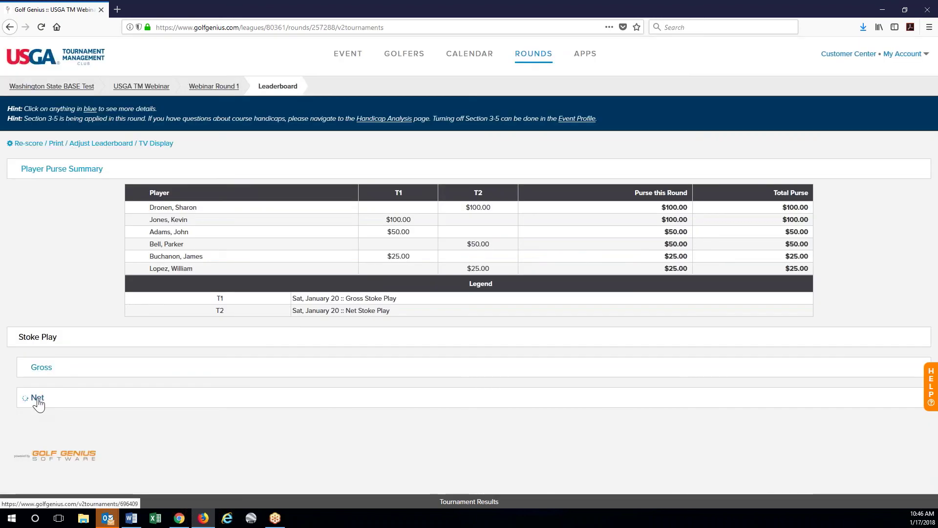
pyautogui.click(38, 398)
pyautogui.scroll(-2, 112, 450)
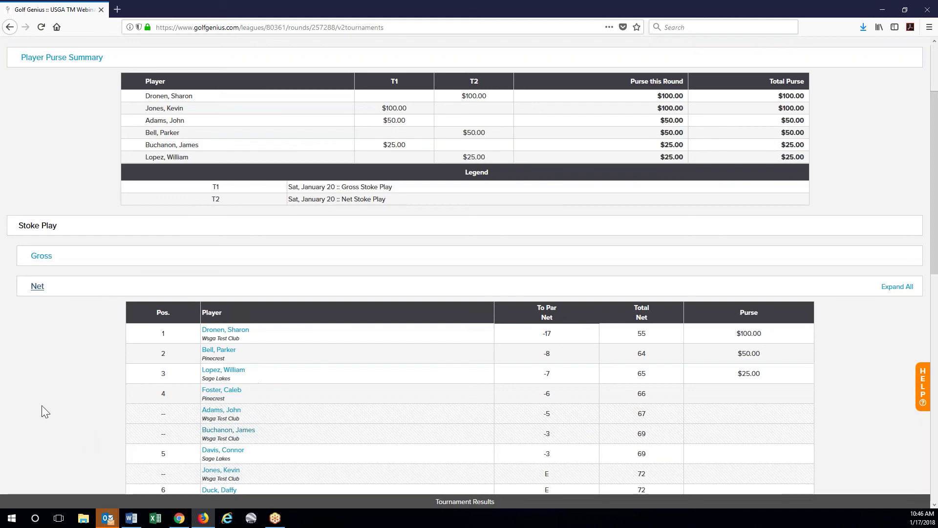
pyautogui.click(37, 287)
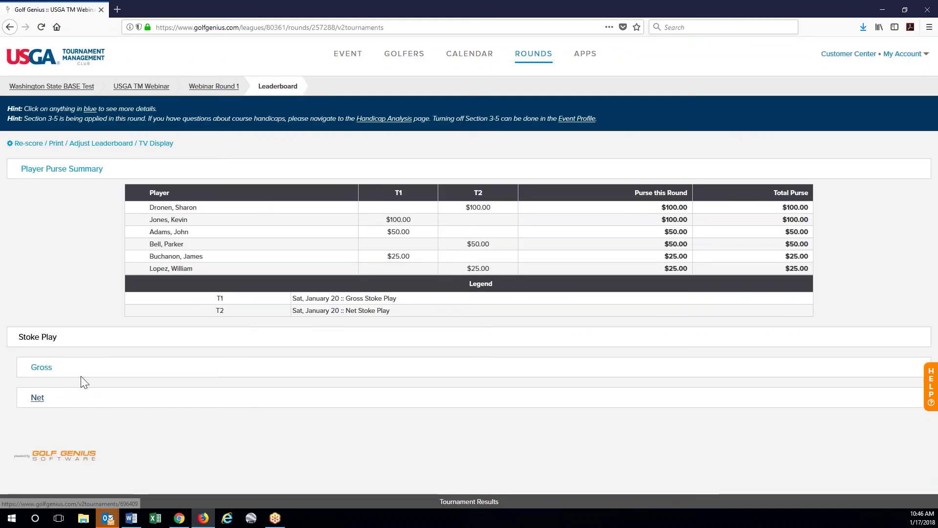
# - Open the Net Stoke Play leaderboard's TV Display from the Re-score / Print / Adjust options
pyautogui.click(42, 144)
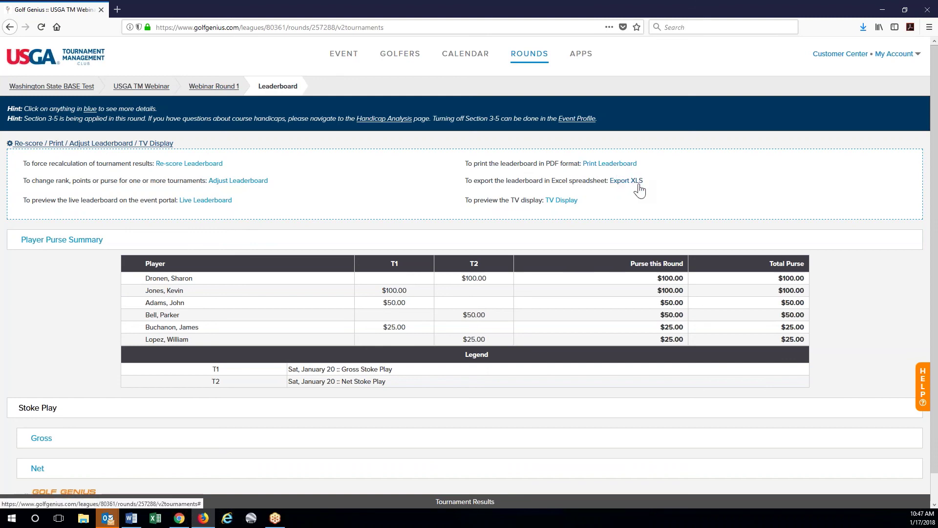
pyautogui.click(564, 202)
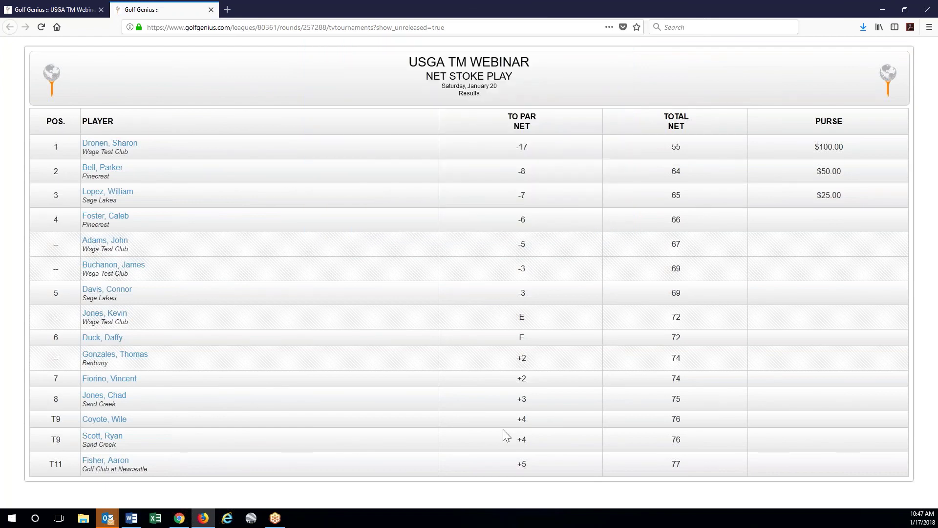
# - Toggle the TV leaderboard's Dark theme on and off, then close the TV Display tab
pyautogui.moveTo(493, 71)
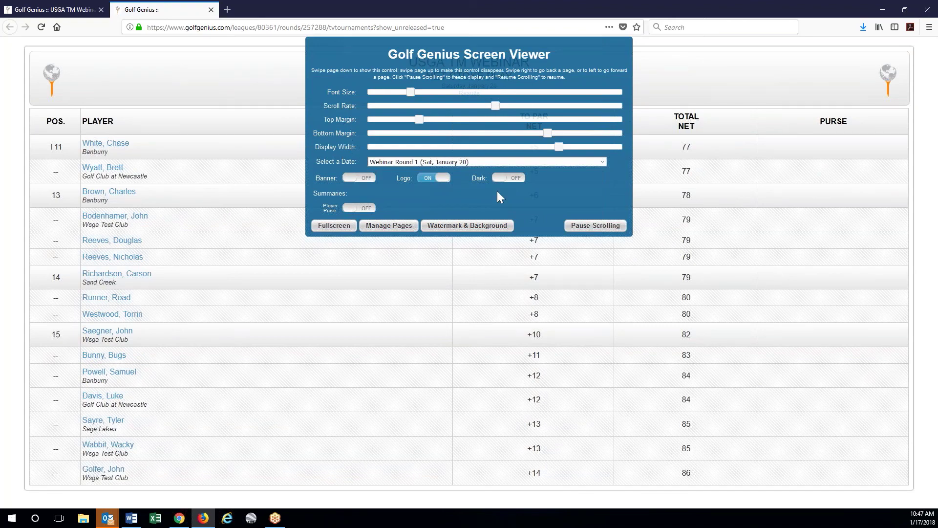
pyautogui.click(507, 179)
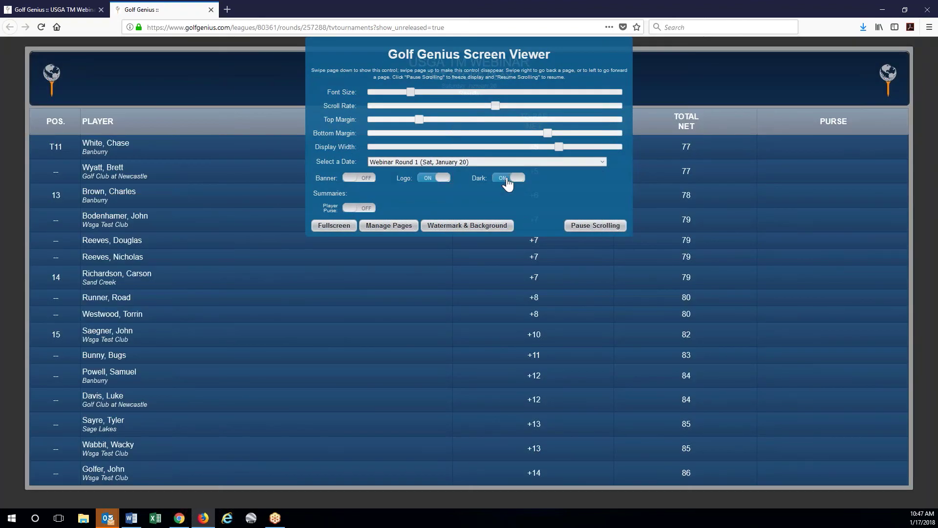
pyautogui.click(508, 179)
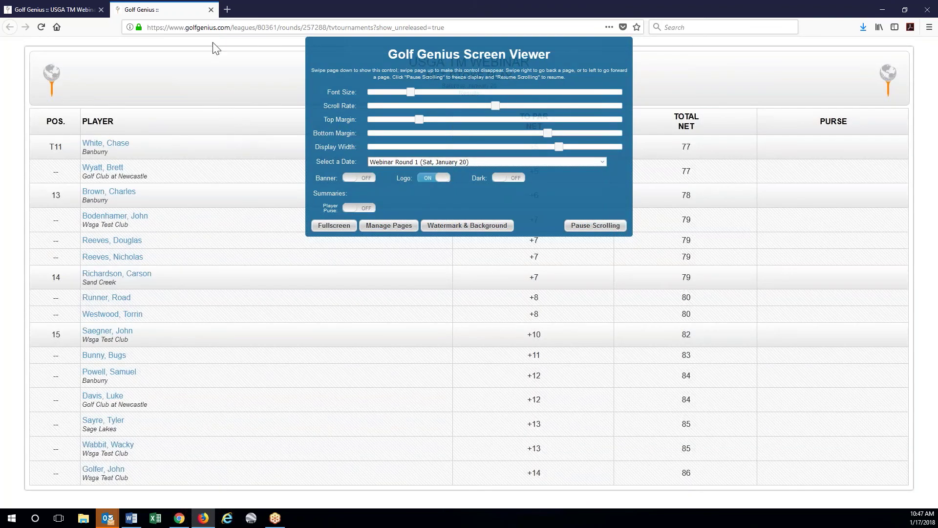
pyautogui.click(211, 10)
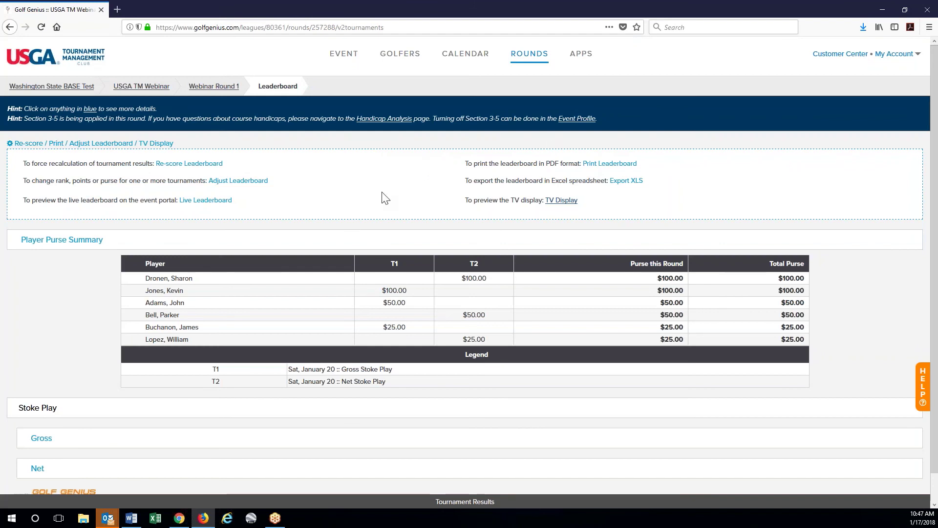
pyautogui.moveTo(461, 54)
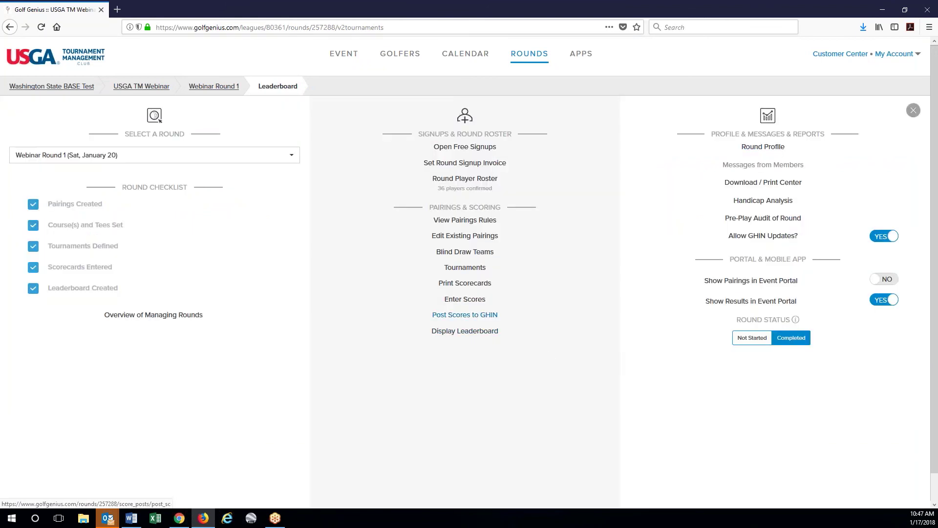
# - Show the GHIN Score-Posting Dashboard with Home score type, and open the Post Scores help
pyautogui.click(456, 321)
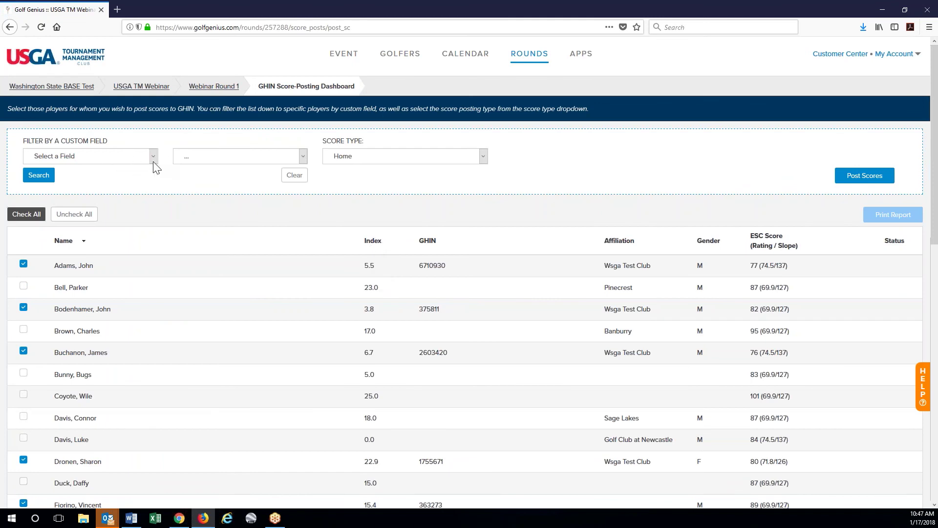
pyautogui.click(405, 158)
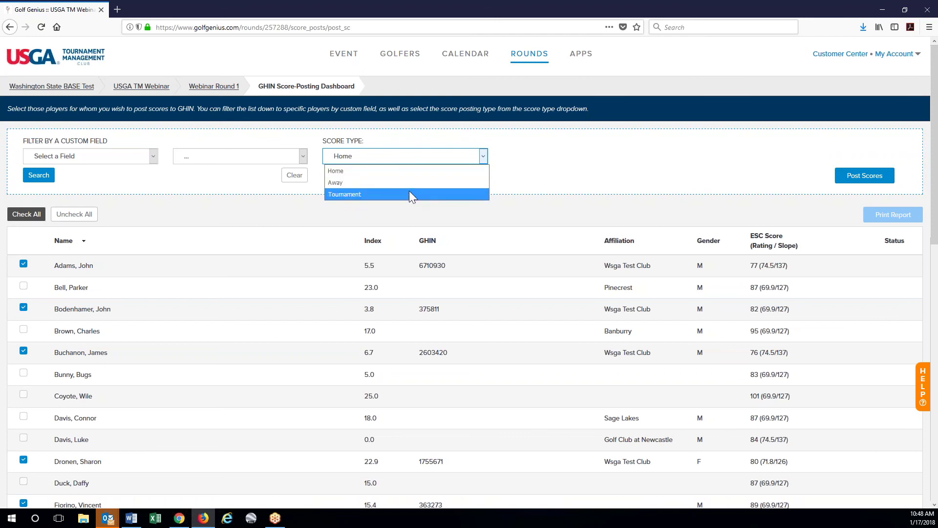
pyautogui.click(216, 213)
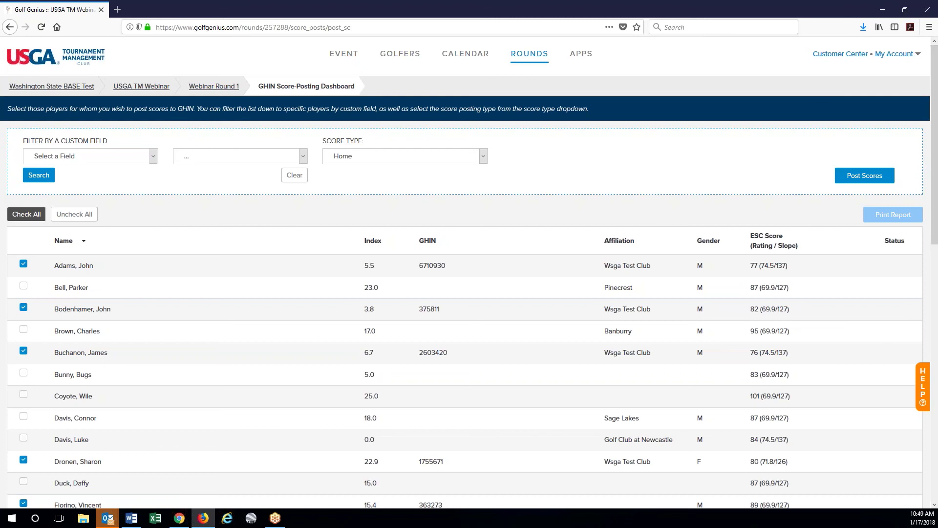
pyautogui.click(922, 400)
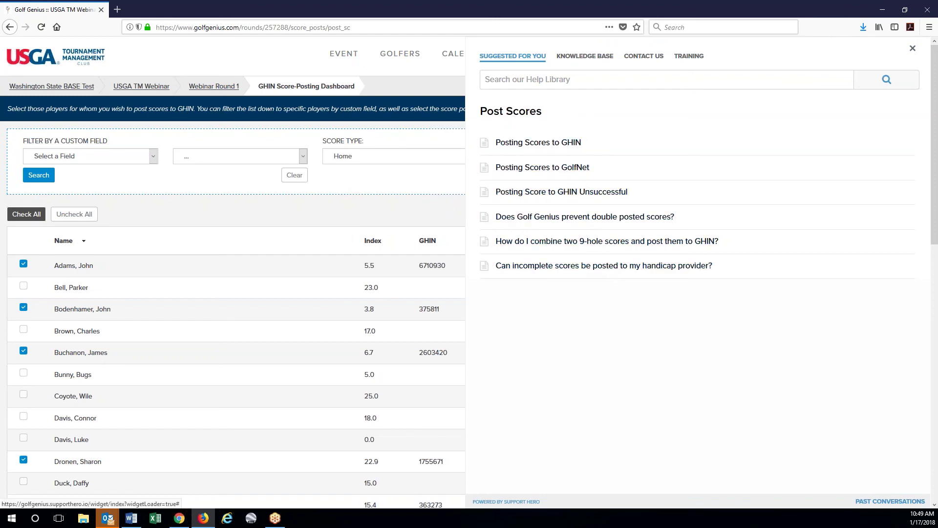
# - Search help for 'best ball', then start a Contact Us request: 'Something doesn't seem to be working'
pyautogui.click(586, 80)
pyautogui.write('b')
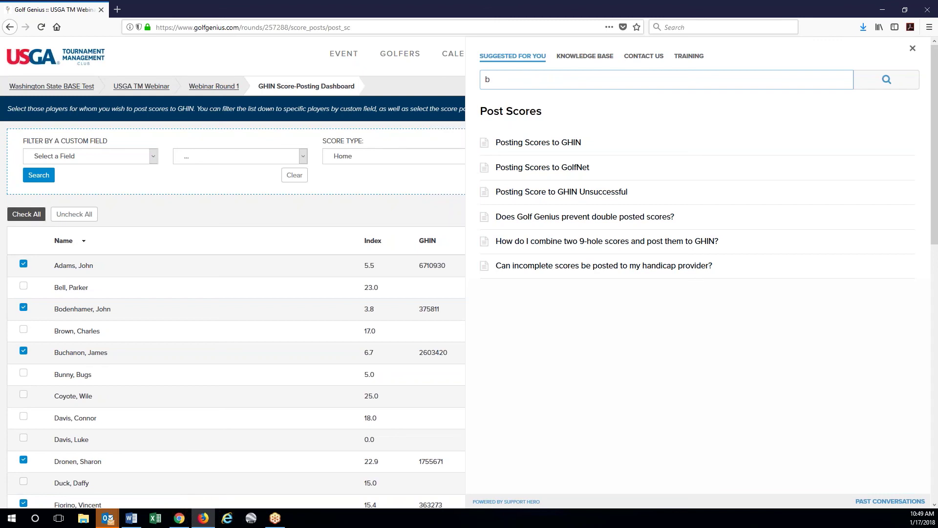
pyautogui.write('est ball')
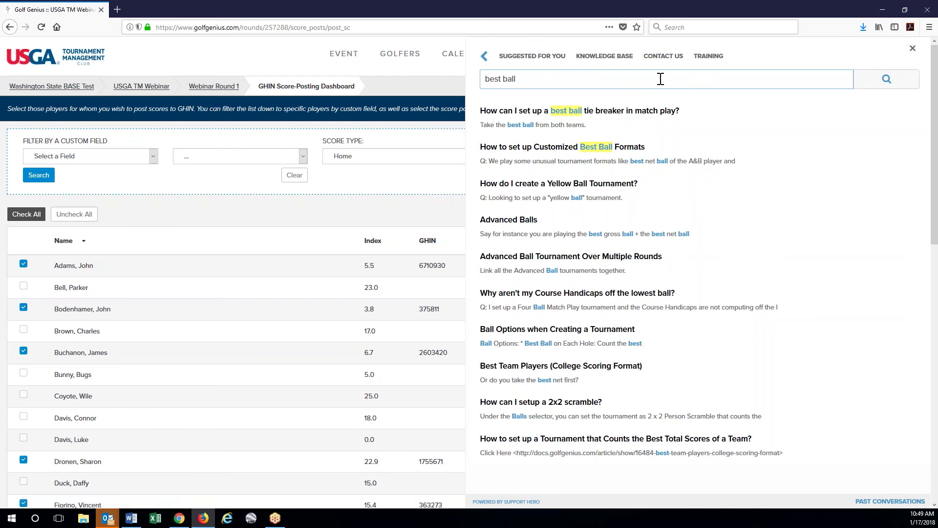
pyautogui.click(665, 61)
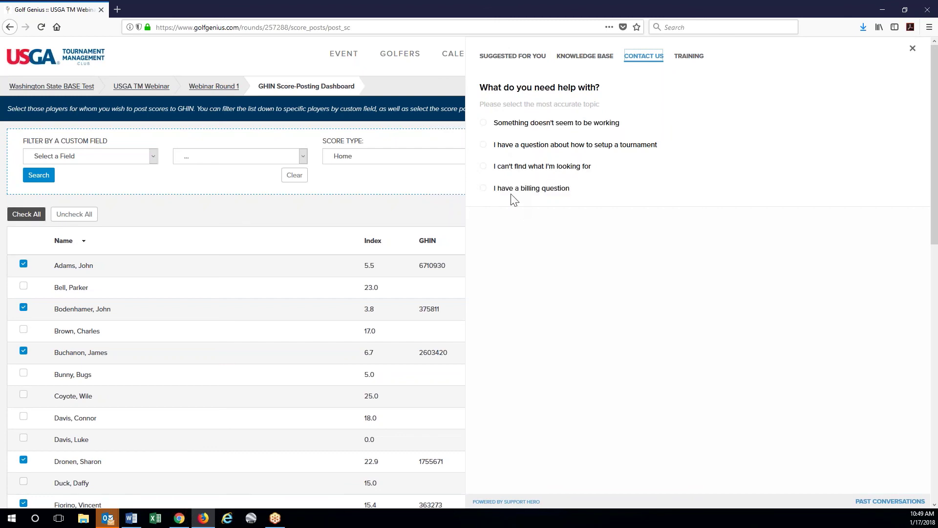
pyautogui.click(487, 123)
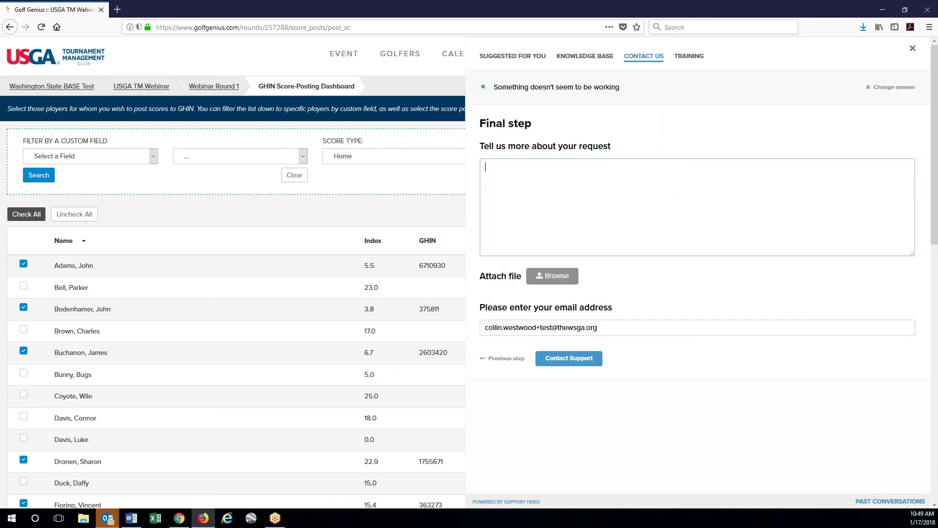